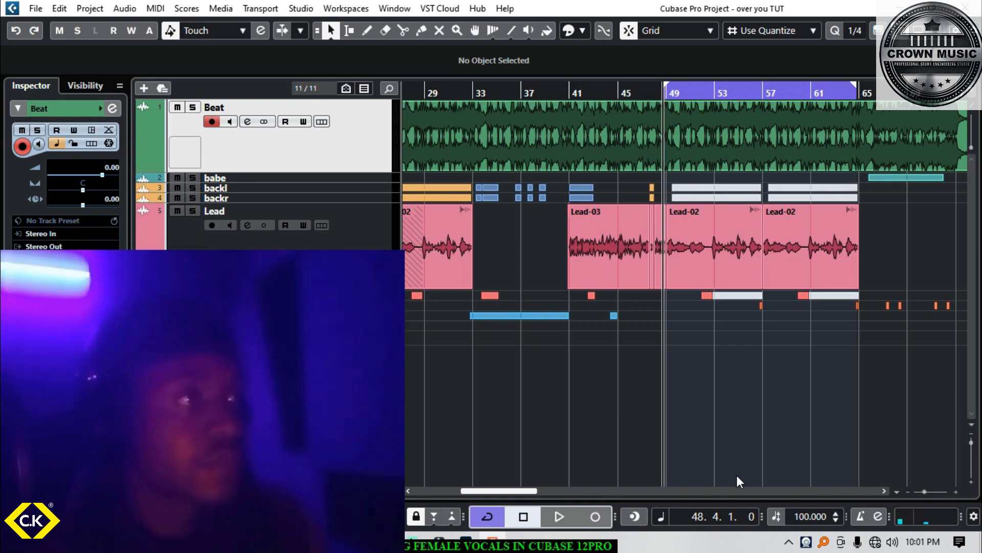
Step: Solo the Beat track briefly and play back the looped section from bar 48 with all tracks audible, viewing the clips up close
left_click(193, 108)
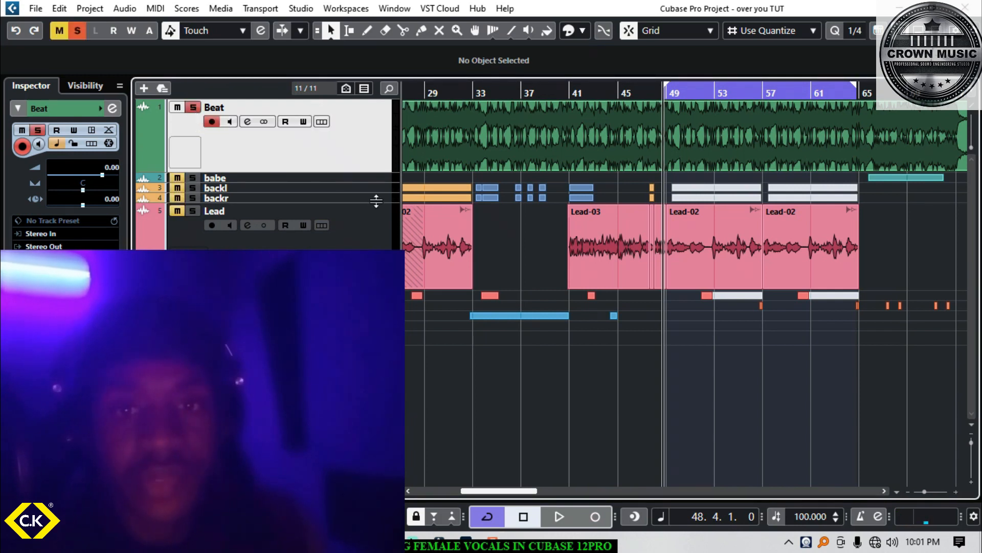
key("space")
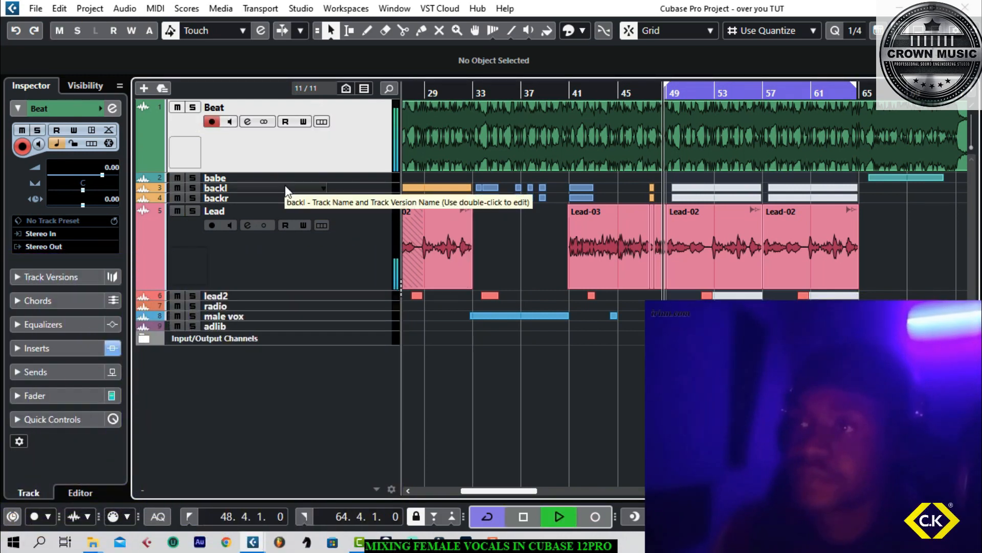
key("h")
key("h")
key("h")
key("h")
key("h")
key("h")
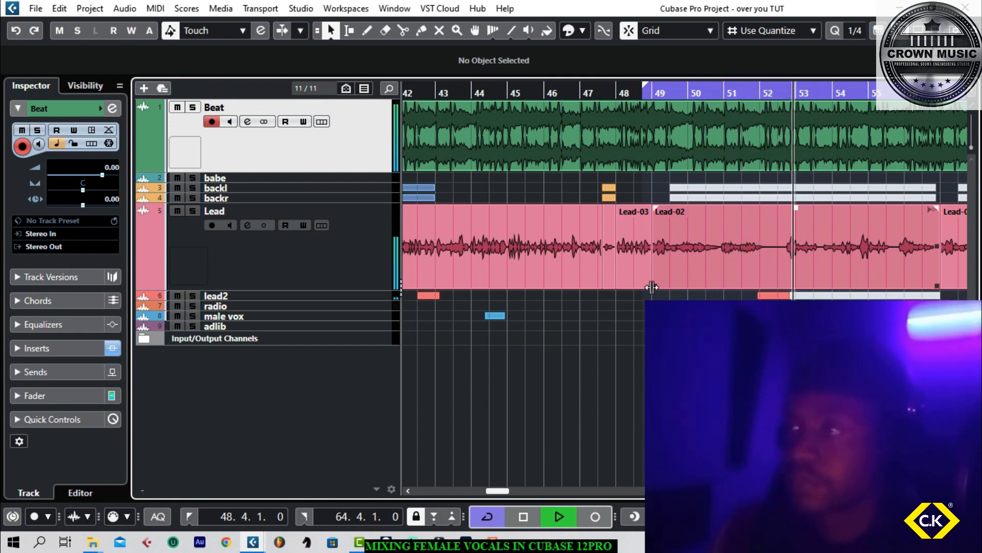
key("space")
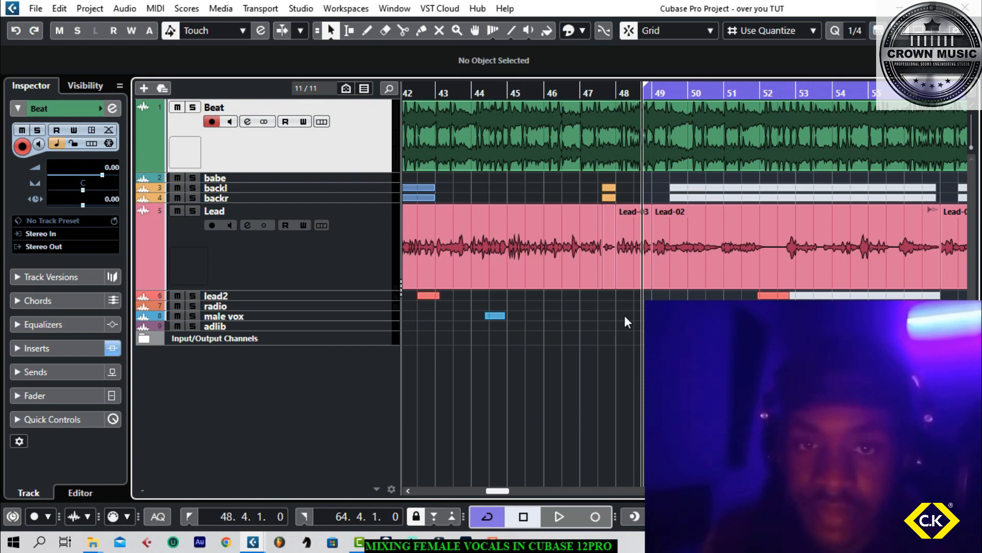
Step: Add three stereo group tracks named vox, created inside a folder and output to Stereo Out
right_click(376, 264)
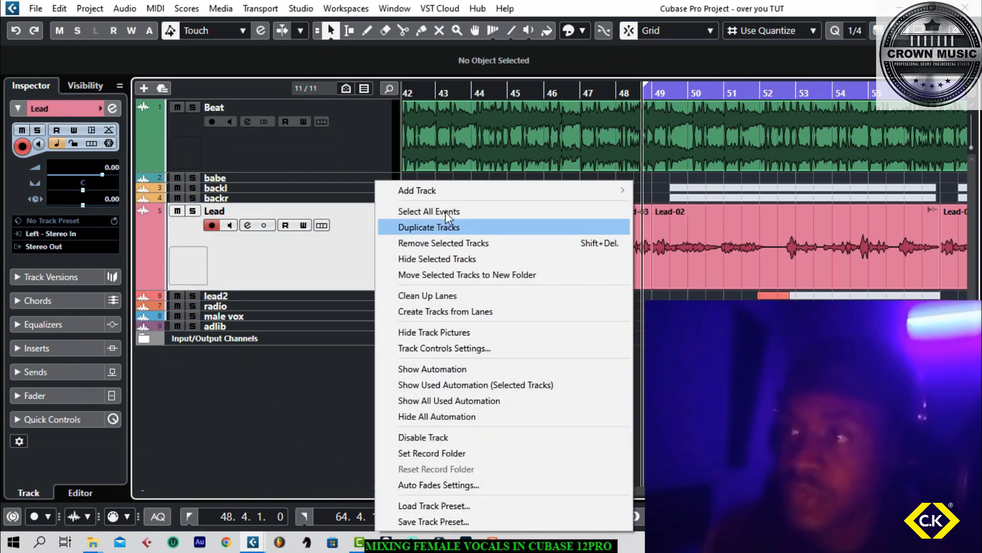
mouse_move(482, 197)
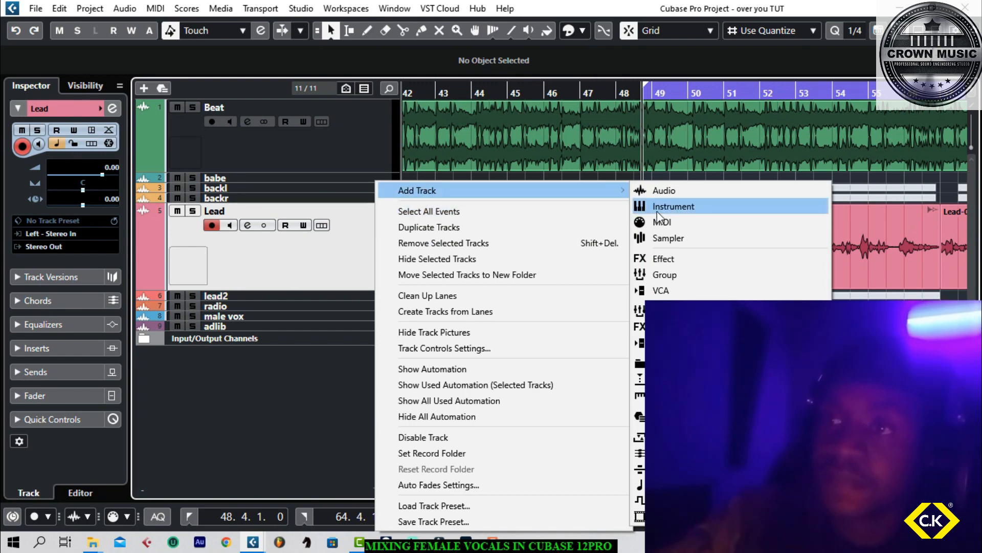
left_click(665, 274)
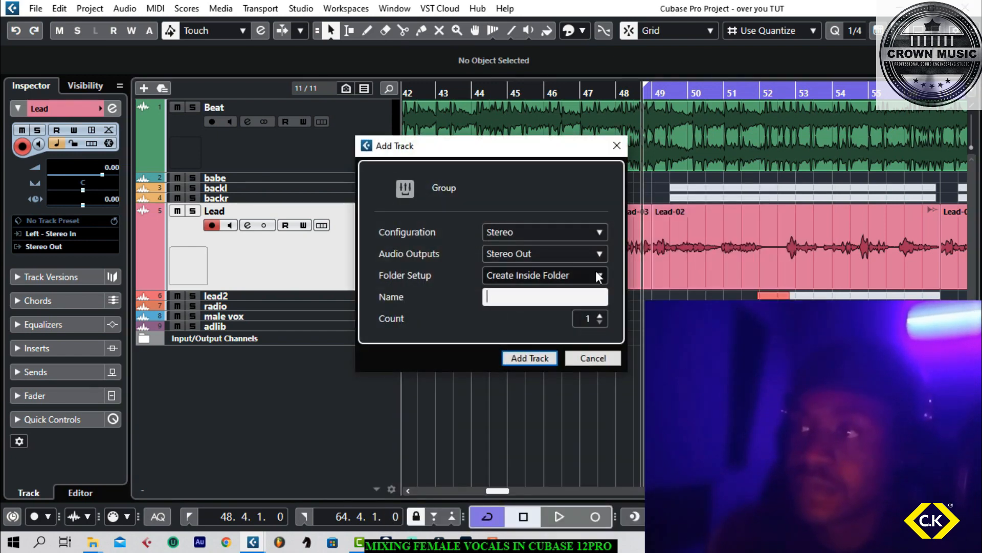
left_click(514, 231)
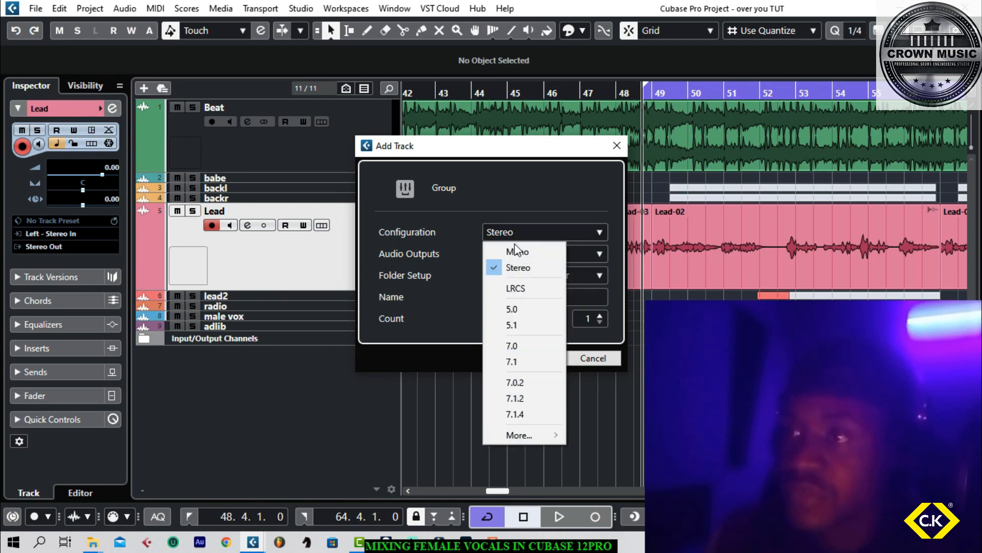
left_click(513, 253)
left_click(516, 233)
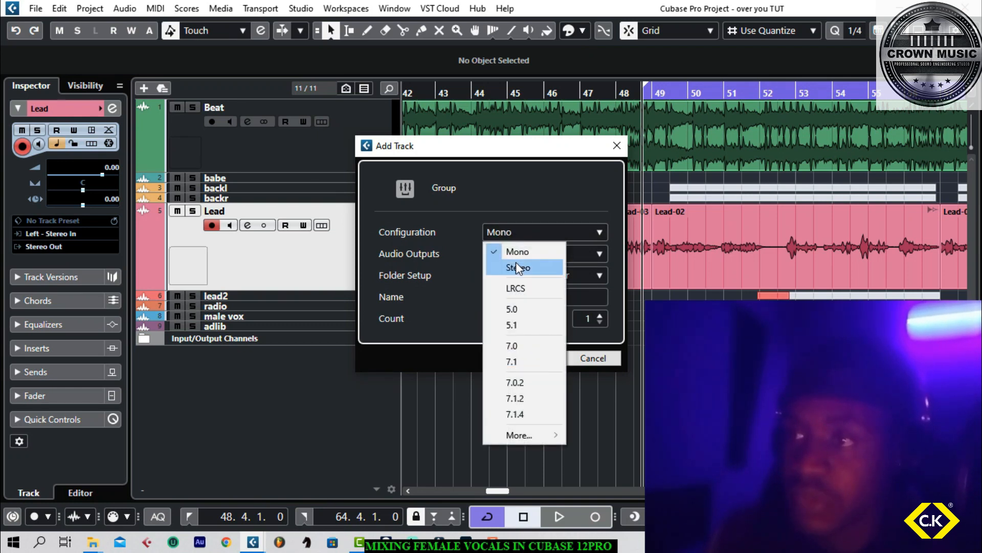
left_click(516, 262)
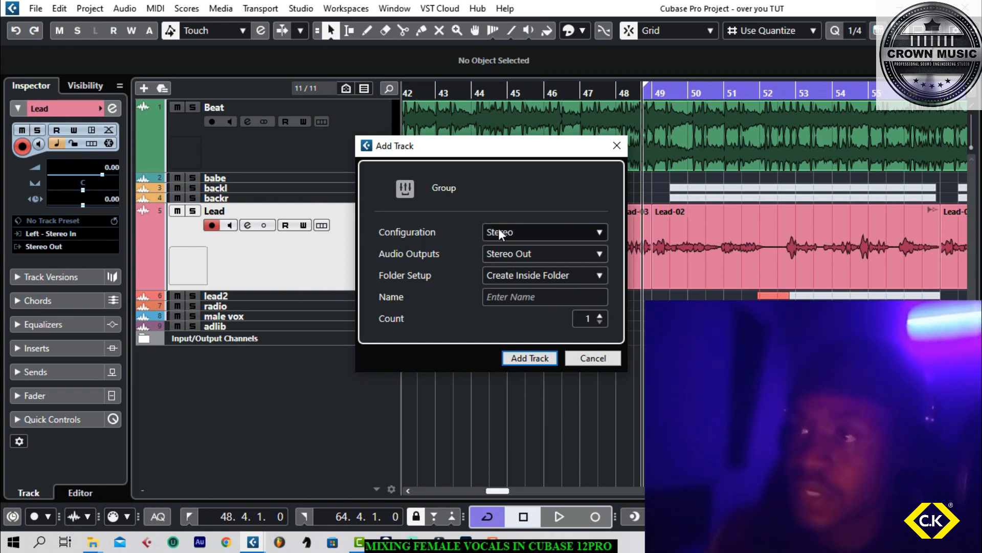
left_click(516, 299)
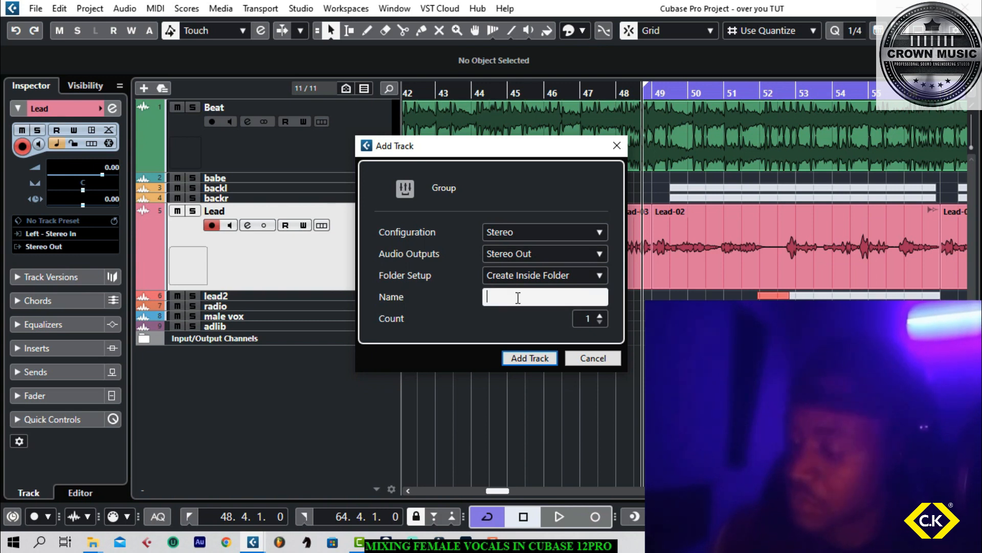
type("vox")
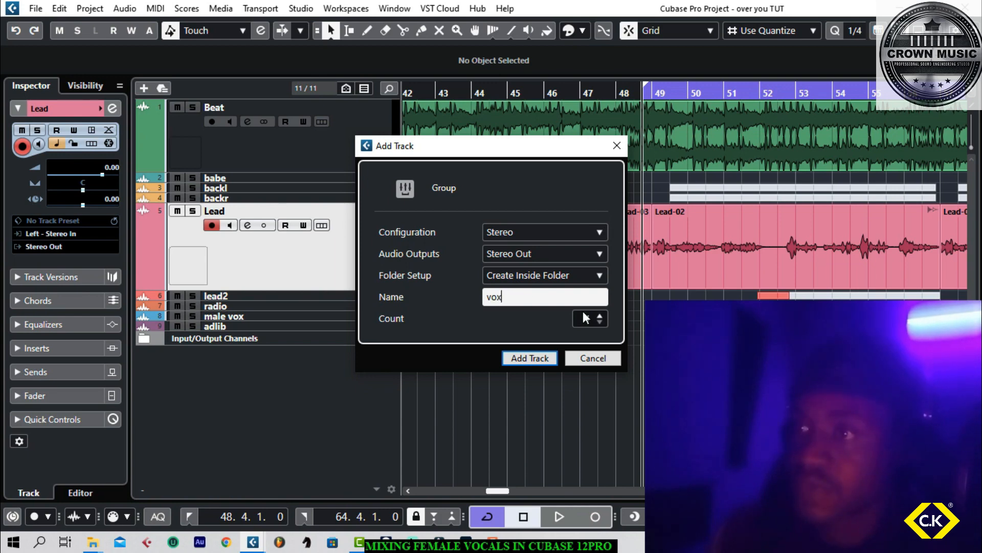
left_click(600, 315)
left_click(600, 314)
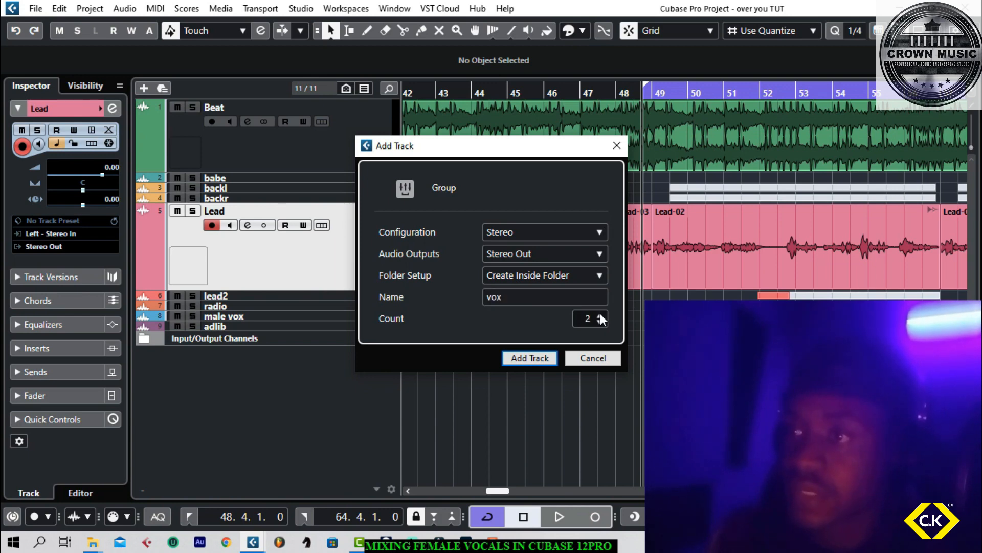
left_click(548, 362)
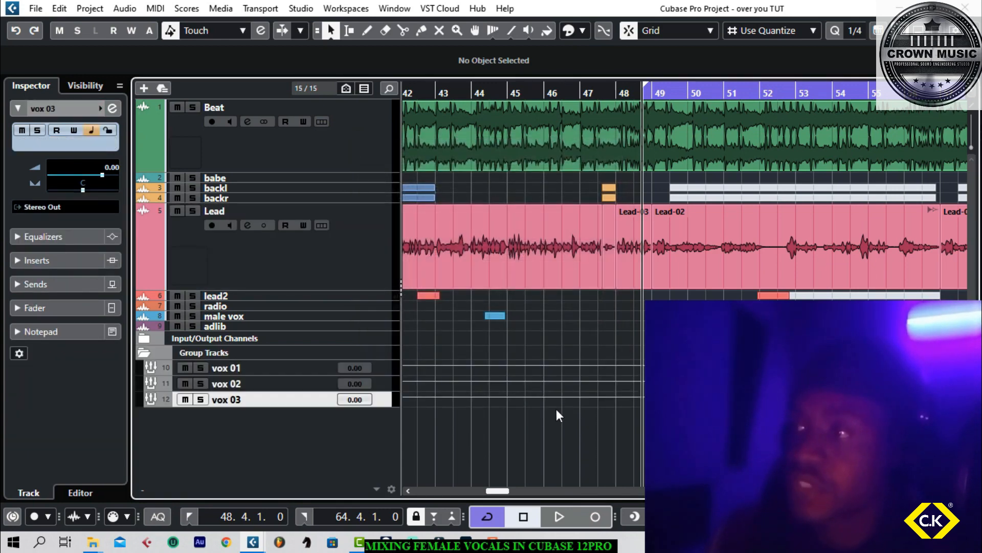
Step: Rename the three vox group tracks as verse, mix and final, in that order
double_click(250, 369)
type("verse")
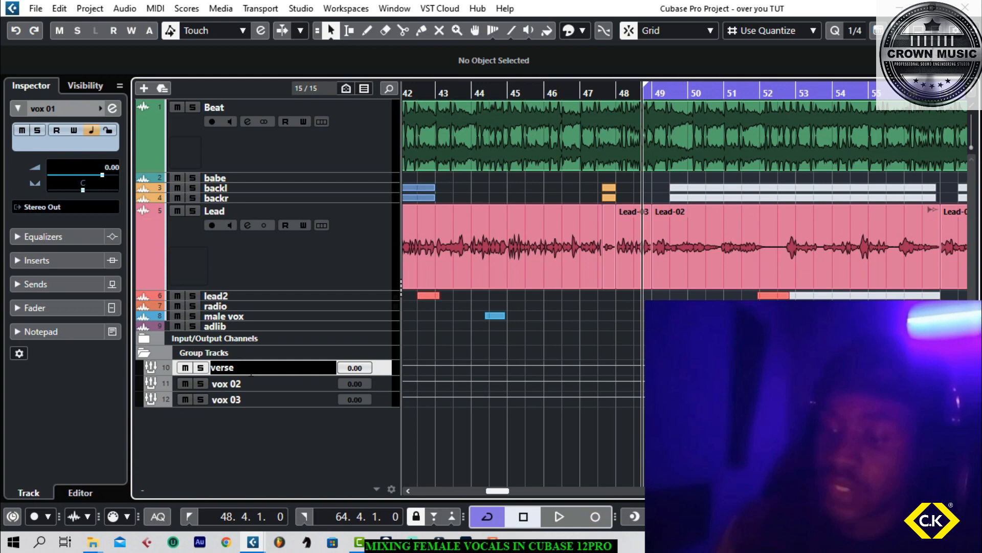
key("Return")
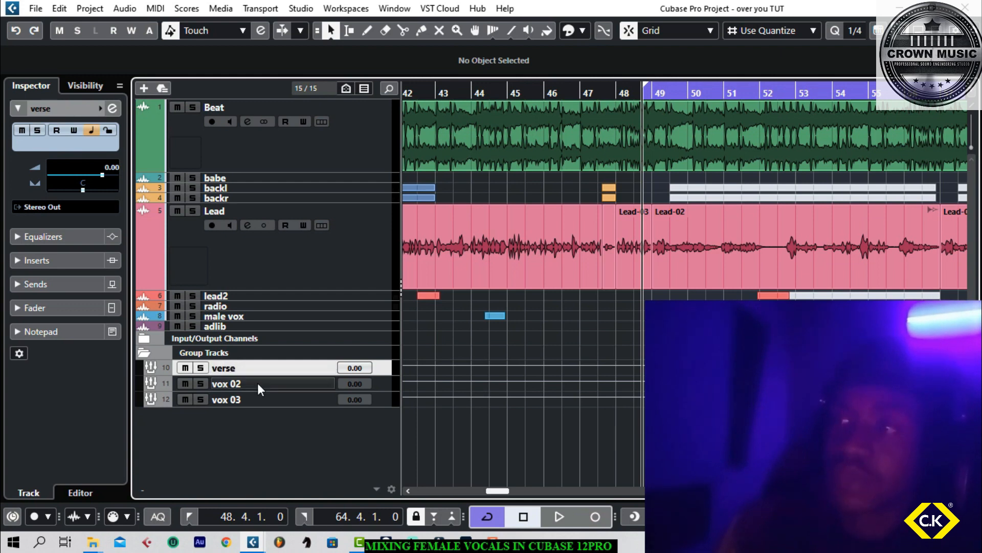
double_click(269, 383)
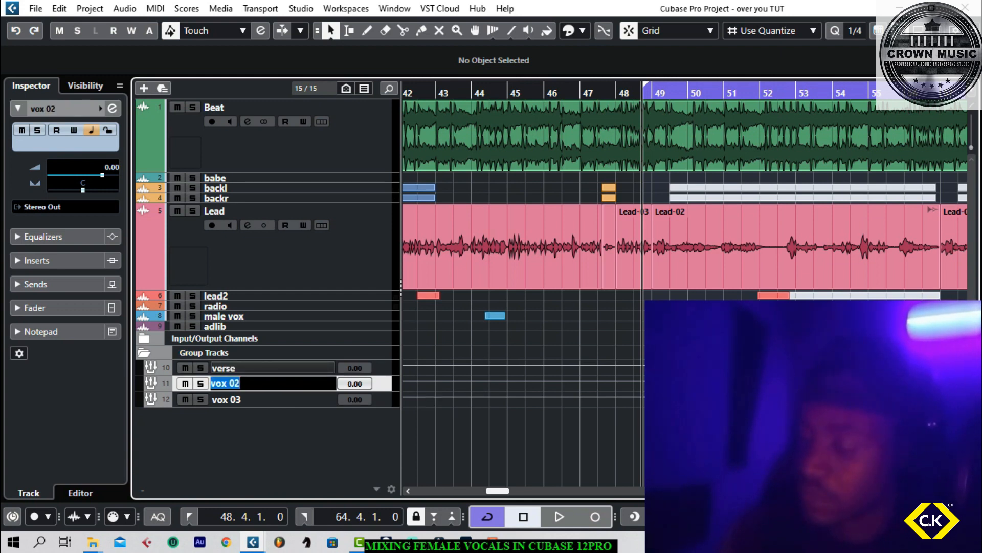
type("mix")
key("Return")
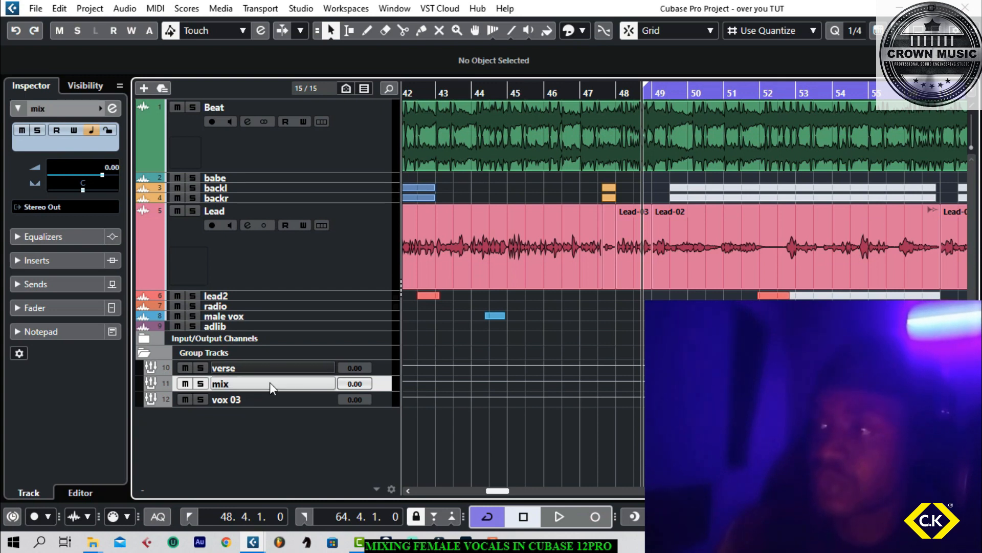
double_click(259, 403)
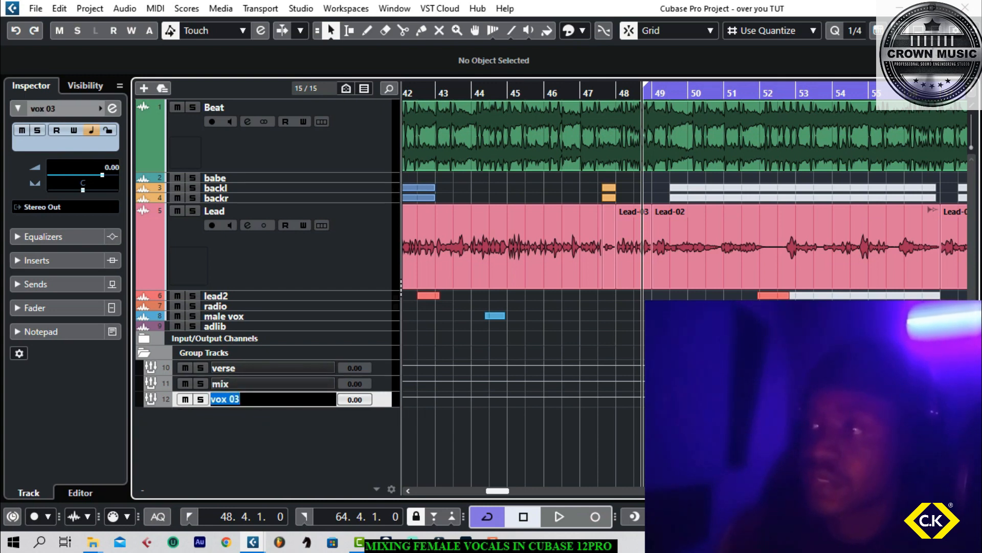
type("f")
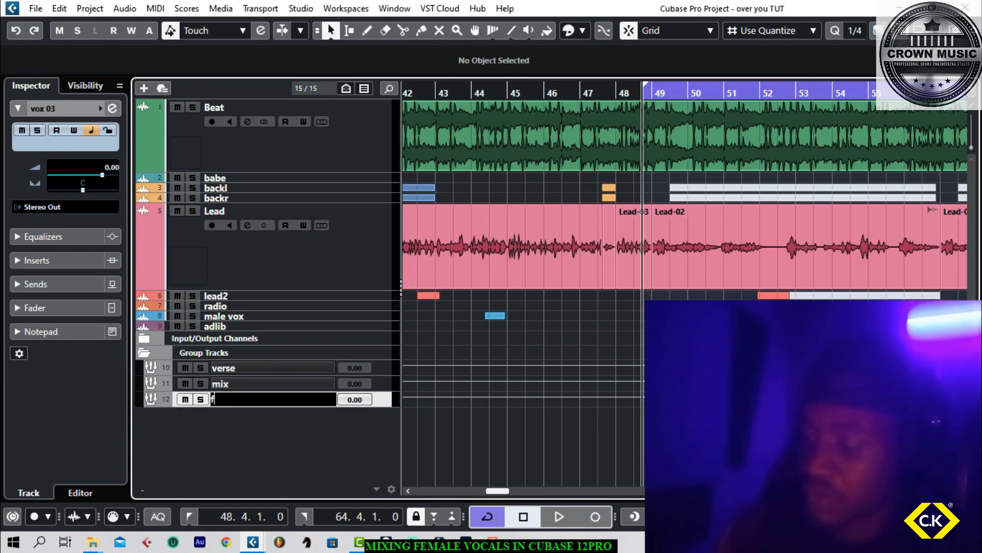
type("inal")
key("Return")
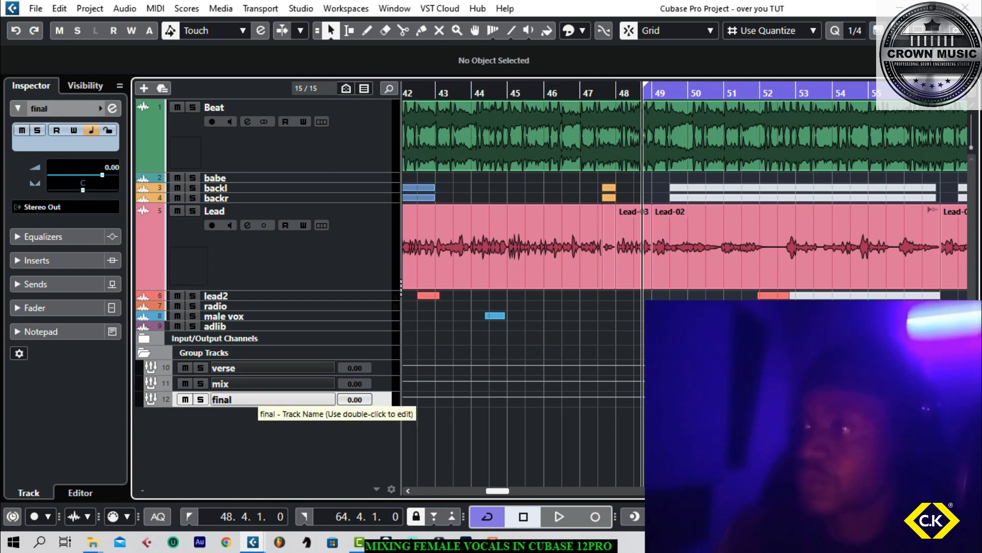
Step: Route the outputs of the Lead, lead2 and radio tracks together to the verse group
left_click(380, 381)
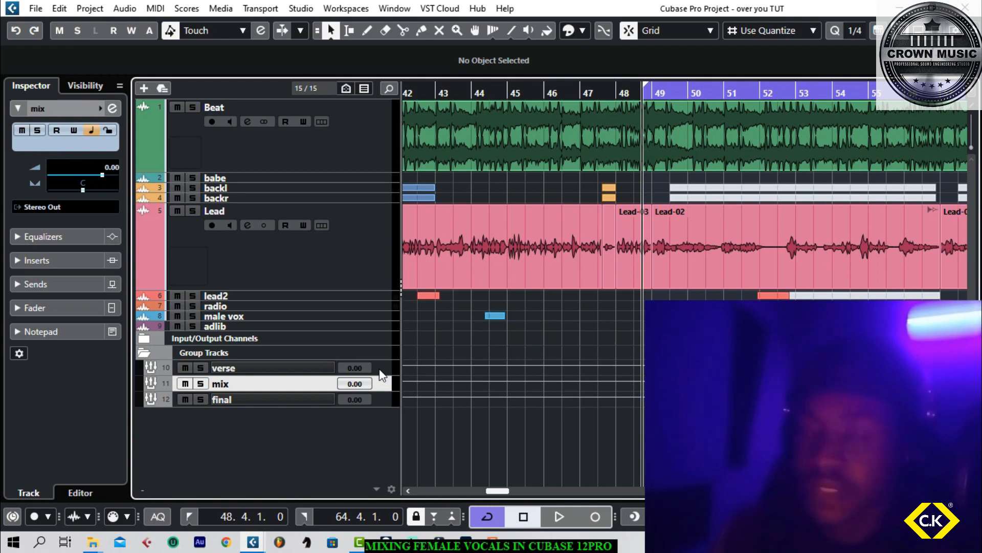
left_click(385, 265)
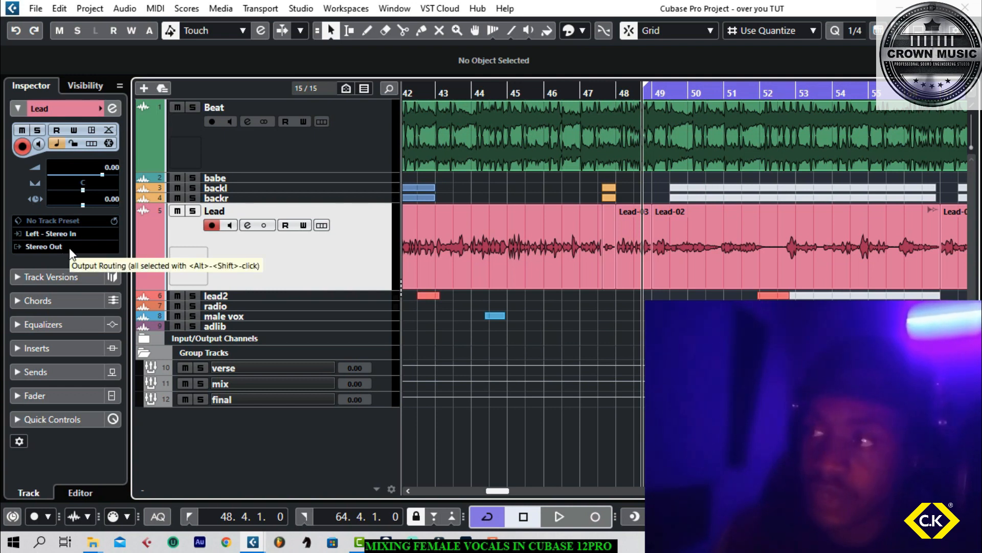
left_click(365, 296)
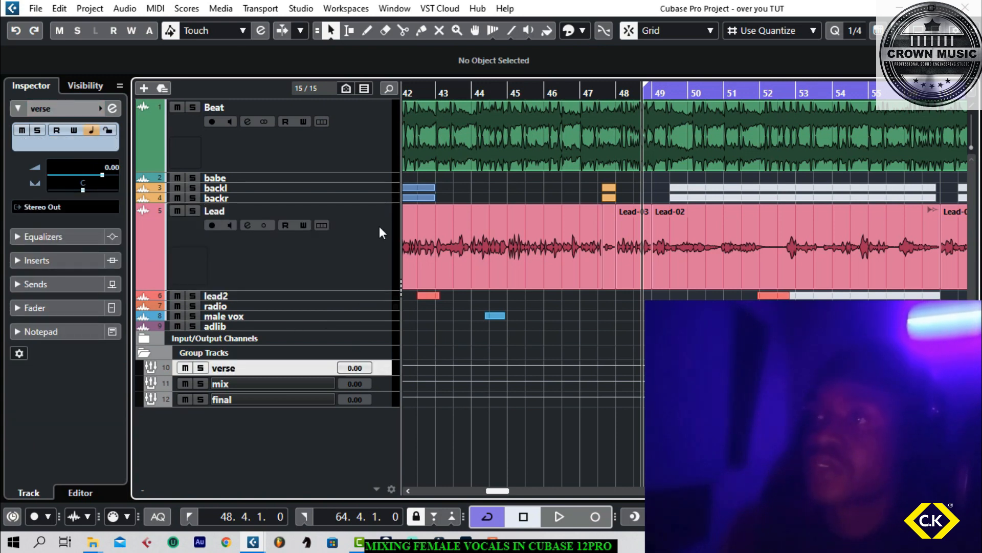
left_click(377, 250)
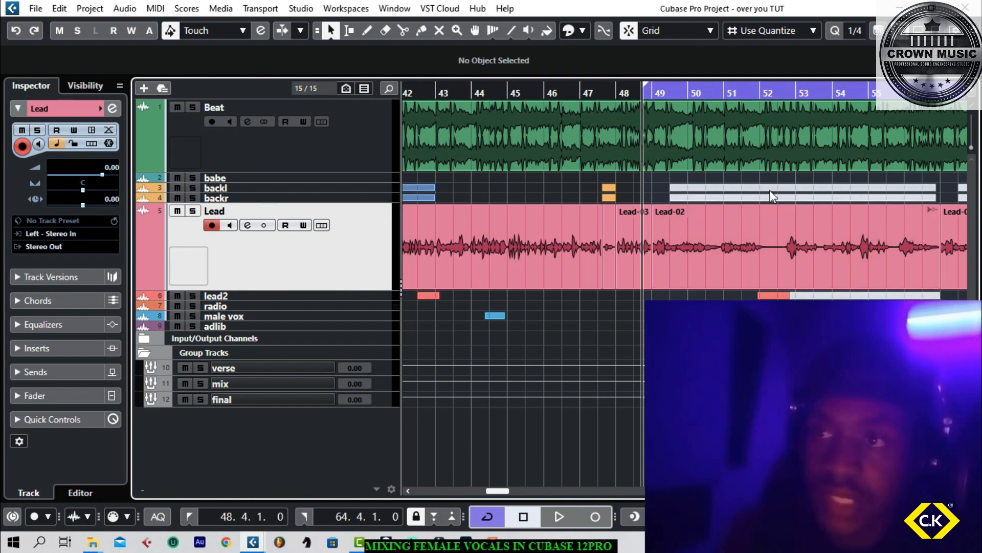
left_click(390, 296, "shift")
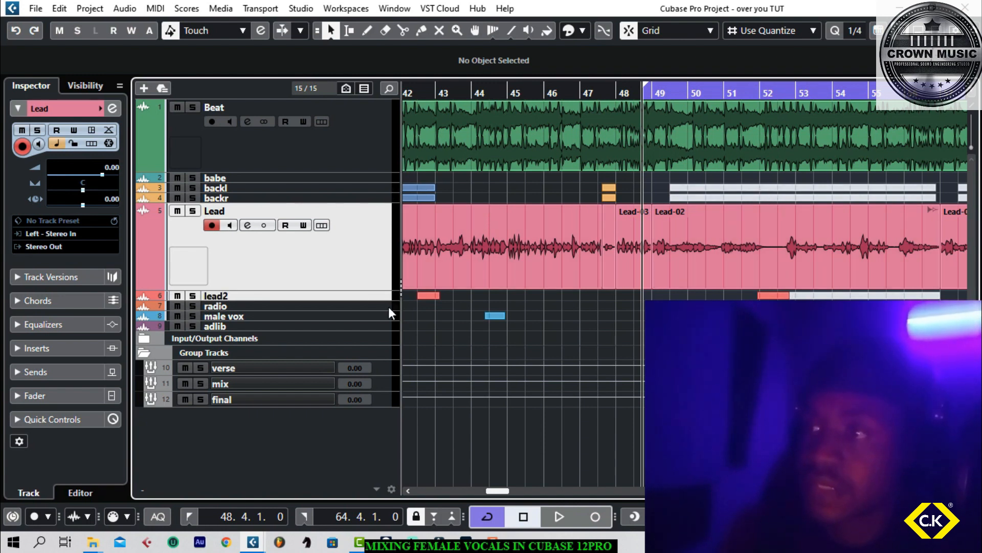
left_click(388, 307, "shift")
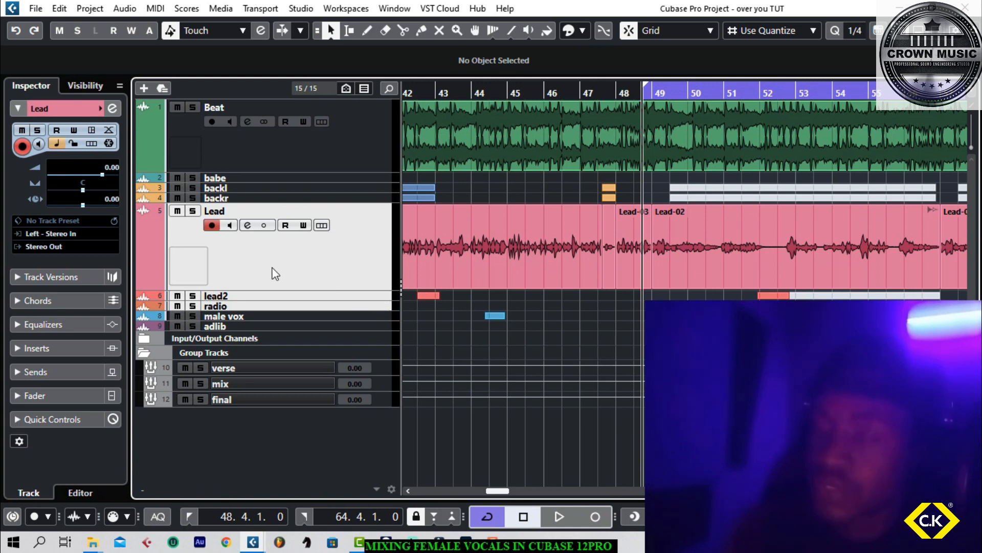
left_click(46, 247)
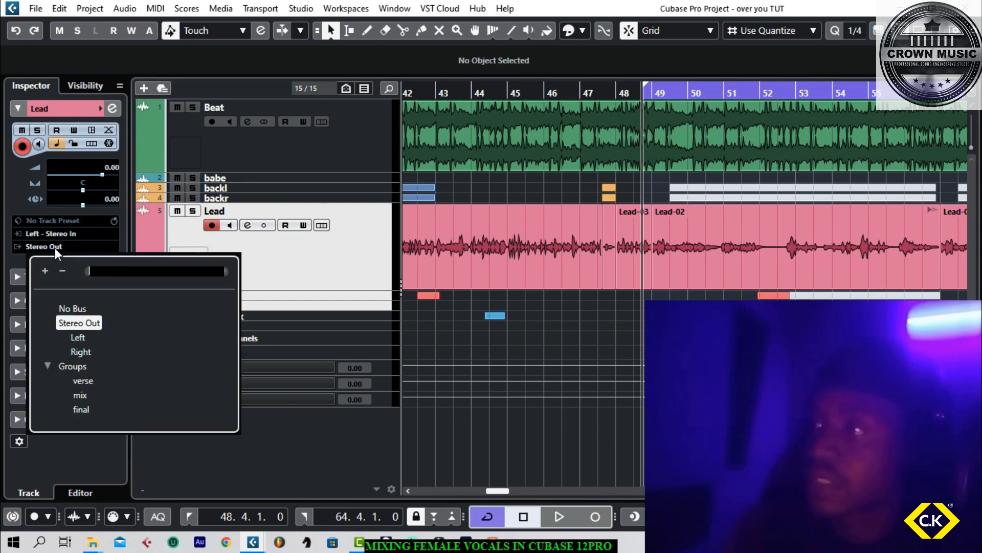
left_click(90, 381)
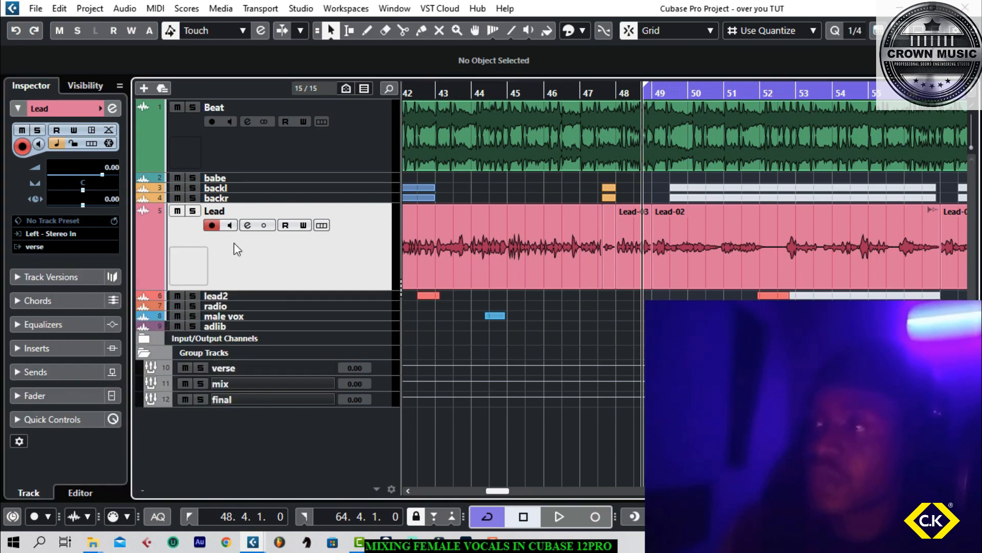
Step: Check the output routing of the lead2, radio and male vox tracks one by one
left_click(385, 294)
left_click(379, 303)
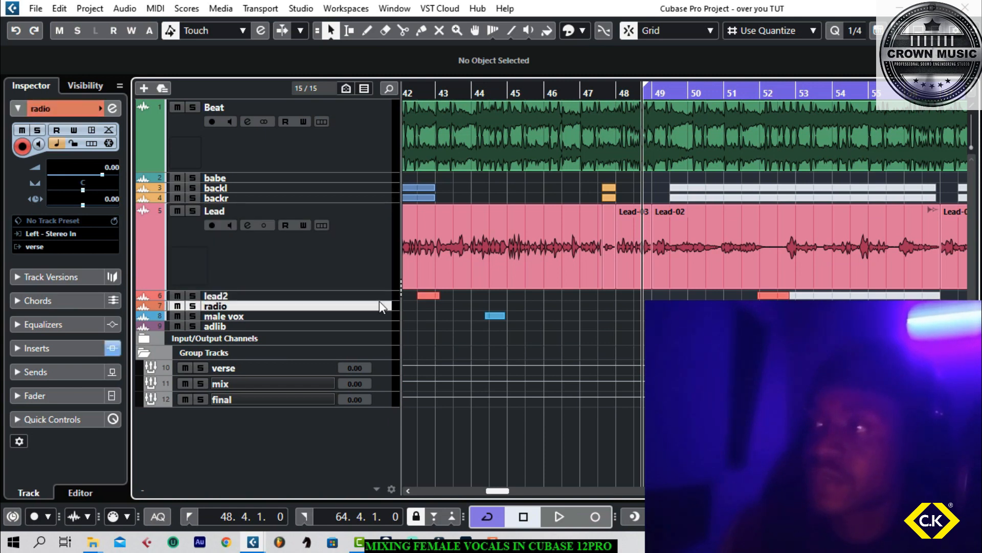
left_click(379, 313)
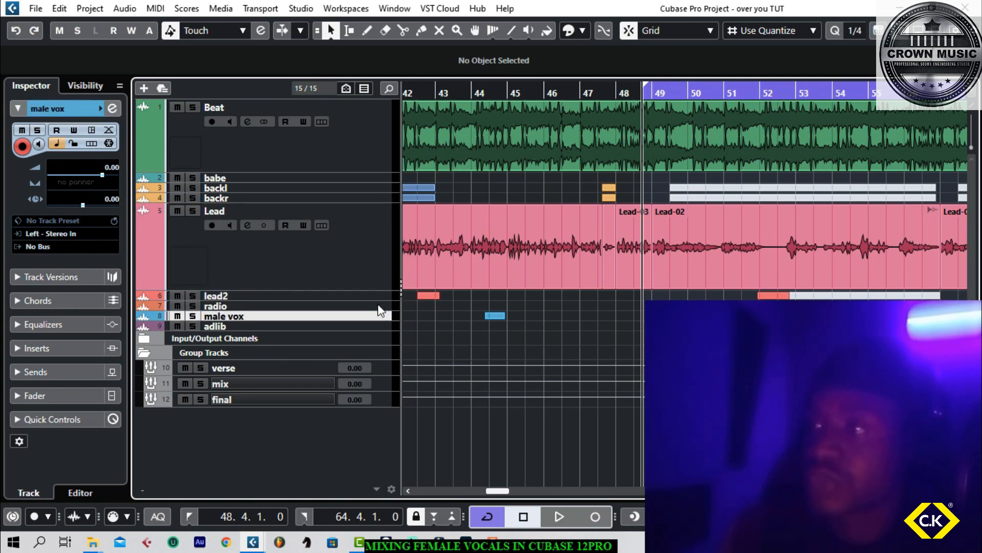
left_click(377, 306)
left_click(377, 296)
left_click(375, 306)
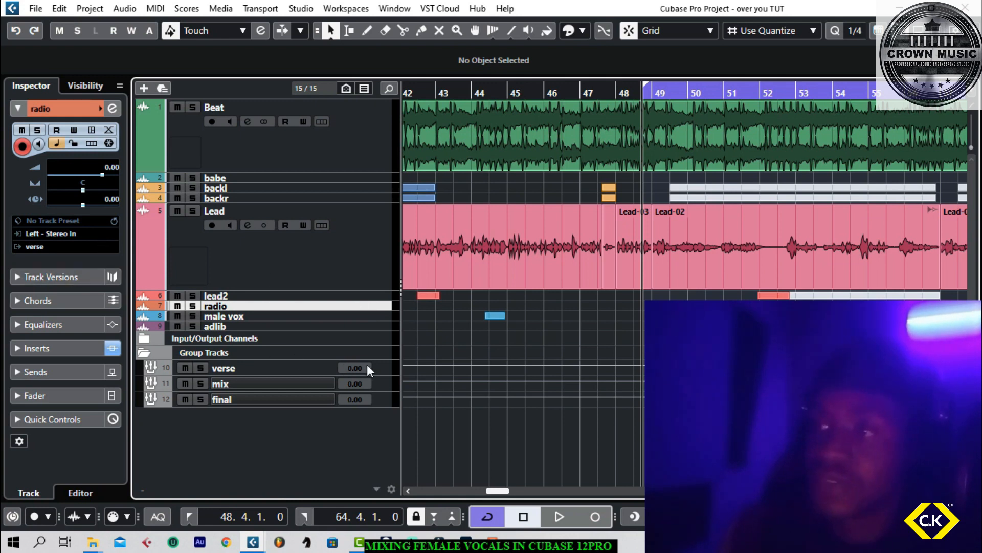
Step: Route the output of the verse group track to the mix group
left_click(386, 367)
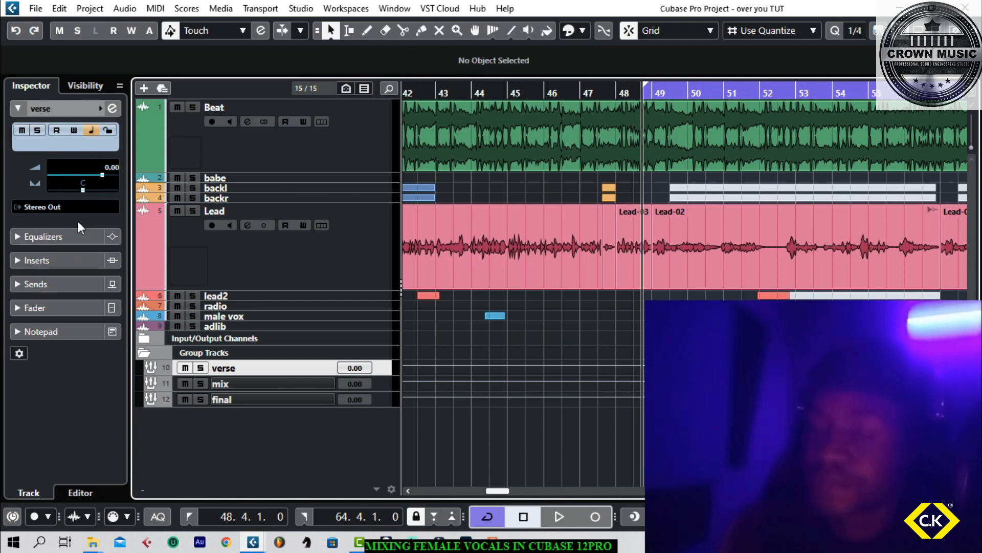
left_click(68, 209)
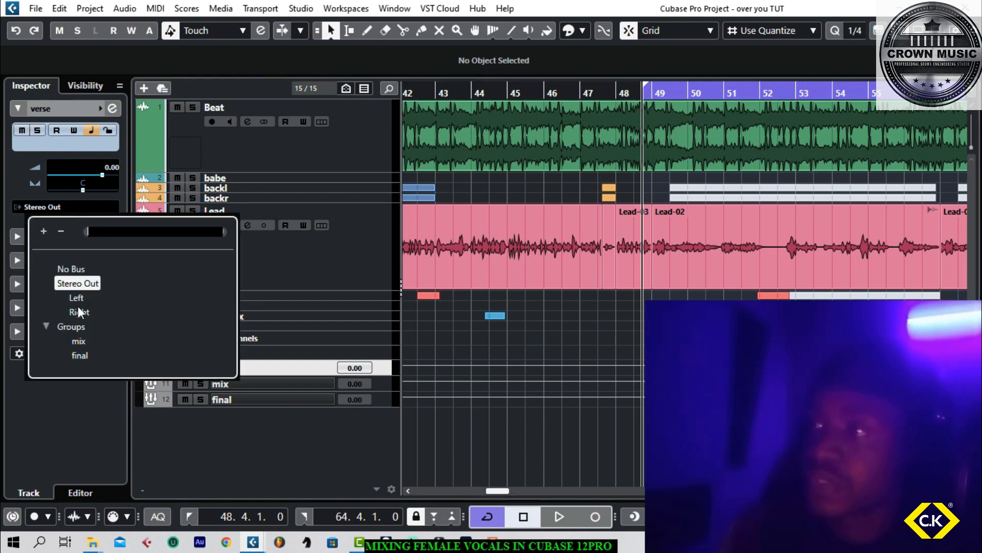
left_click(79, 341)
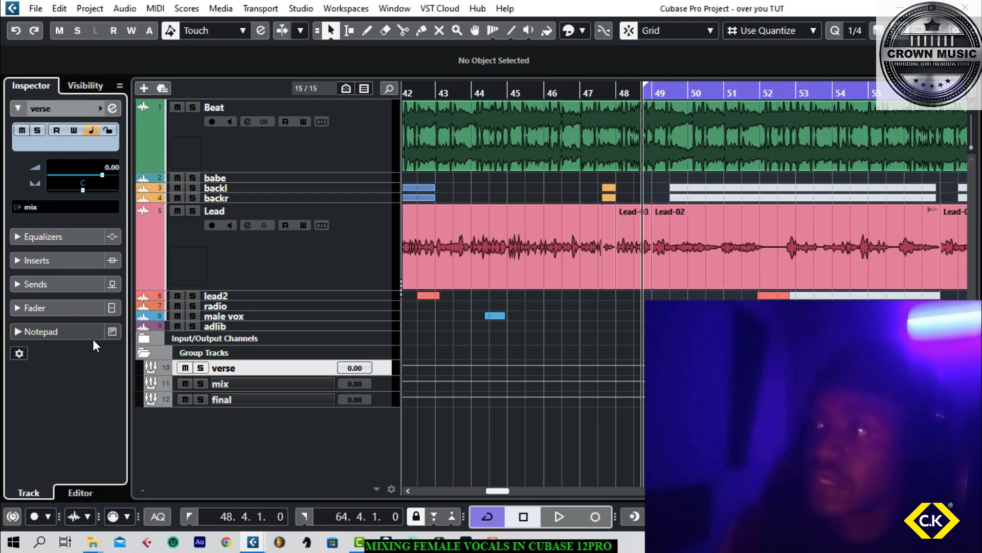
Step: Route the output of the mix group track to the final group and enlarge the mix track's height
left_click(373, 390)
left_click_drag(379, 390, 377, 418)
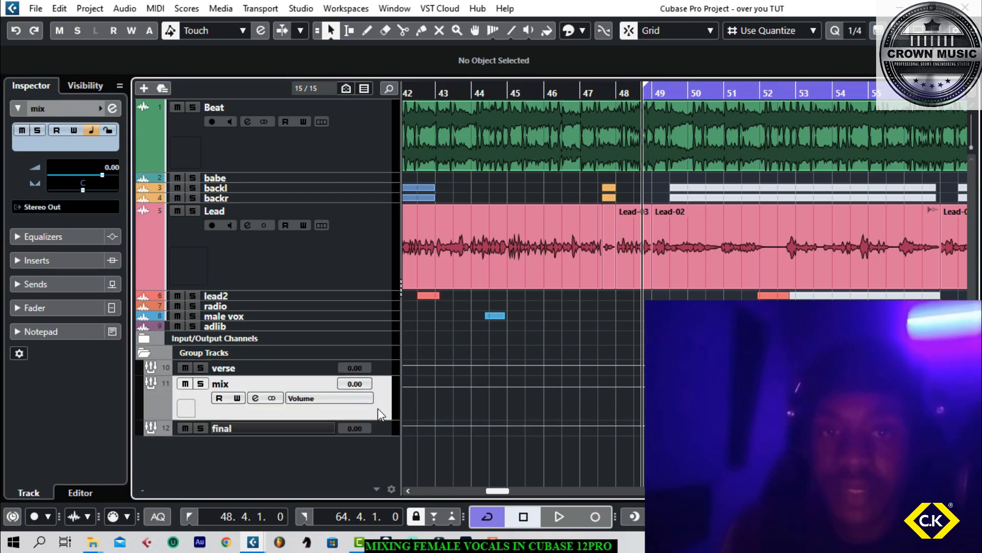
left_click(54, 206)
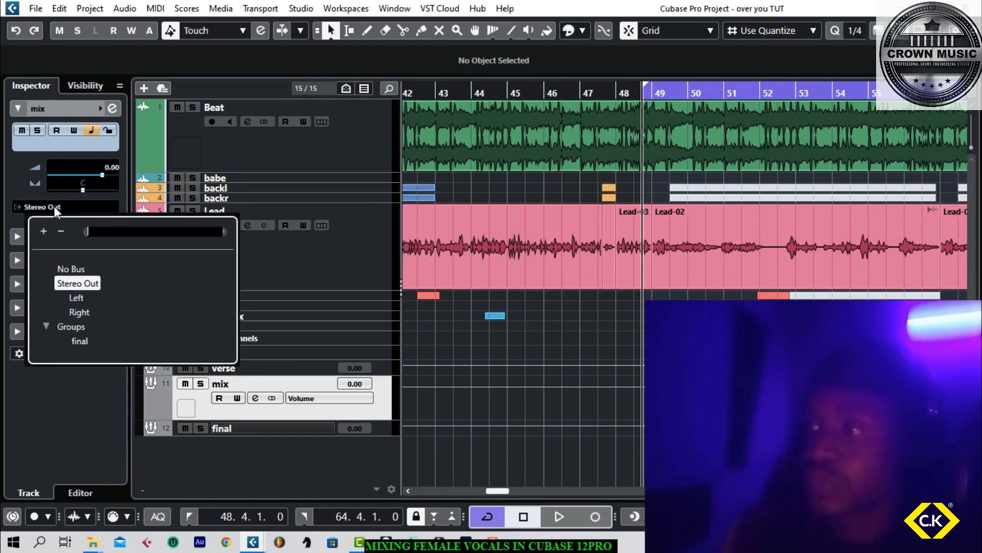
left_click(89, 338)
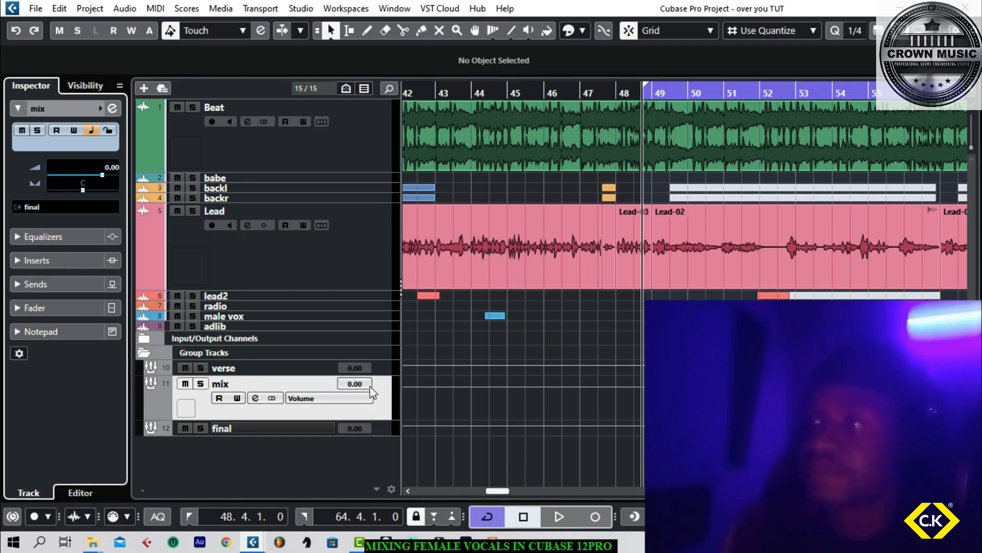
left_click(383, 370)
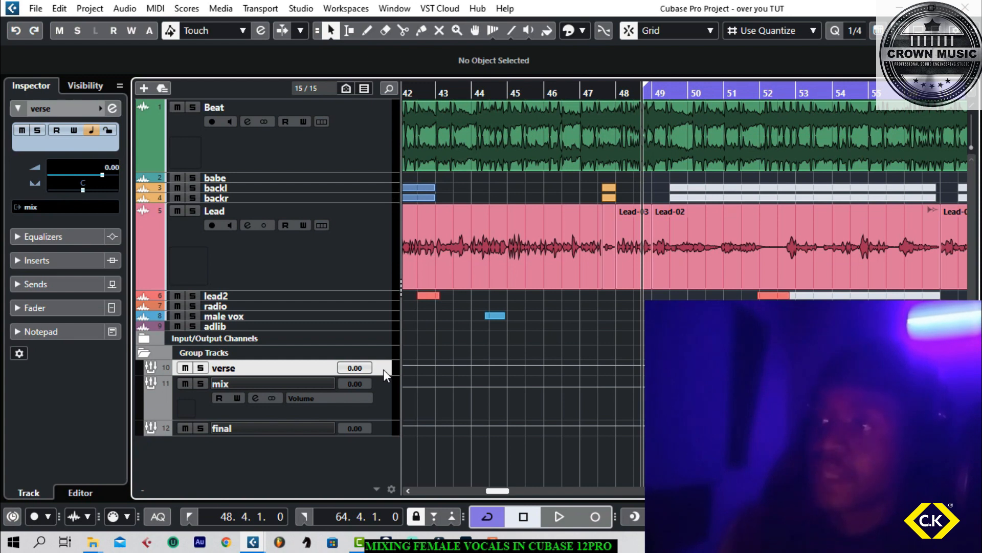
Step: Mute the adlib, babe, backl, backr, male vox and Beat tracks so only the lead and radio vocals stay audible
left_click(379, 326)
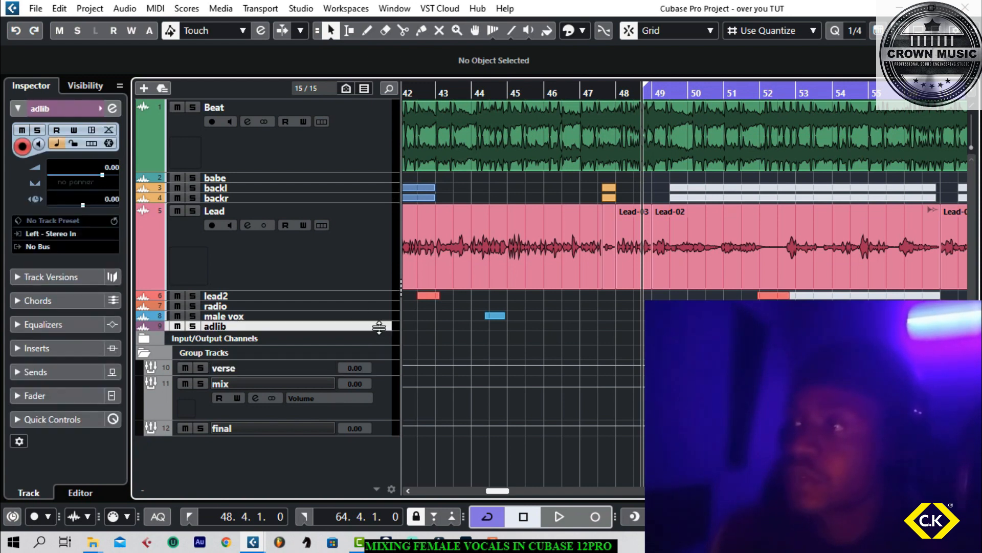
left_click(178, 326)
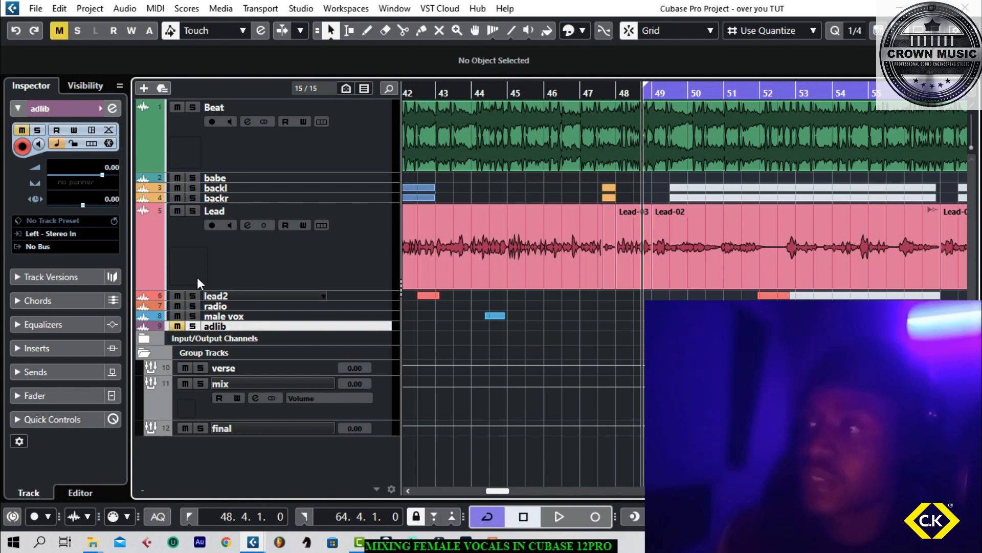
left_click(178, 179)
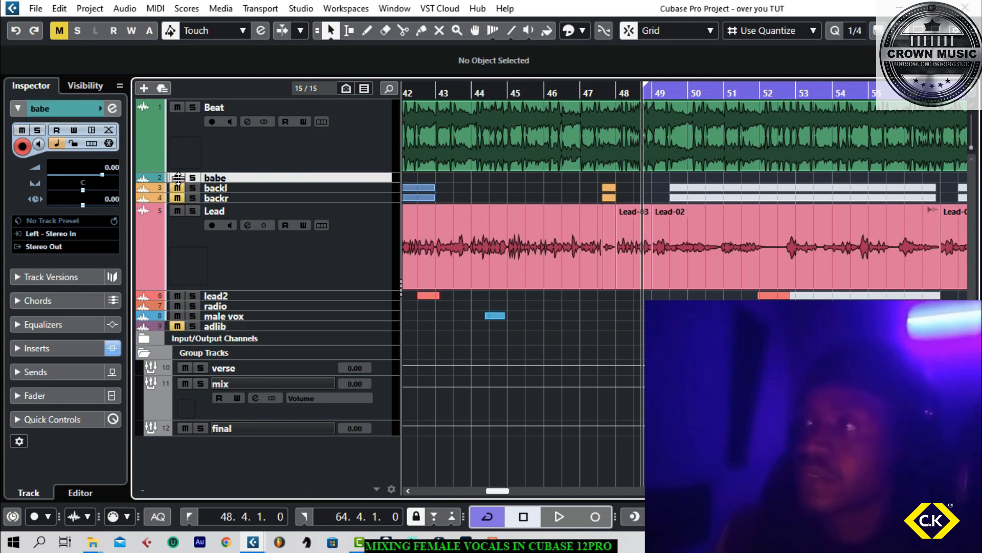
left_click(351, 264)
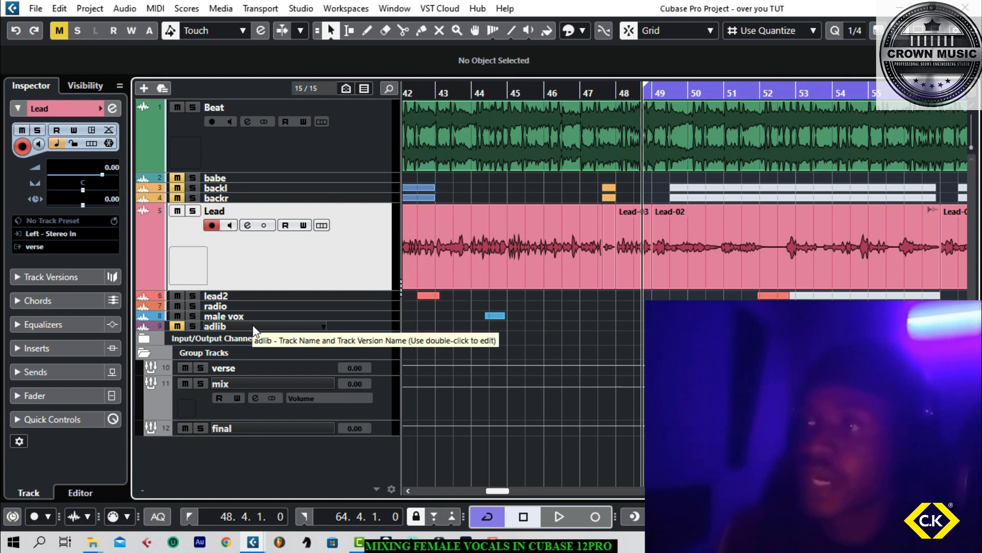
left_click(175, 316)
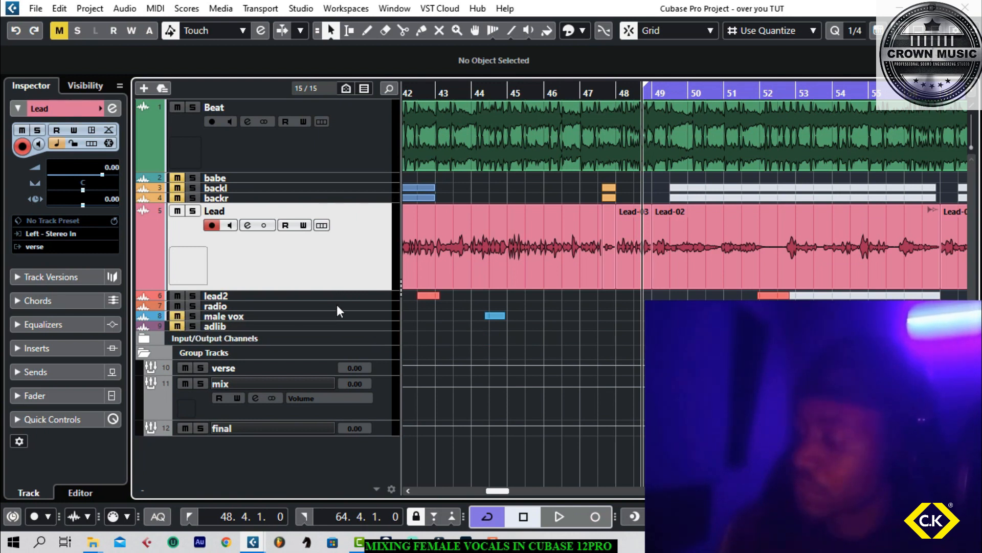
left_click(382, 295)
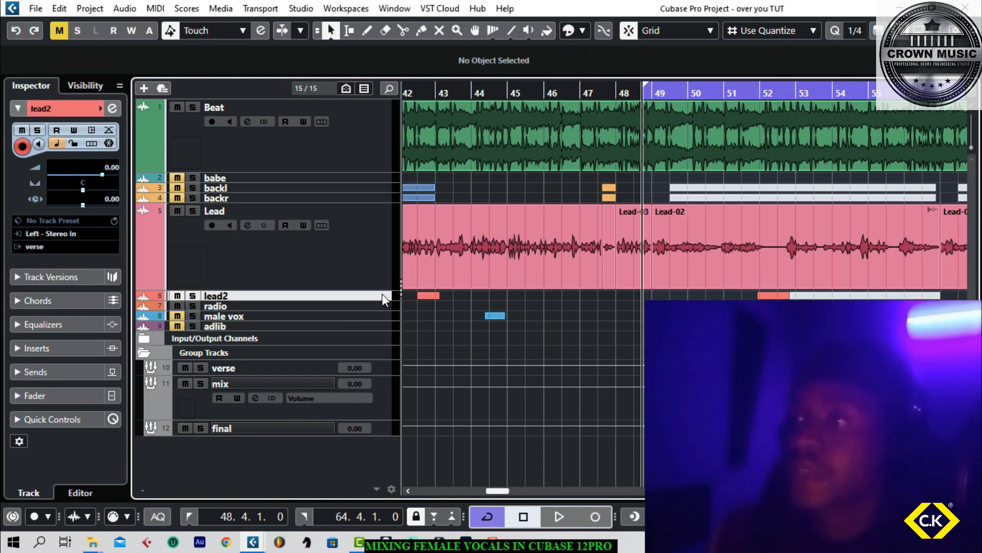
left_click(380, 363)
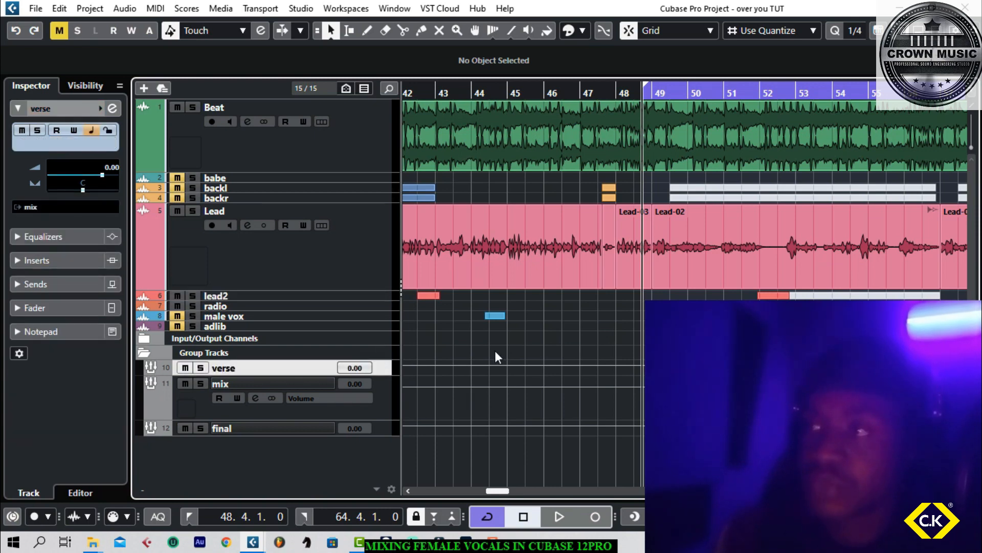
left_click(177, 108)
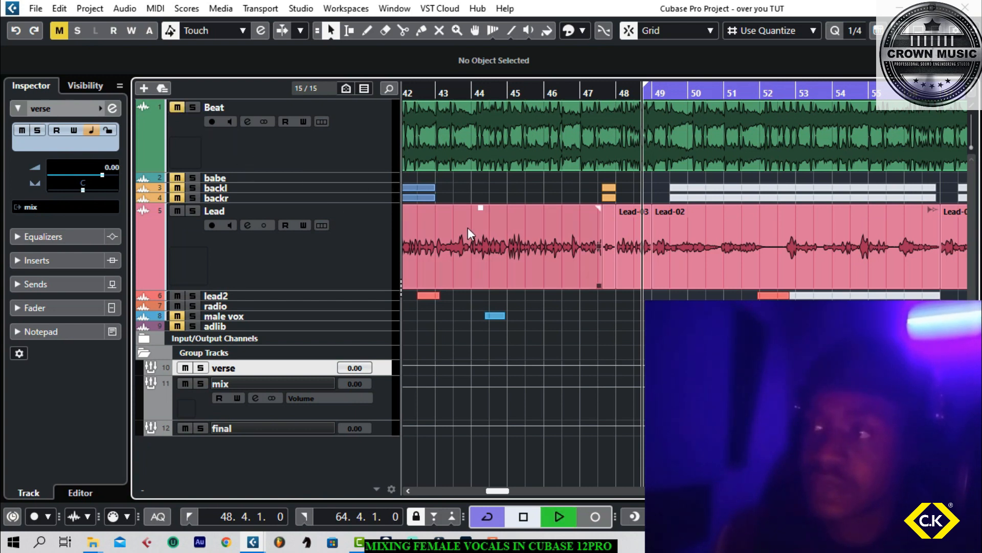
Step: Play back the lead vocal from bar 49, watching the verse, mix and final group meters, and check the final group's output routing
key("space")
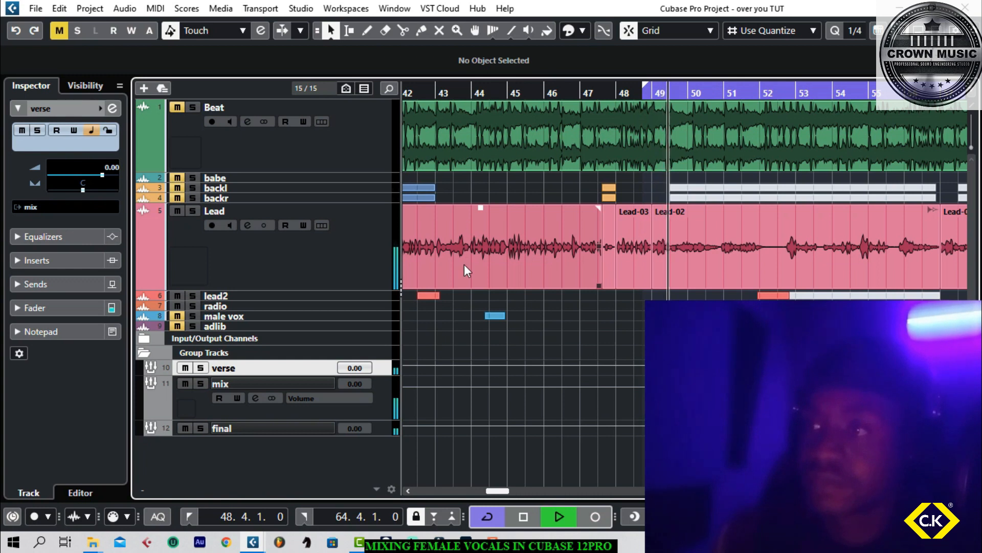
key("space")
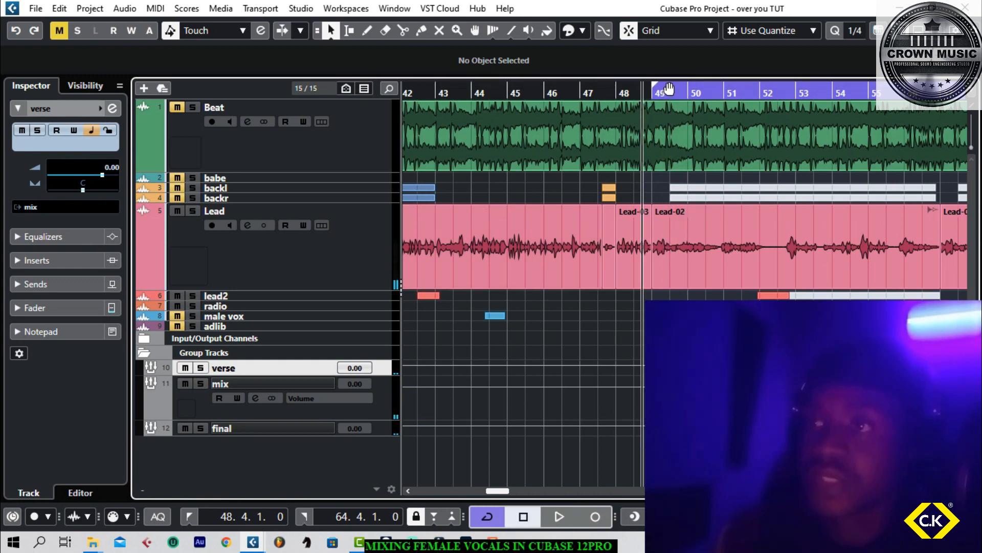
key("space")
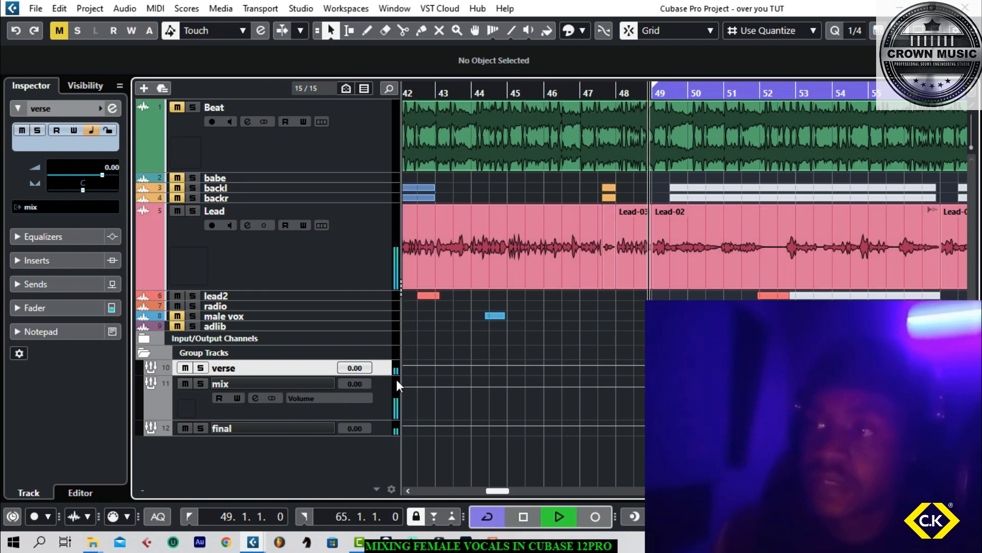
key("space")
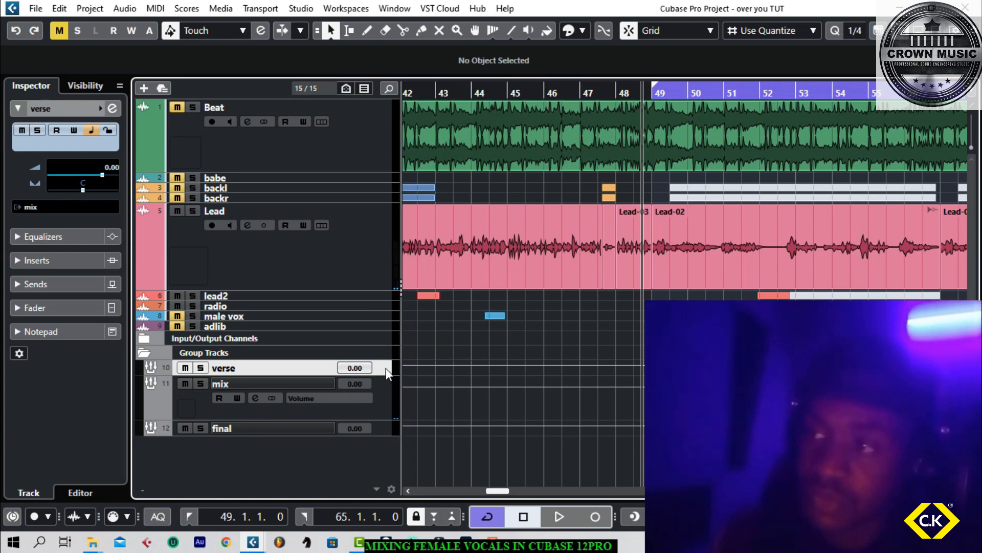
left_click(380, 433)
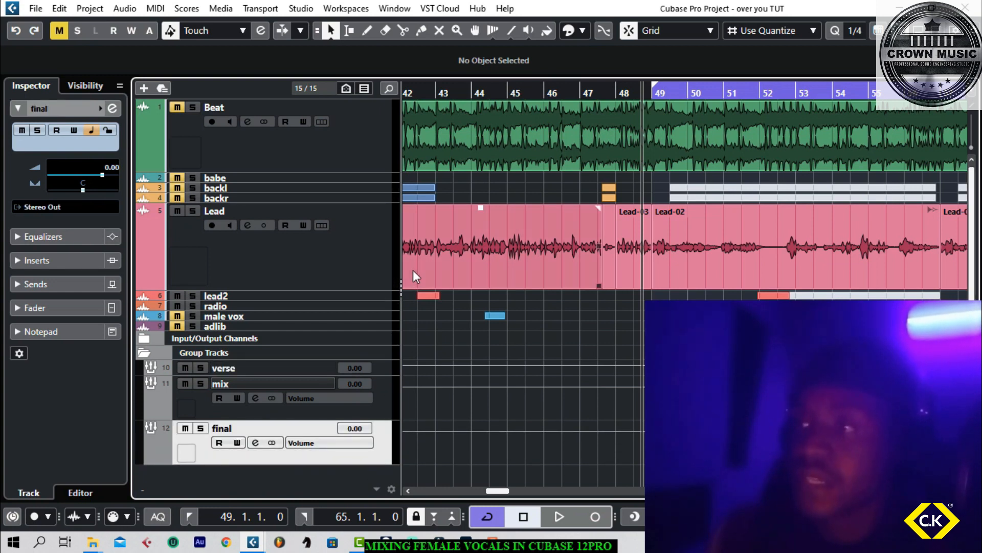
Step: Open the channel settings of the verse group and play the vocals to watch its spectrum and level
left_click(381, 371)
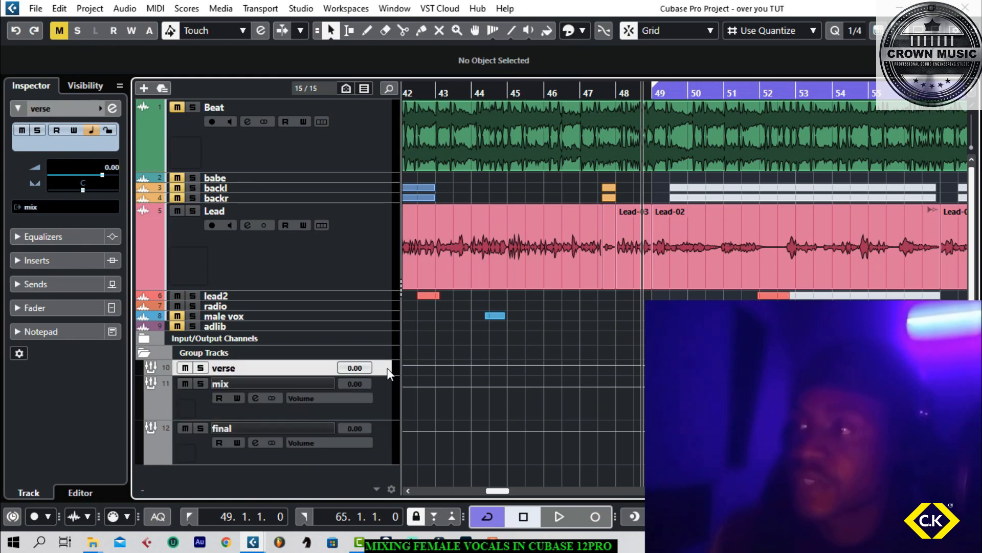
left_click(113, 108)
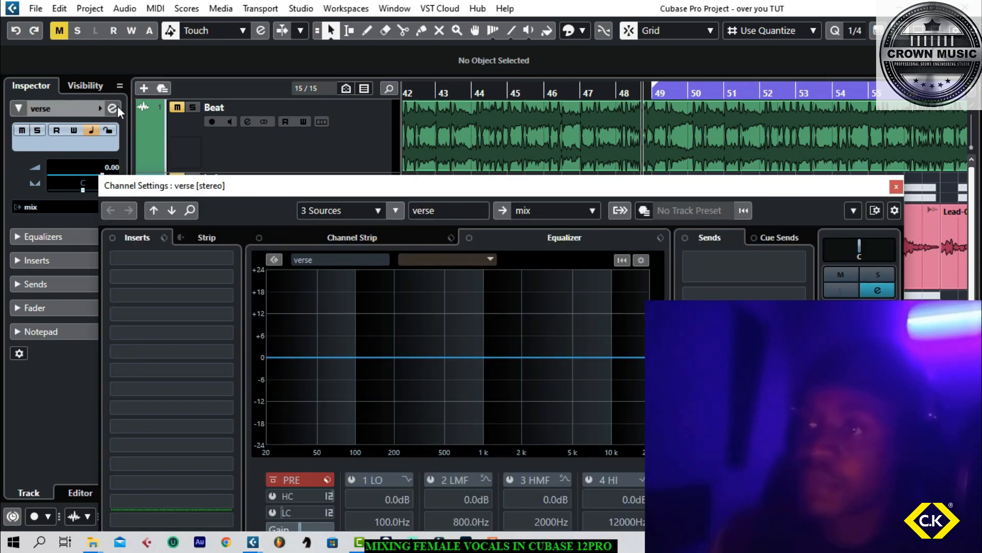
left_click_drag(453, 190, 501, 238)
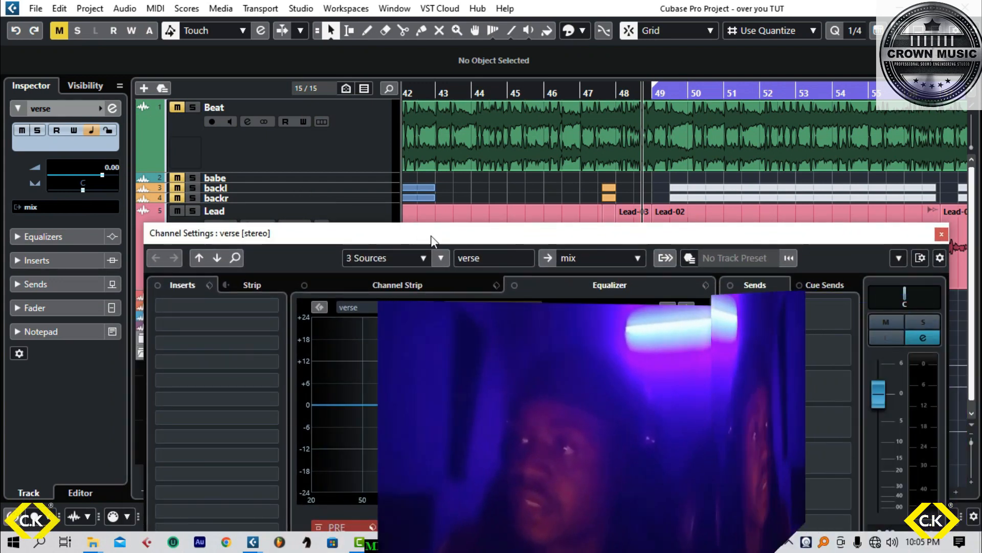
key("space")
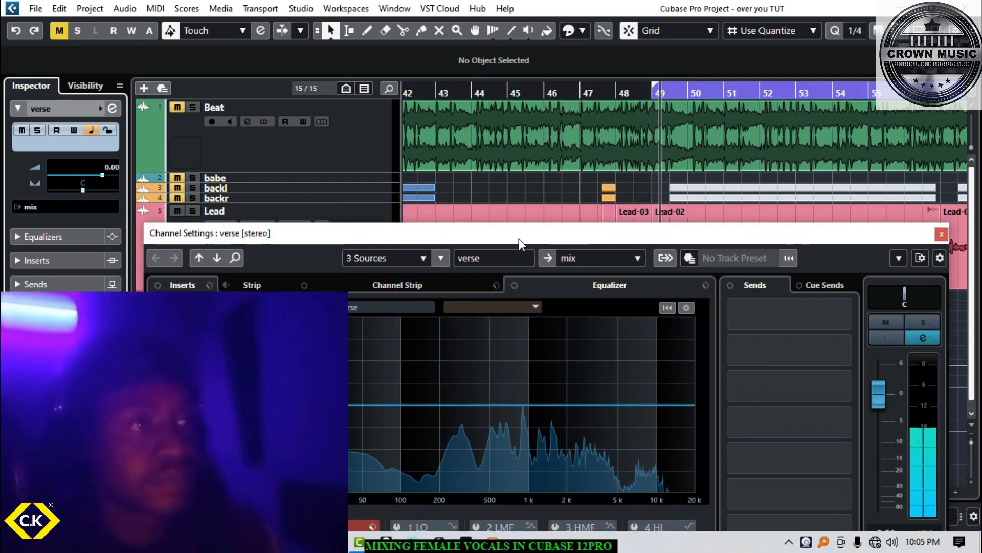
left_click_drag(517, 230, 526, 124)
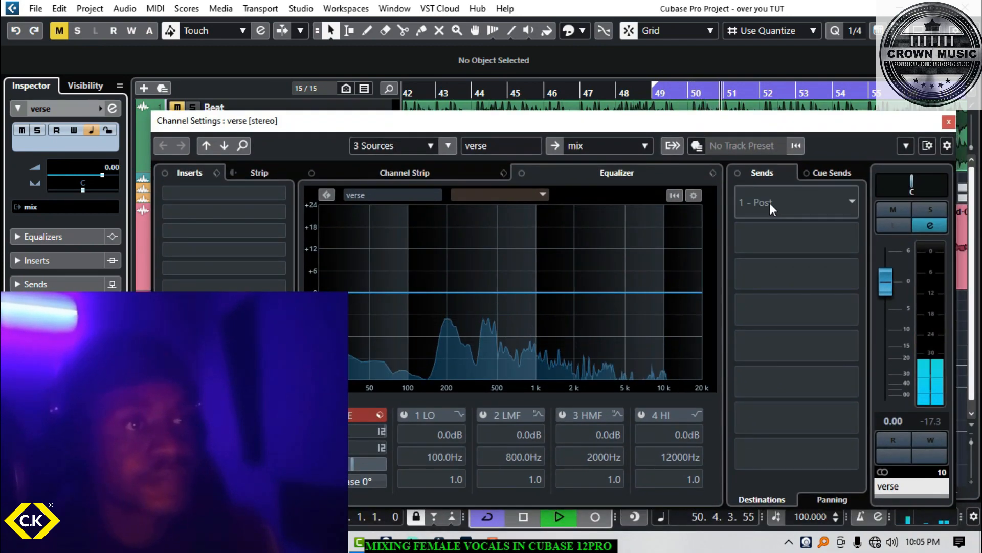
key("space")
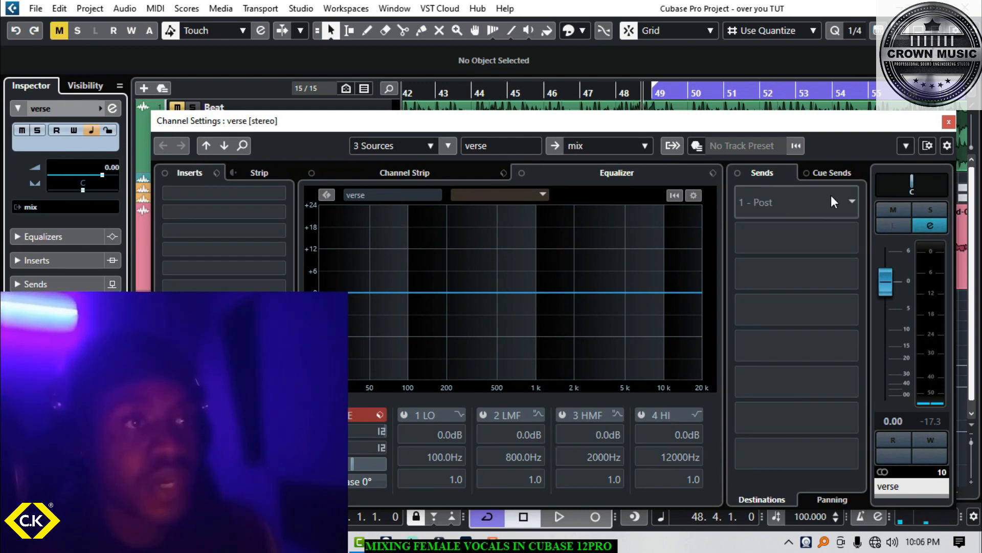
Step: Assign Stereo Out to the first send of the verse group and activate that send
left_click(852, 202)
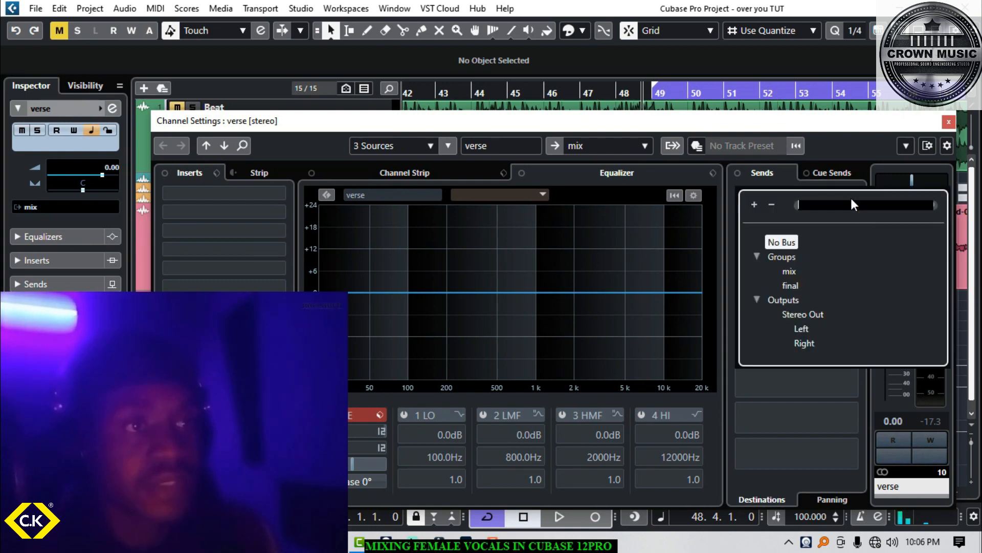
left_click(833, 154)
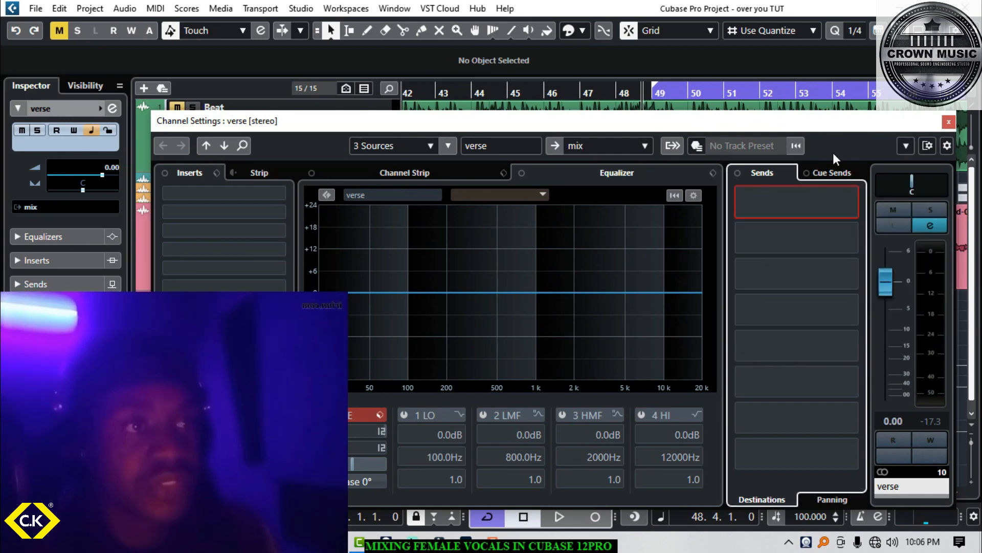
left_click(852, 201)
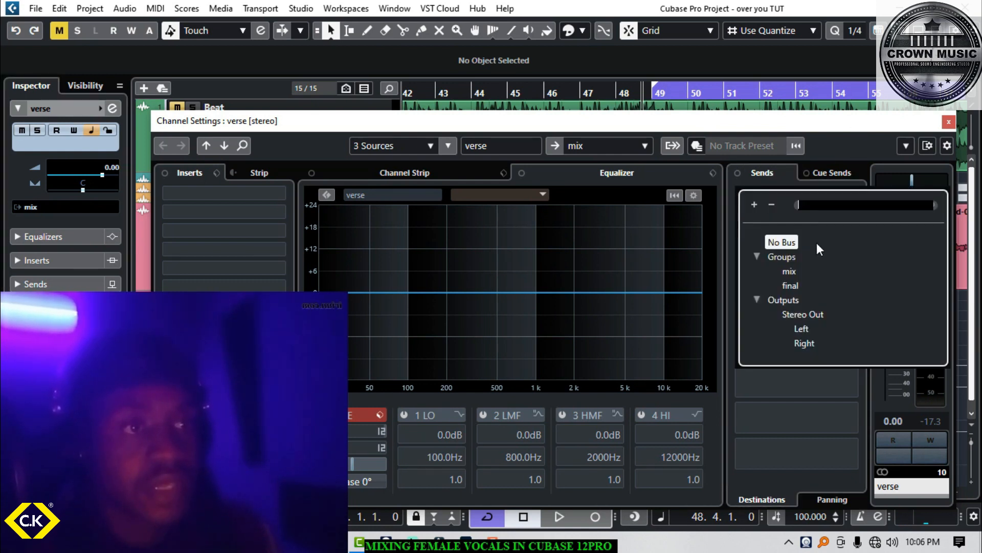
left_click(808, 314)
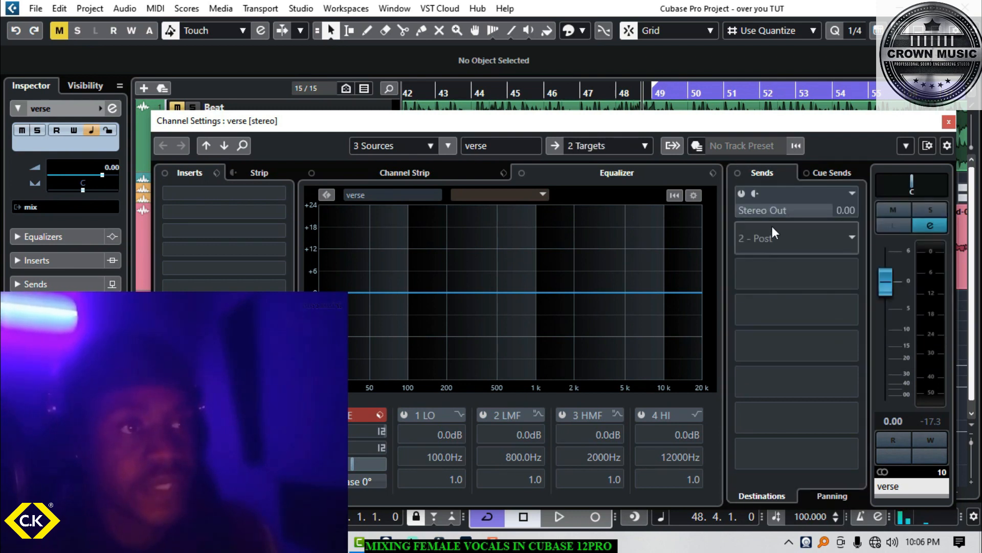
left_click(742, 194)
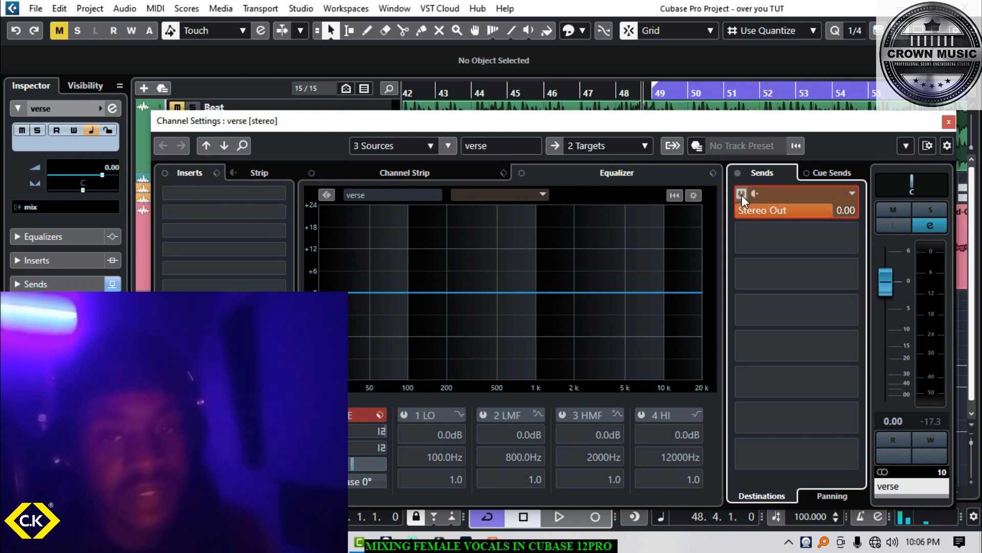
Step: Compare the vocals with the Stereo Out send switched off and on during playback, leaving the send active
key("space")
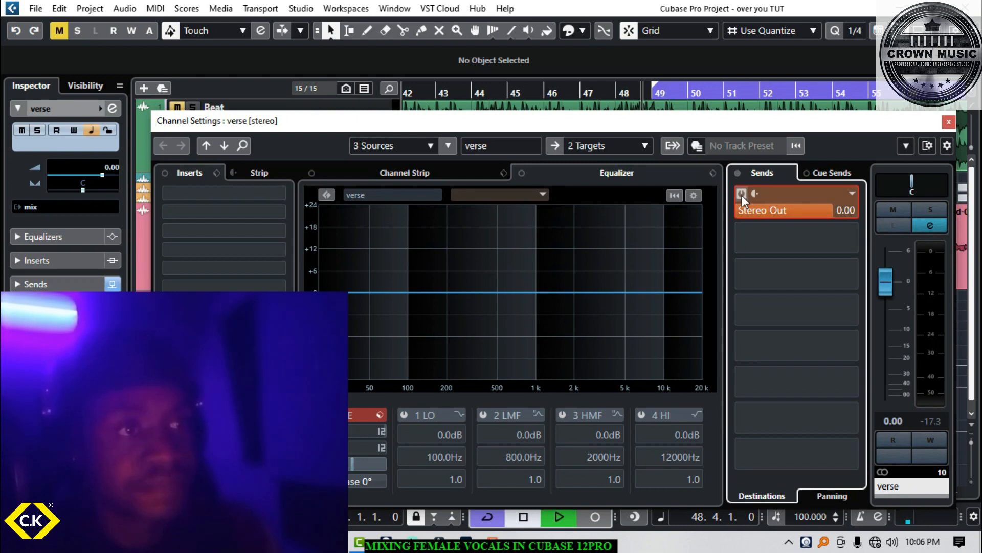
left_click(742, 195)
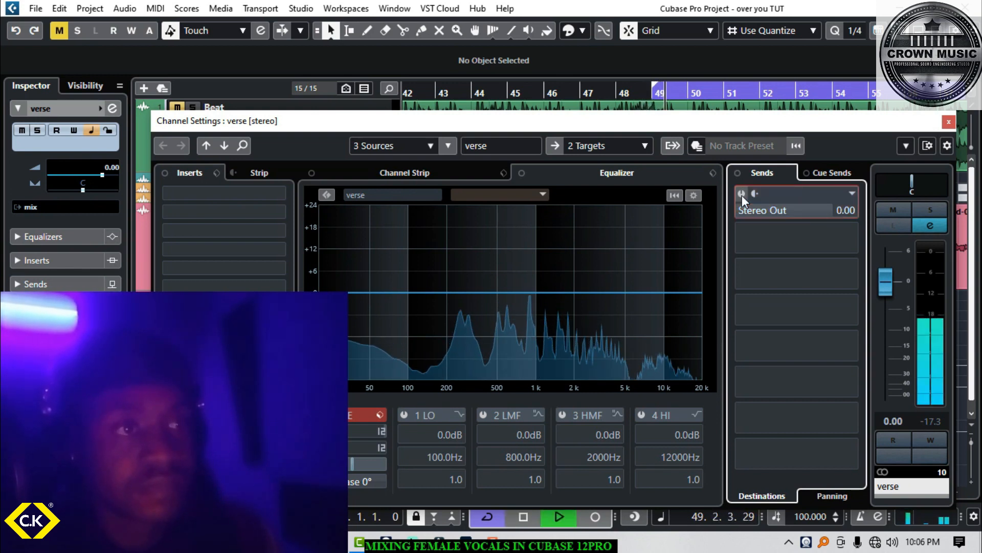
left_click(742, 195)
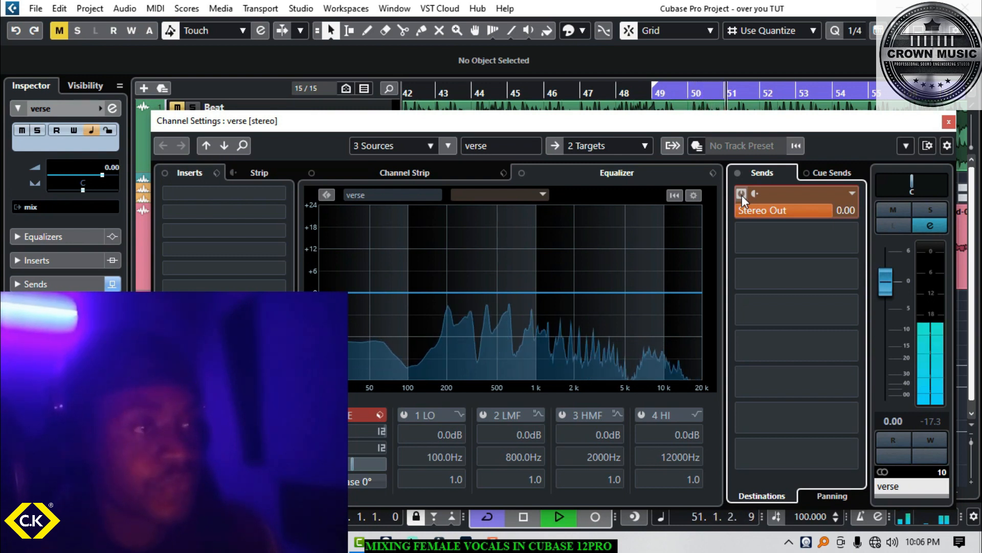
key("space")
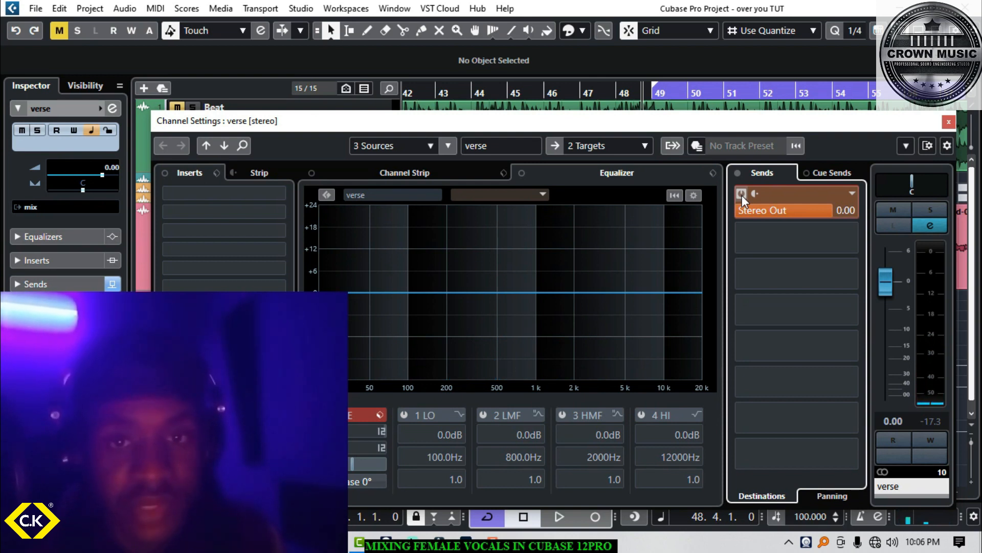
Step: Add the NS1 Stereo noise suppressor to the first insert slot of the verse group
left_click_drag(511, 122, 570, 110)
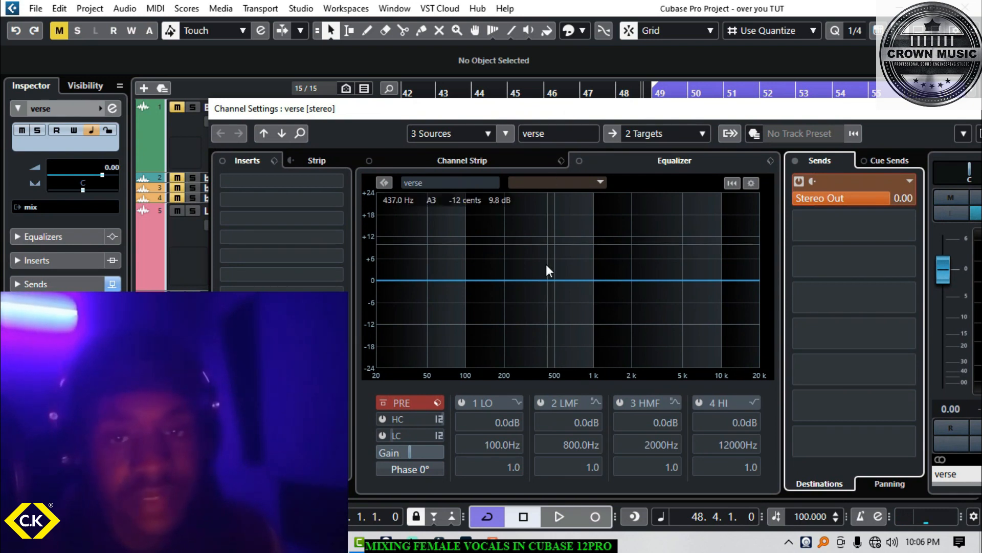
left_click(340, 180)
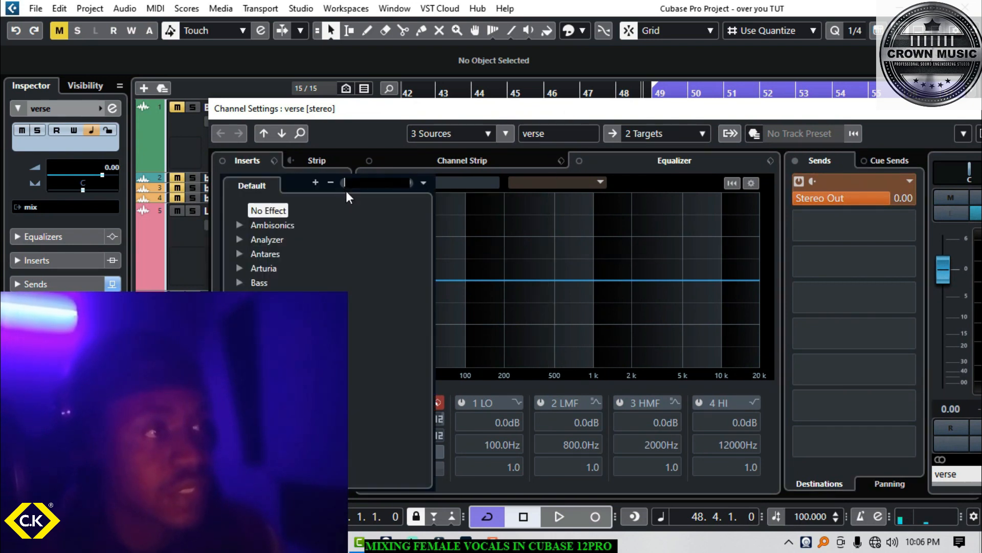
type("ns")
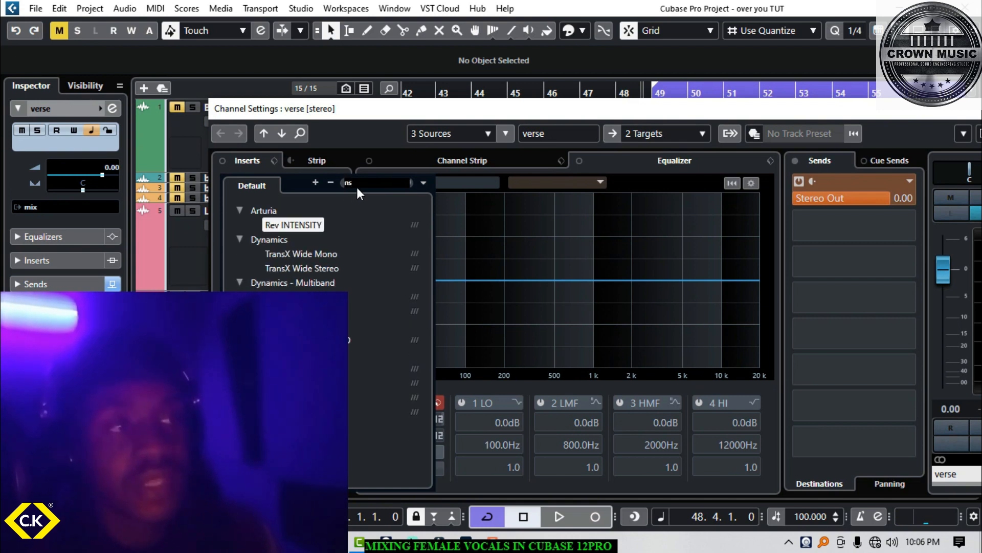
type("1")
left_click(297, 239)
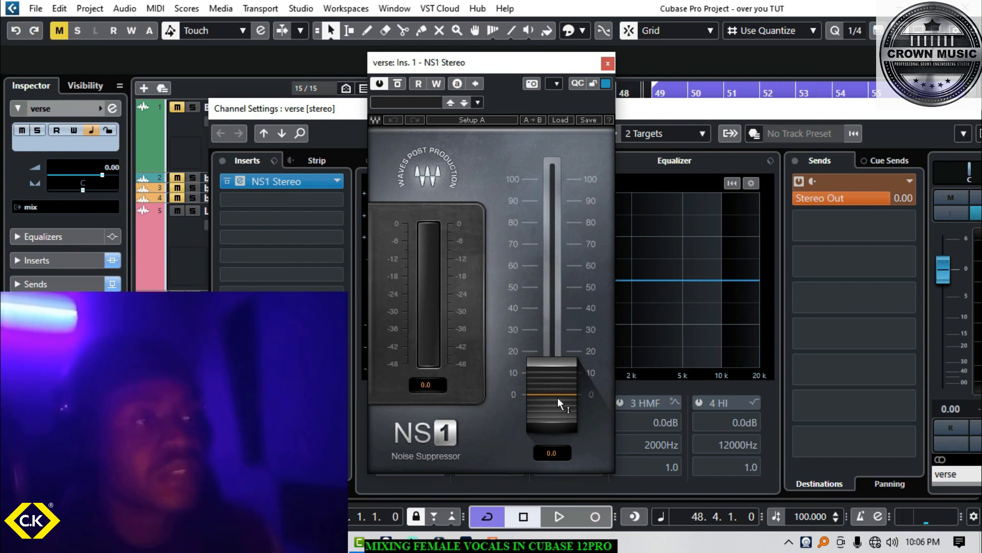
Step: Set the NS1 suppression to 10.0 during playback, compare it bypassed and active, leave it active and close the plug-in
key("space")
left_click_drag(557, 397, 557, 376)
left_click(399, 84)
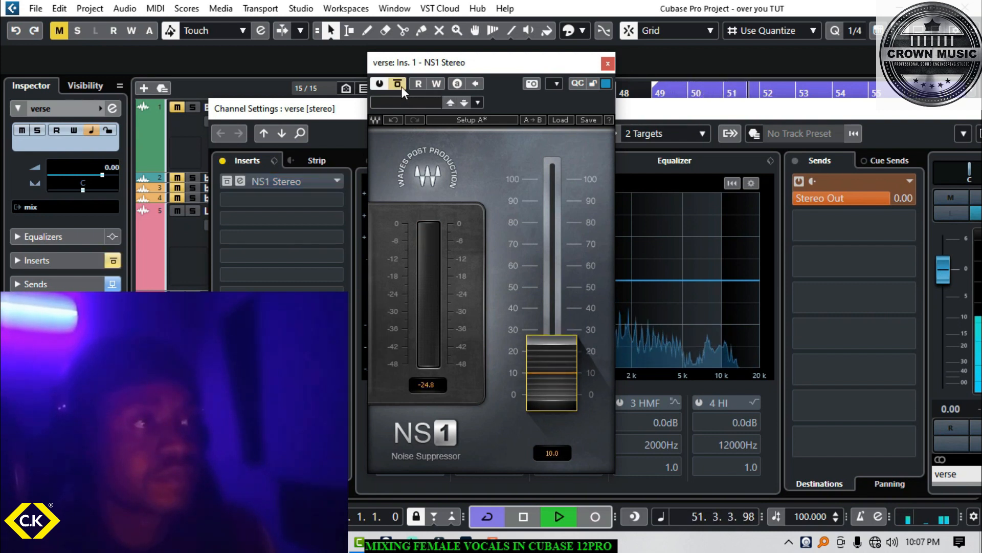
left_click(401, 87)
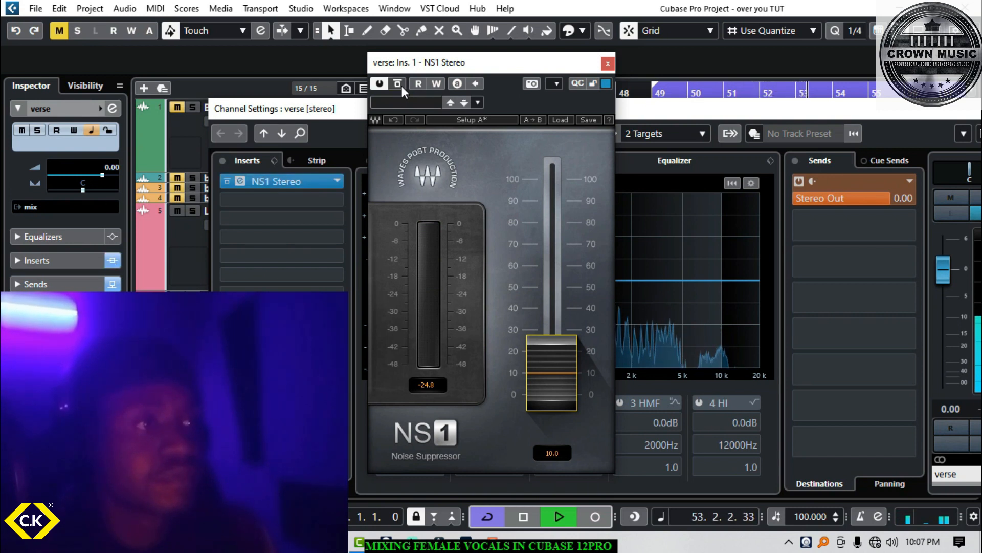
key("space")
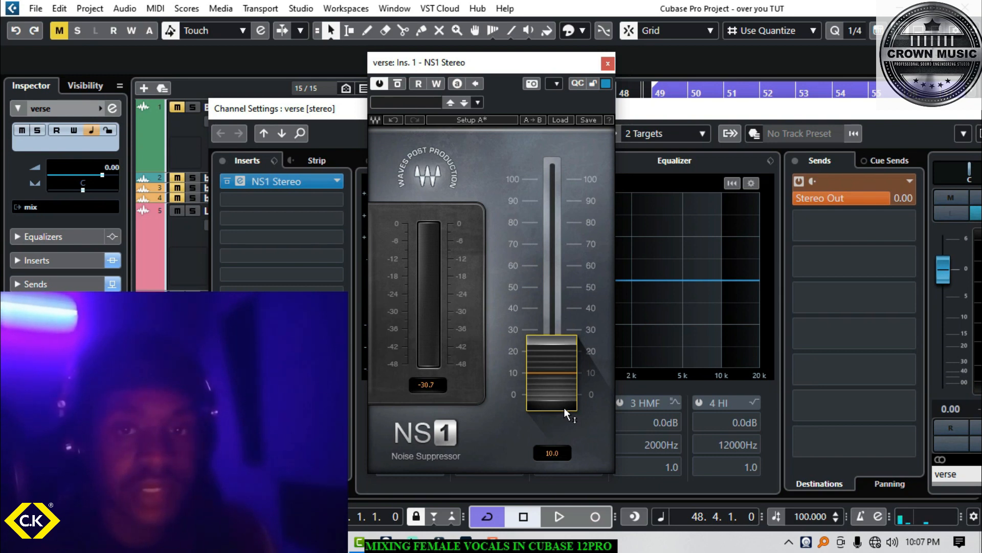
left_click(608, 62)
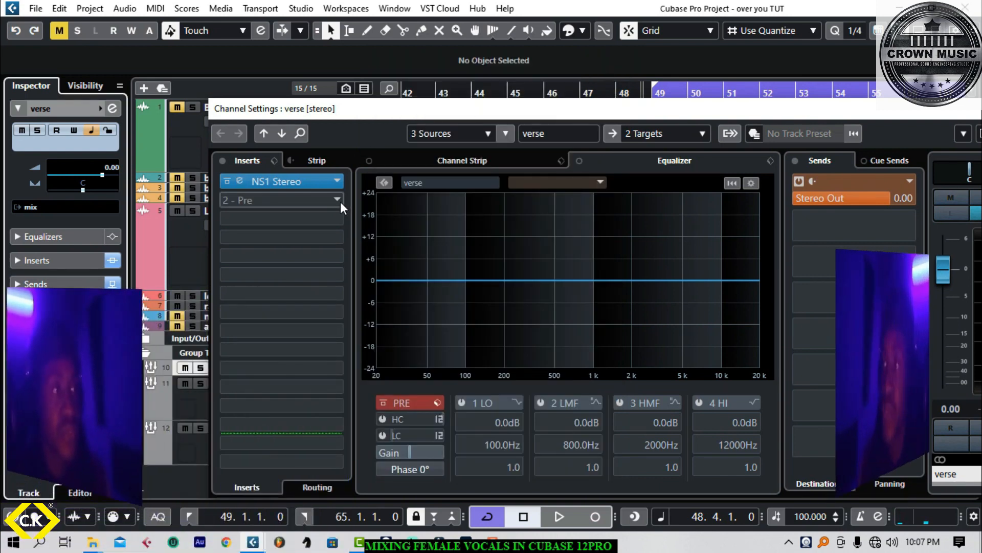
Step: Add Auto-Tune Artist to the second insert slot of the verse group
left_click(339, 198)
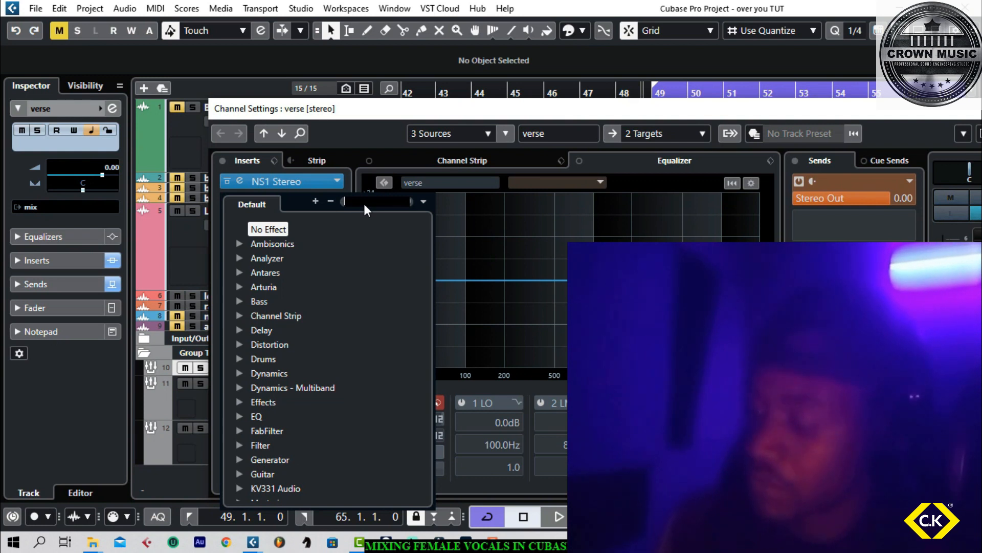
type("a")
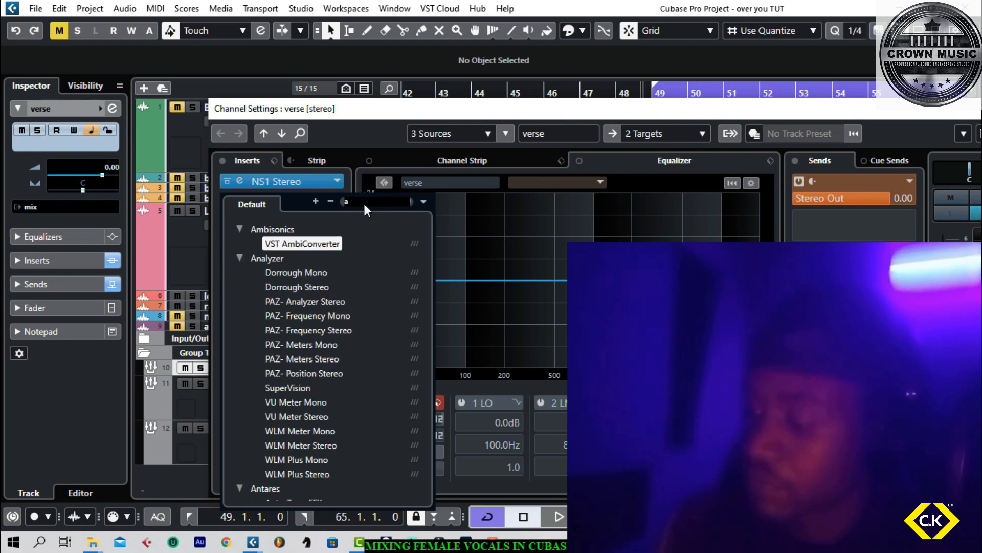
type("utop")
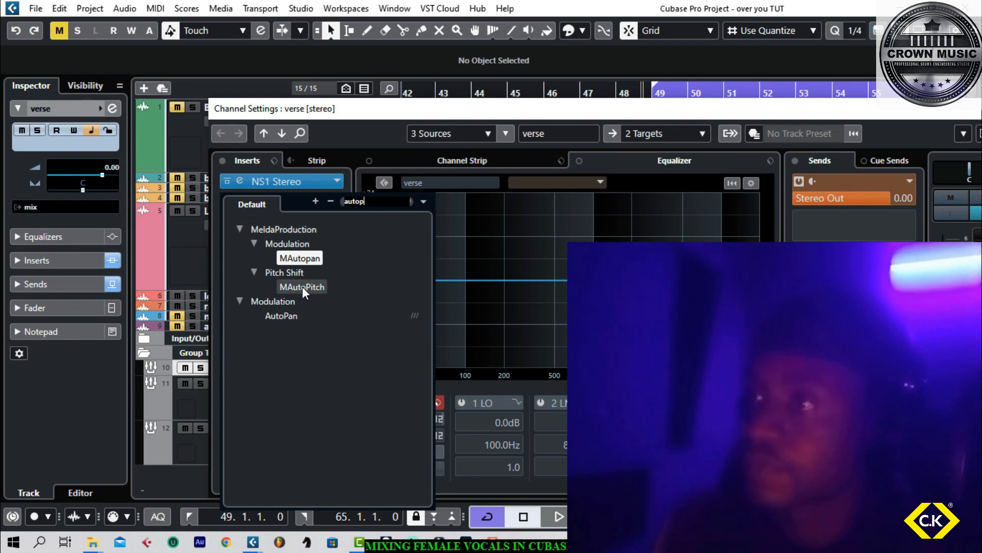
key("BackSpace")
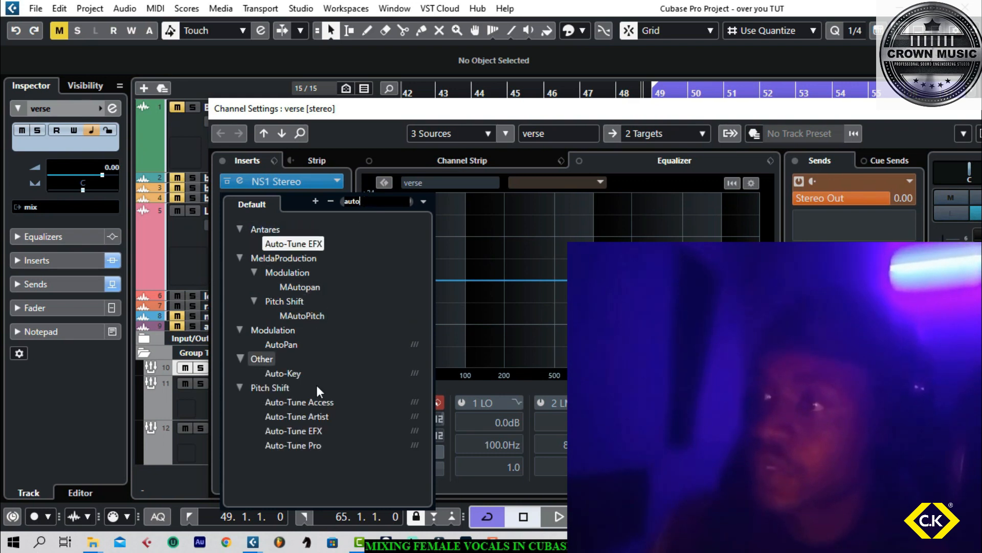
left_click(319, 414)
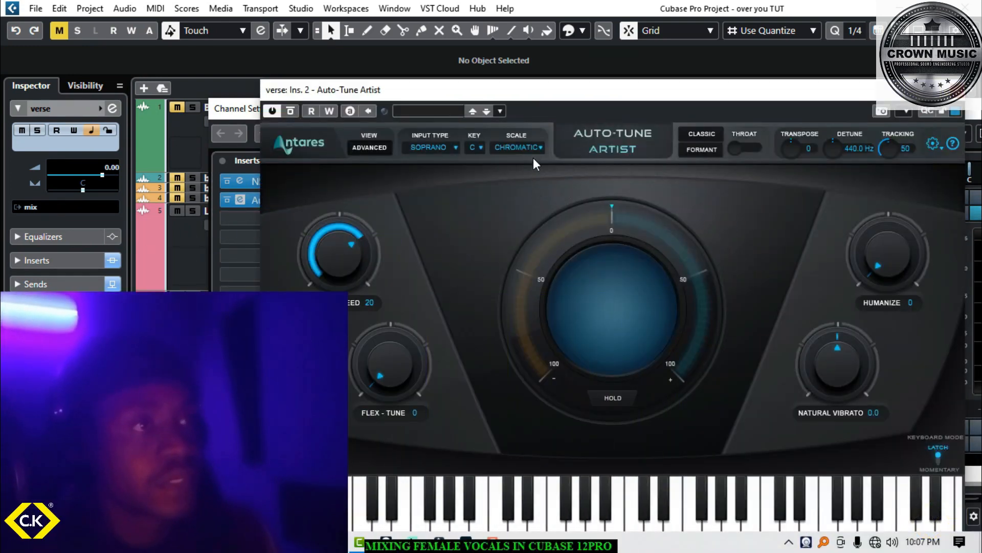
Step: Set Auto-Tune Artist to key G and the minor scale with Humanize and Tracking at 100, and close the plug-in
left_click_drag(526, 99, 486, 66)
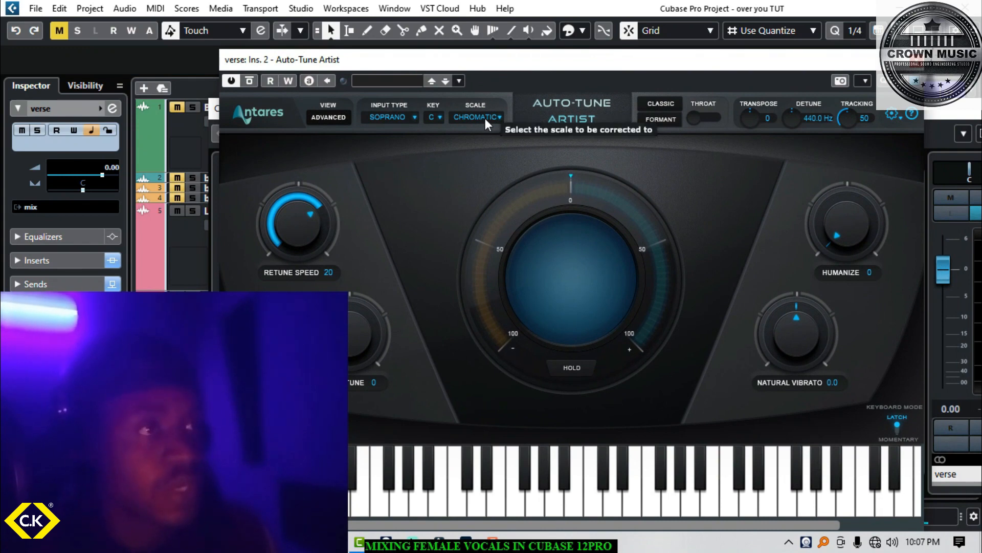
left_click(485, 118)
left_click(487, 145)
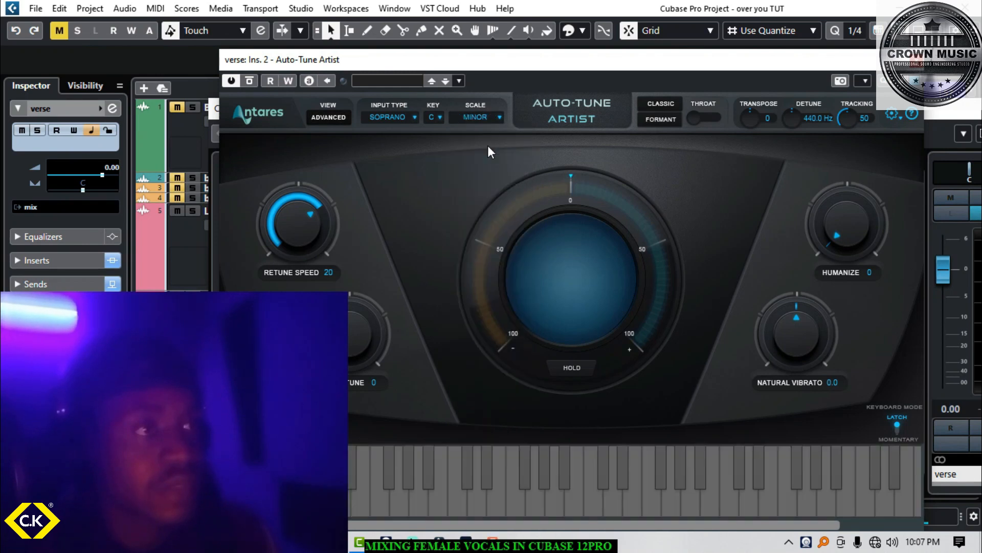
left_click(432, 121)
left_click(448, 238)
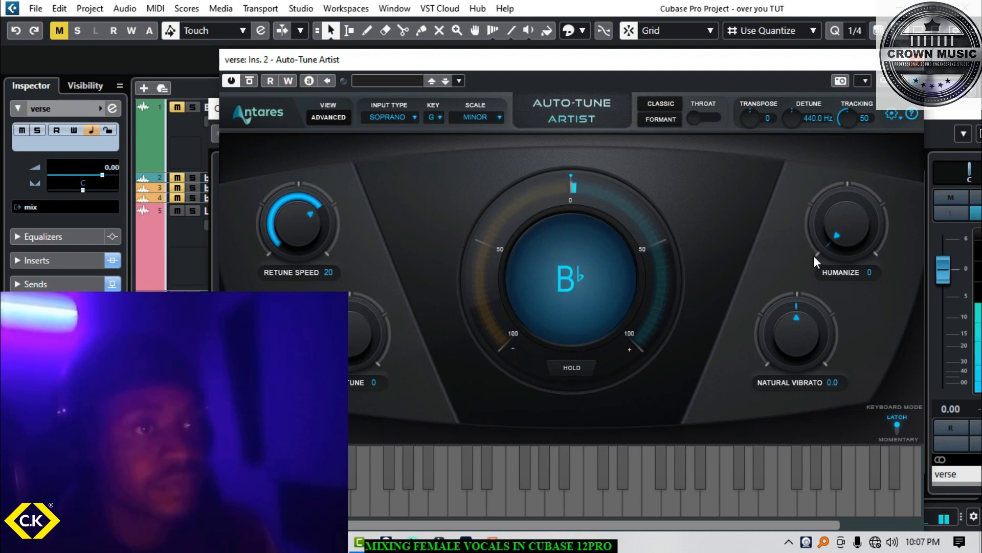
left_click_drag(830, 238, 854, 83)
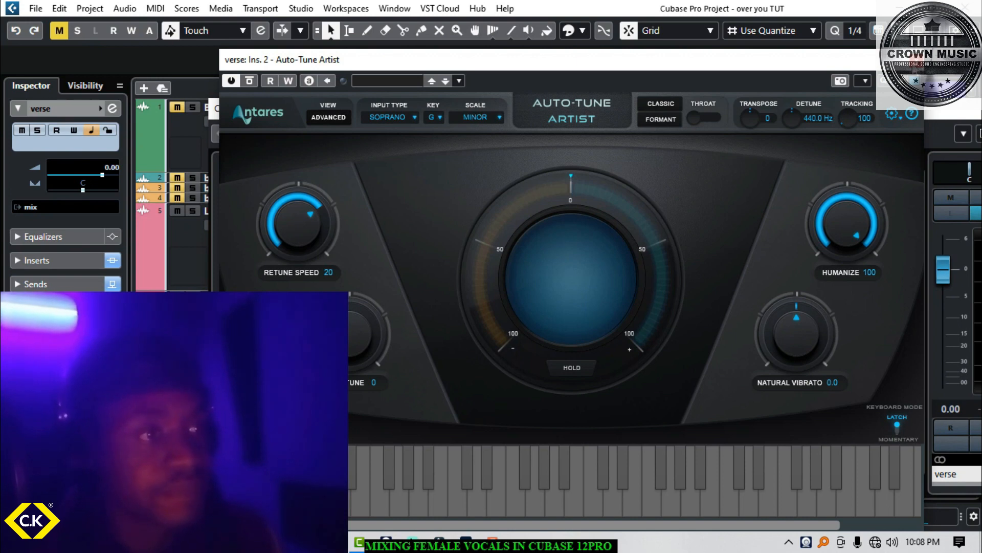
left_click(916, 62)
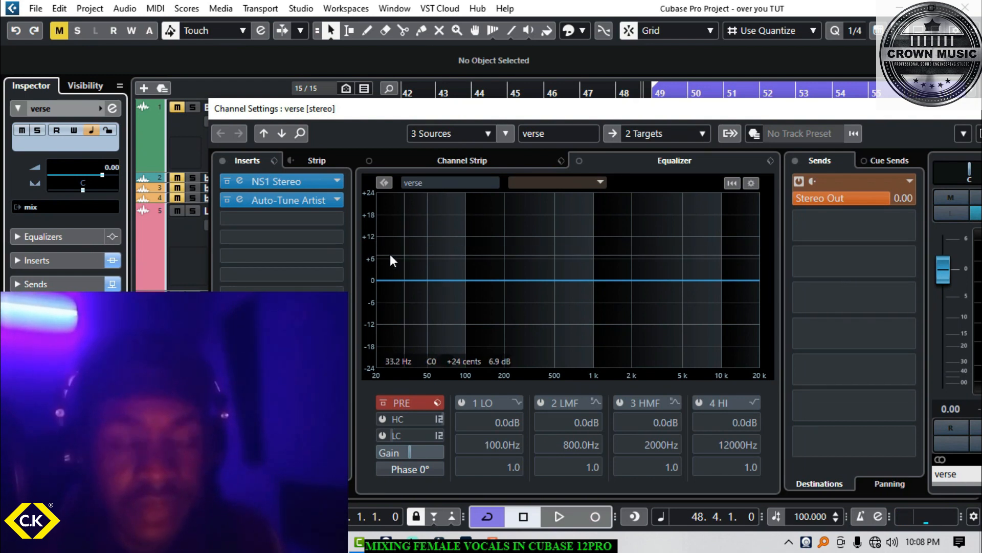
Step: Add Virtual Mix Rack to the third insert slot of the verse group
left_click(338, 221)
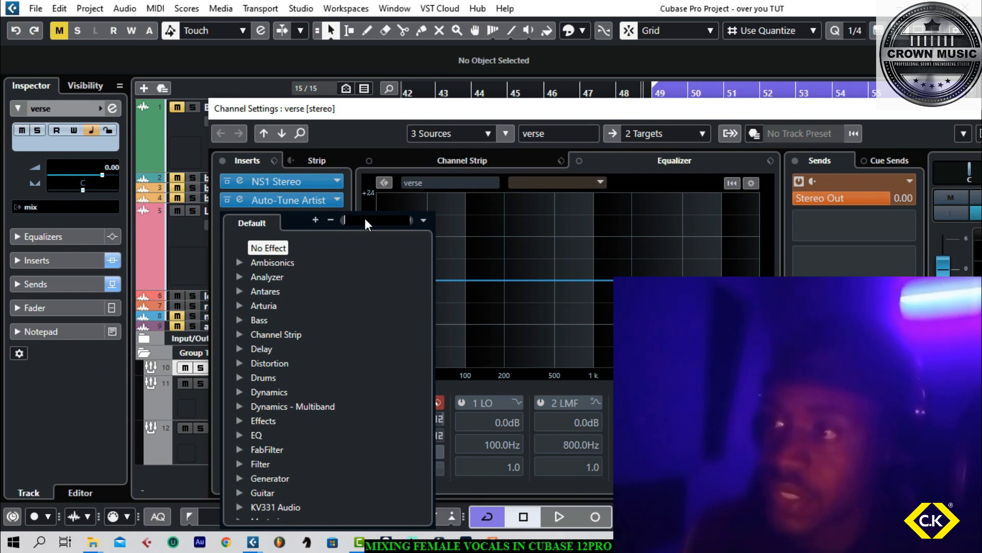
type("virt")
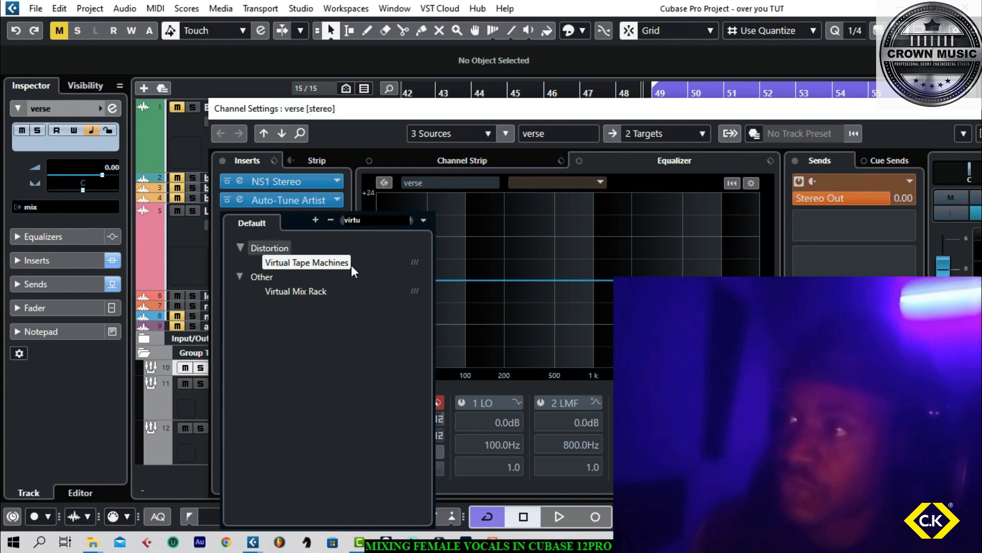
type("u")
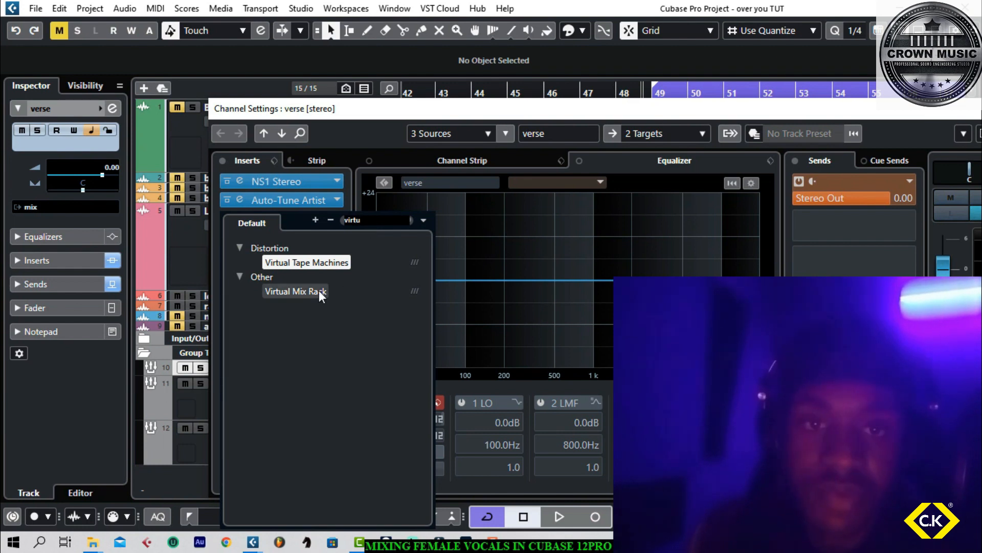
left_click(318, 290)
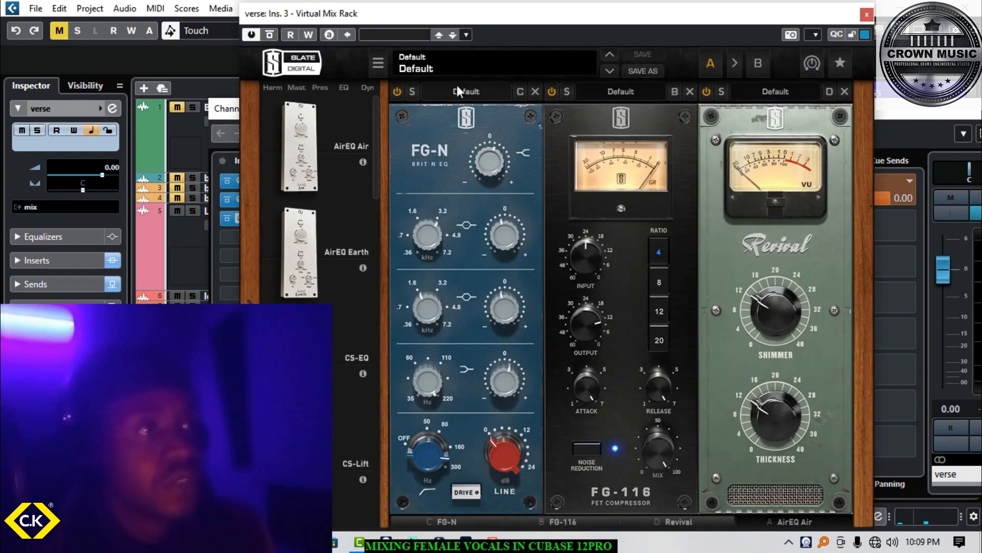
Step: Remove all the default modules from Virtual Mix Rack, including FG-N, FG-116, Revival and AirEQ Air
left_click(536, 91)
left_click(532, 91)
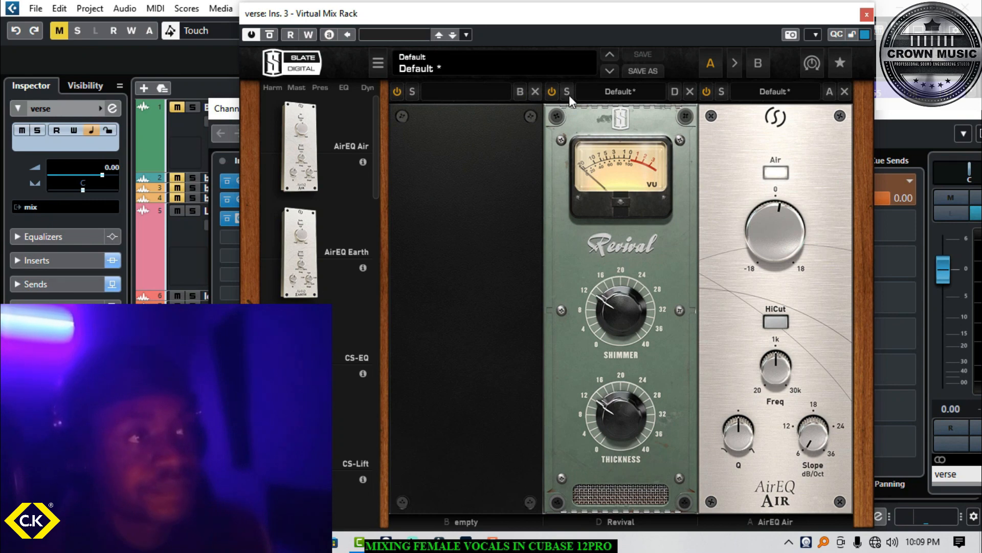
left_click(690, 92)
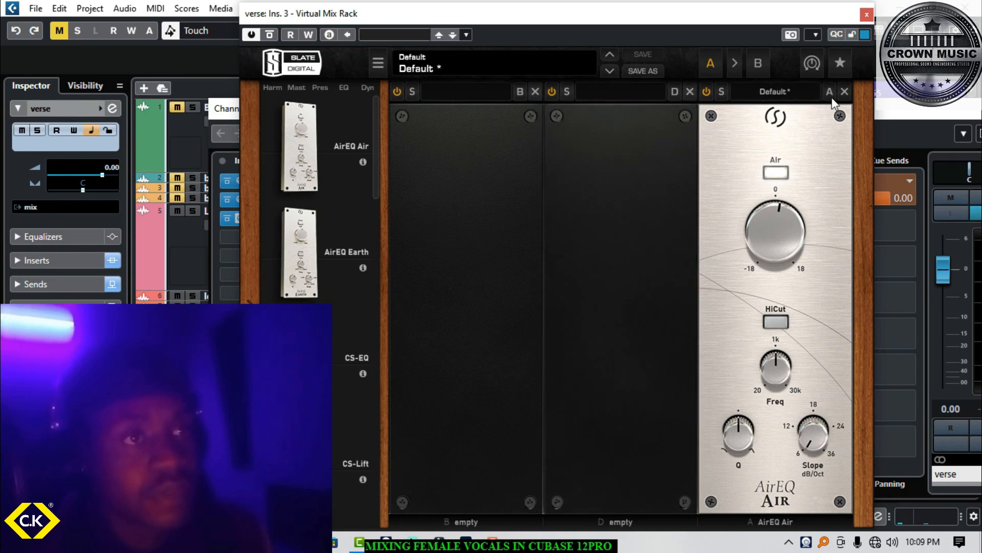
left_click(845, 92)
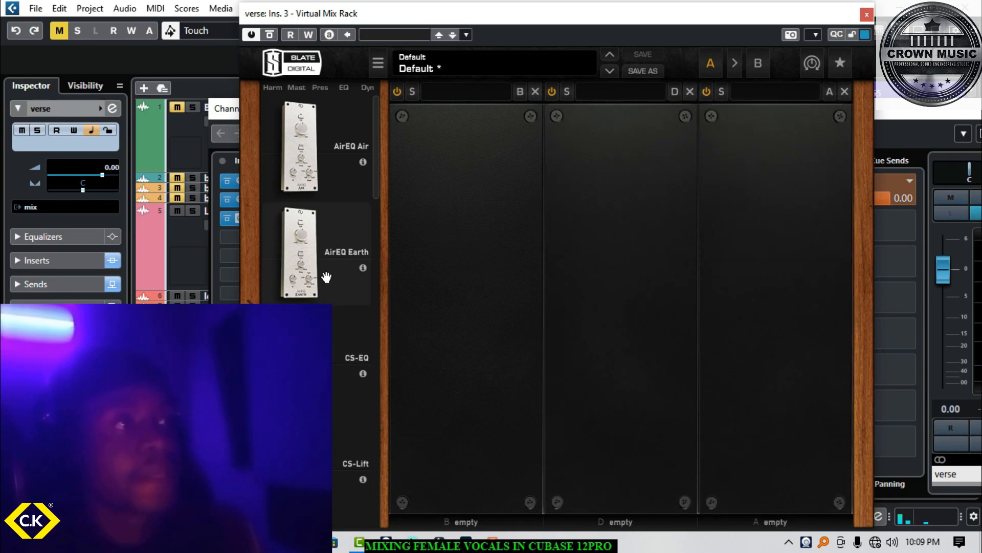
Step: Filter the rack modules to equalizers and load the FG-N EQ into the first empty slot
left_click(348, 92)
scroll(376, 195, "down", 3)
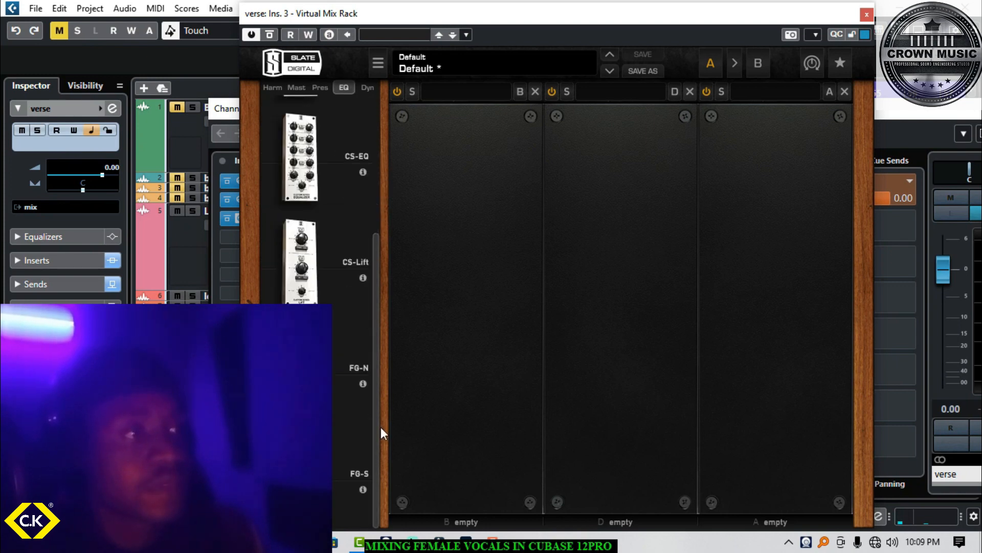
left_click_drag(333, 370, 445, 367)
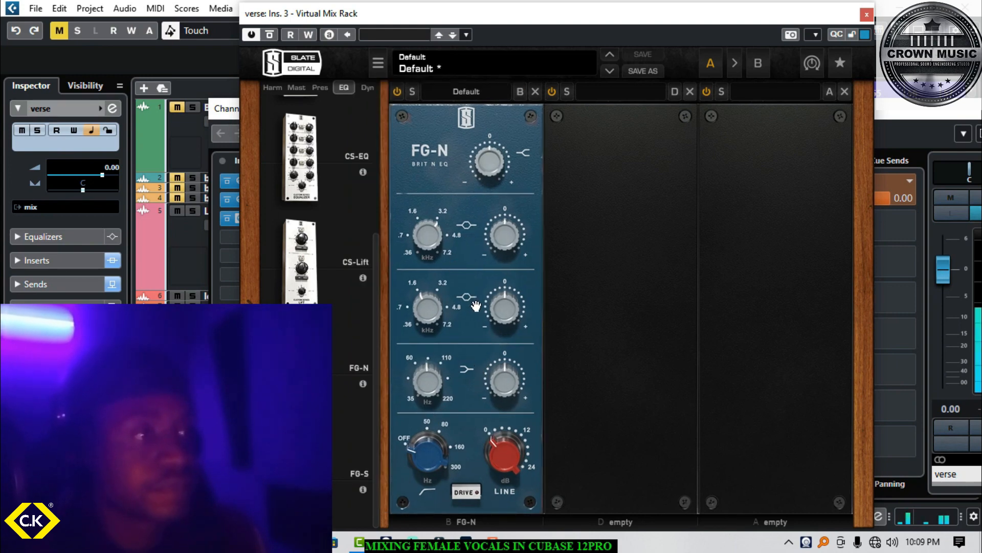
Step: Adjust the FG-N's high-pass filter and low band gain by ear, with the low band frequency set to 220 Hz
left_click_drag(429, 458, 432, 429)
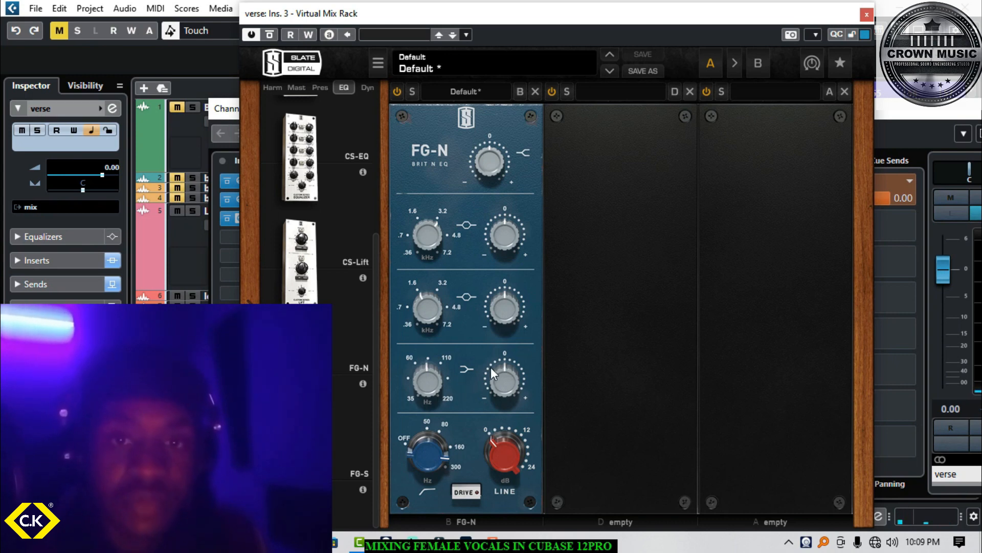
mouse_move(491, 369)
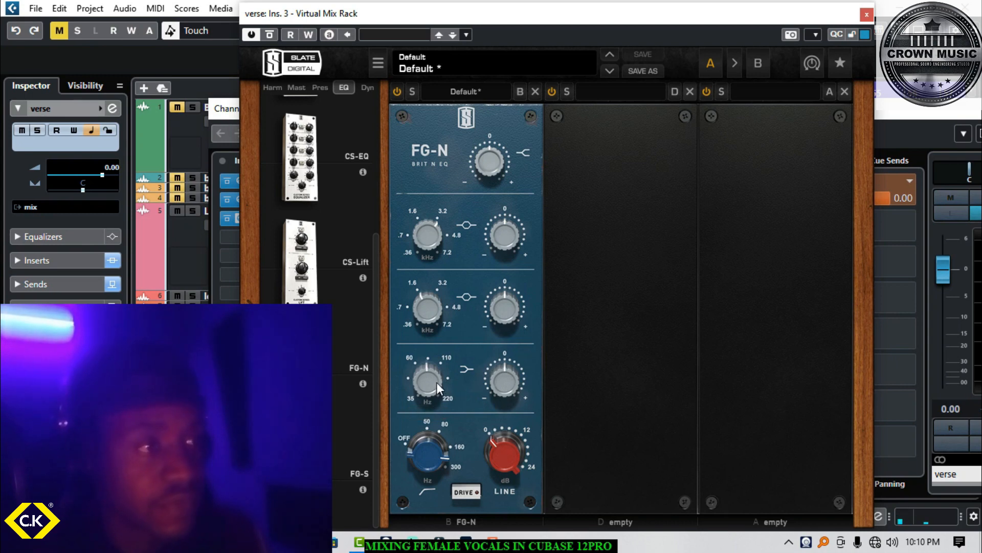
left_click_drag(431, 385, 430, 342)
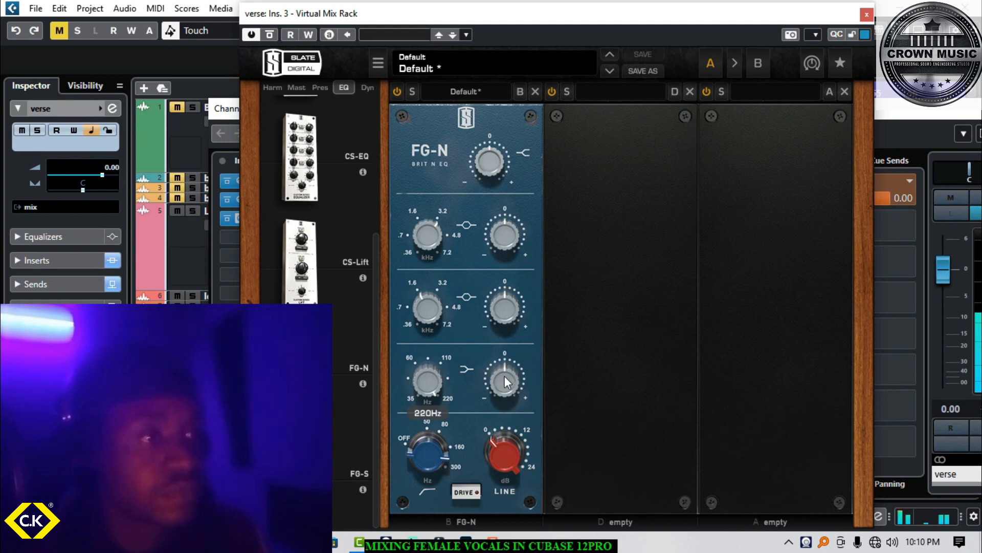
left_click_drag(505, 324, 487, 354)
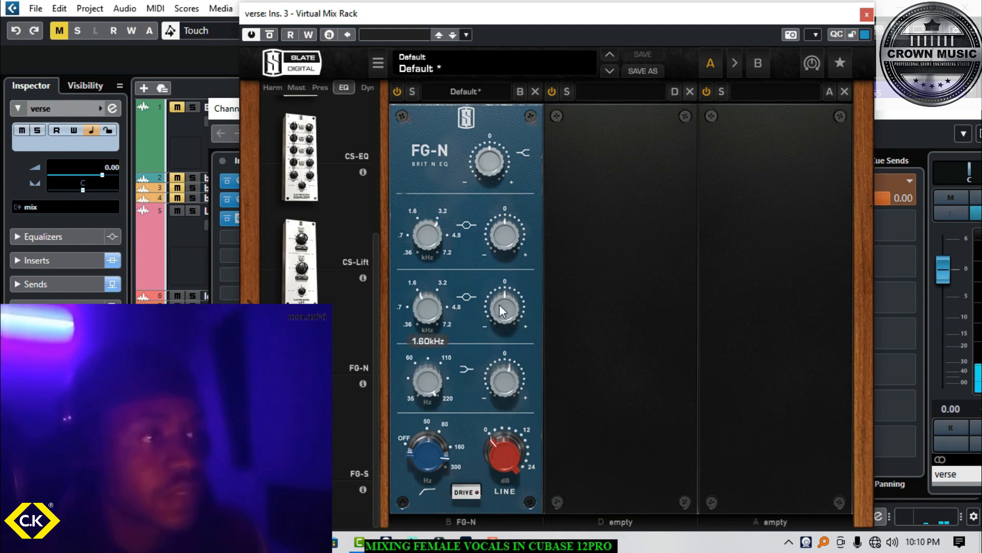
Step: Adjust the gain of the FG-N's lower and upper midrange bands by ear while the vocals play
mouse_move(484, 300)
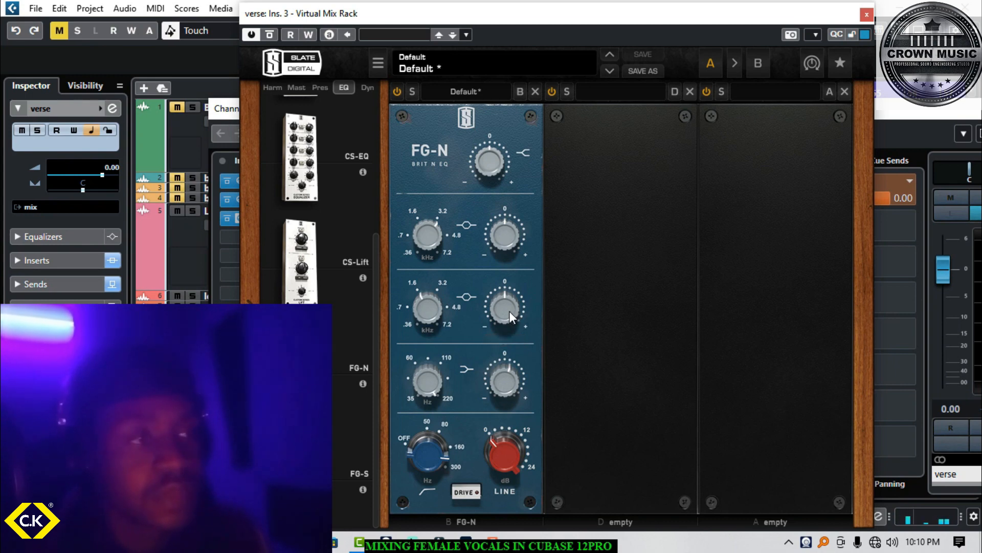
mouse_move(509, 311)
left_mouse_down()
mouse_move(518, 243)
mouse_move(499, 308)
left_mouse_up()
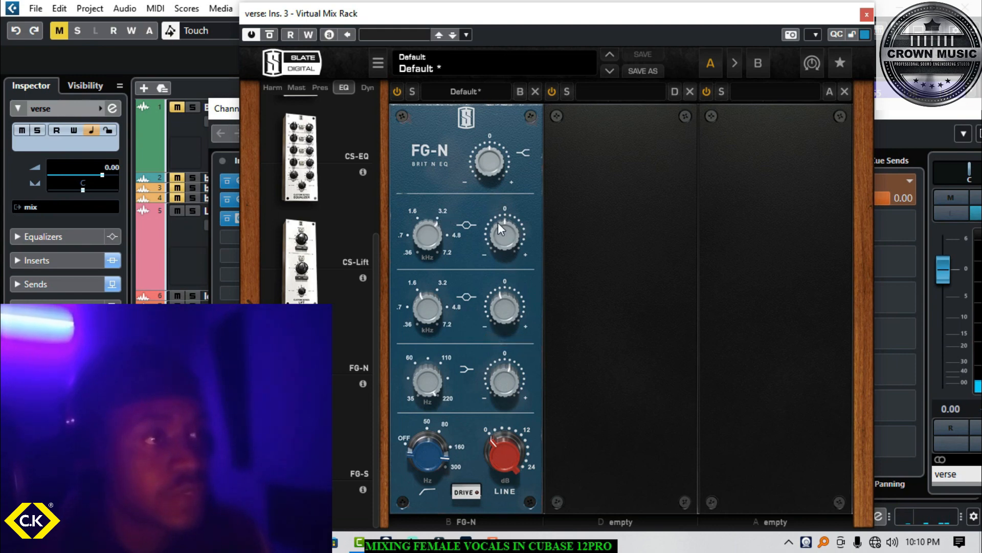
mouse_move(487, 231)
left_click_drag(504, 239, 500, 214)
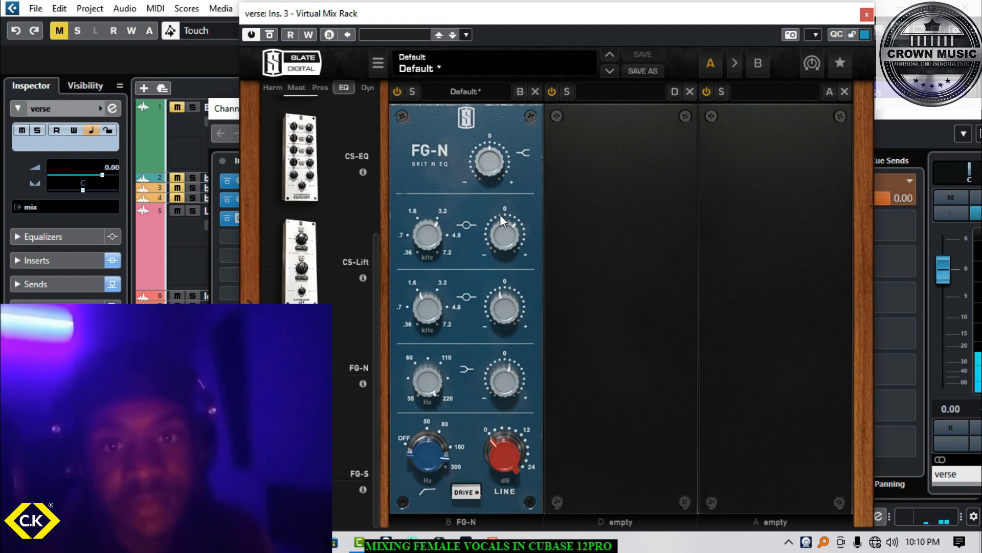
left_click_drag(499, 216, 500, 259)
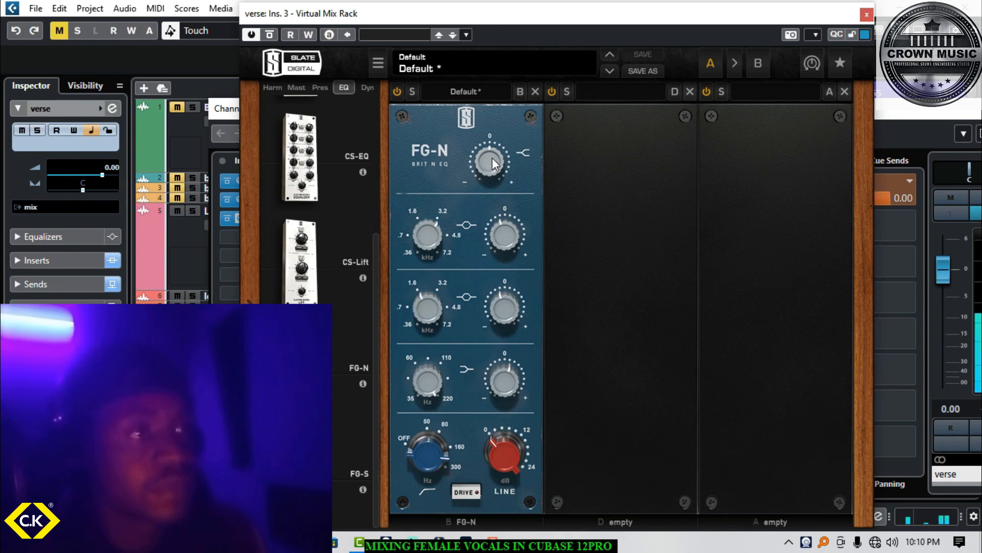
Step: Adjust the FG-N's high band gain by ear and compare the vocal with Virtual Mix Rack bypassed and active
left_click_drag(493, 159, 499, 153)
mouse_move(512, 20)
left_mouse_down()
mouse_move(505, 1)
mouse_move(506, 19)
left_mouse_up()
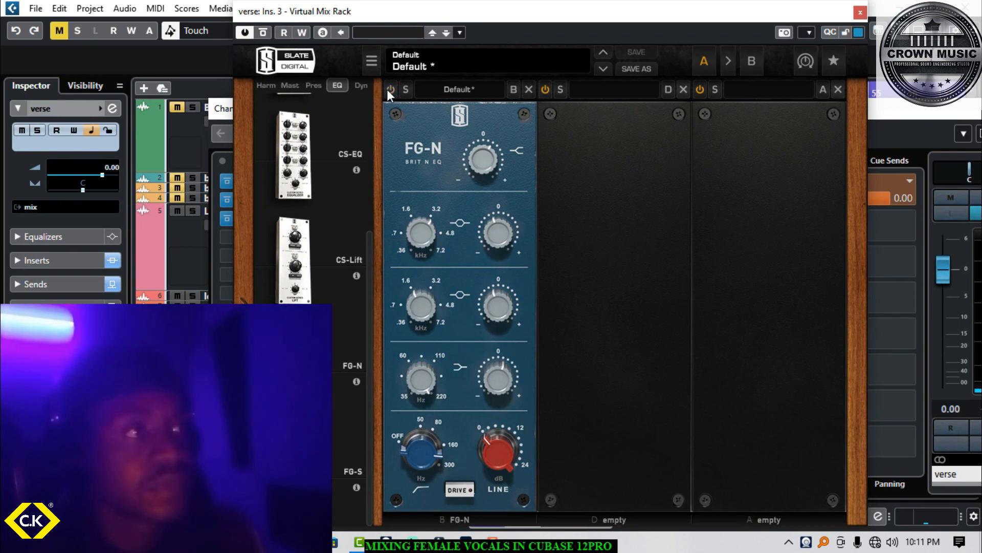
left_click(263, 31)
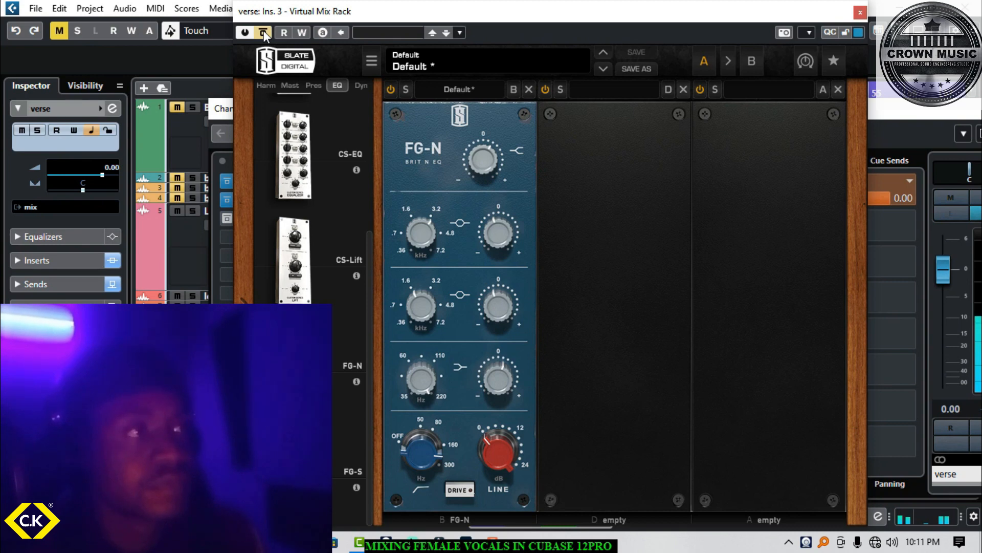
left_click(263, 32)
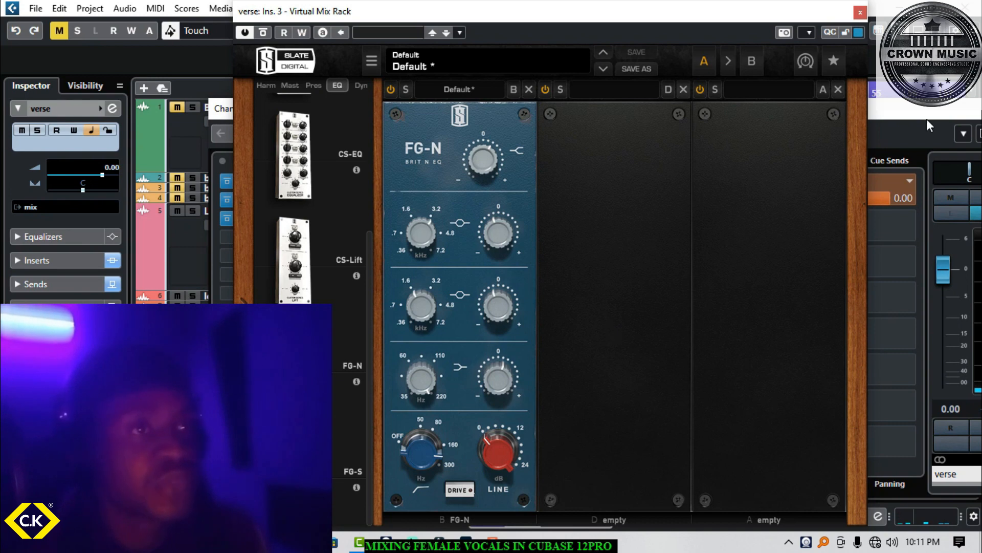
Step: Close the verse channel settings and mute the Lead-03 event at bar 48 on the Lead track
left_click_drag(928, 108, 787, 116)
left_click(865, 118)
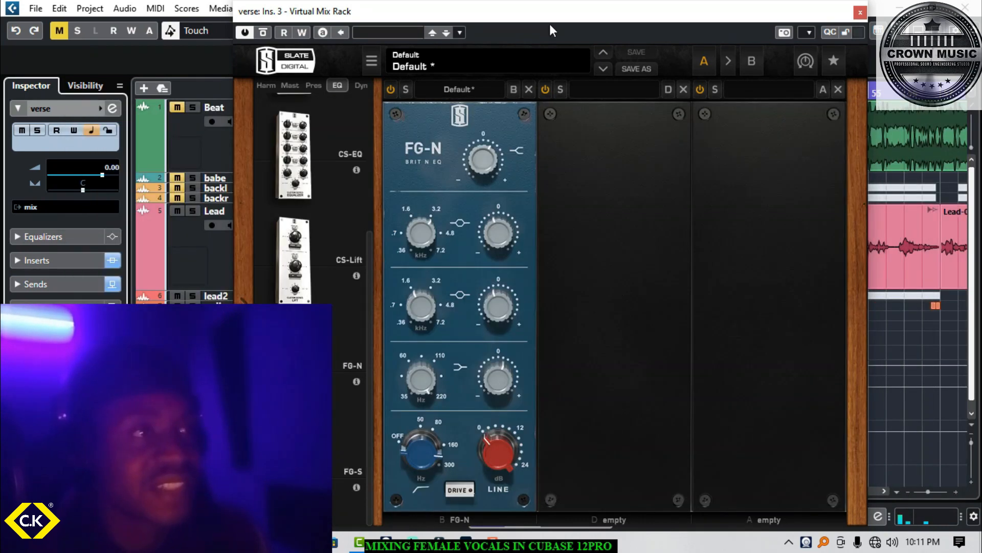
left_click_drag(549, 15, 745, 16)
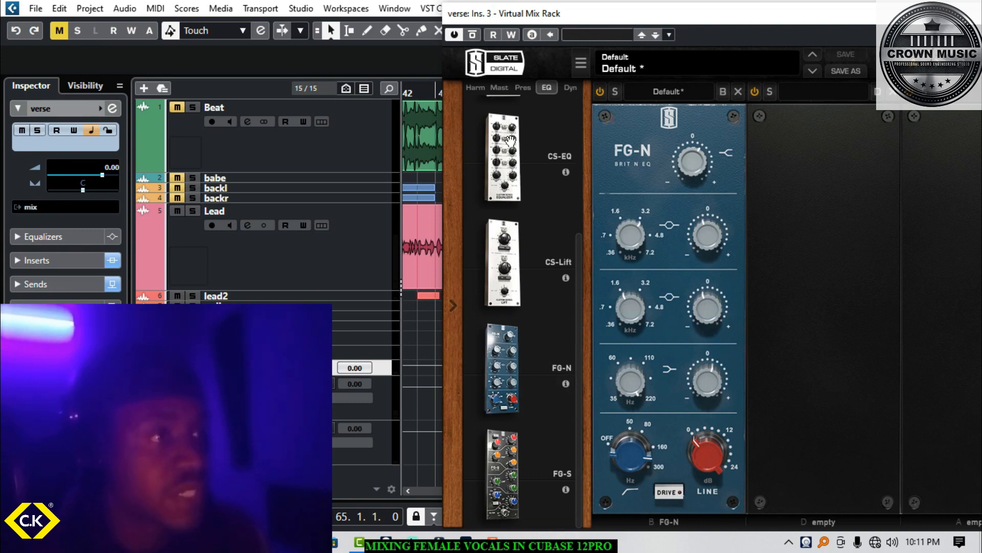
left_click_drag(736, 18, 573, 341)
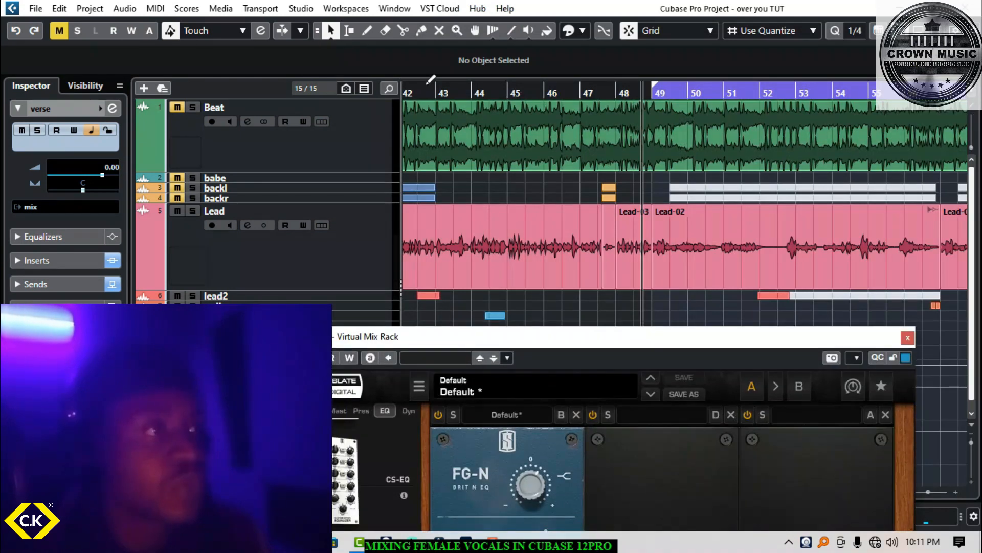
left_click(439, 30)
left_click(636, 269)
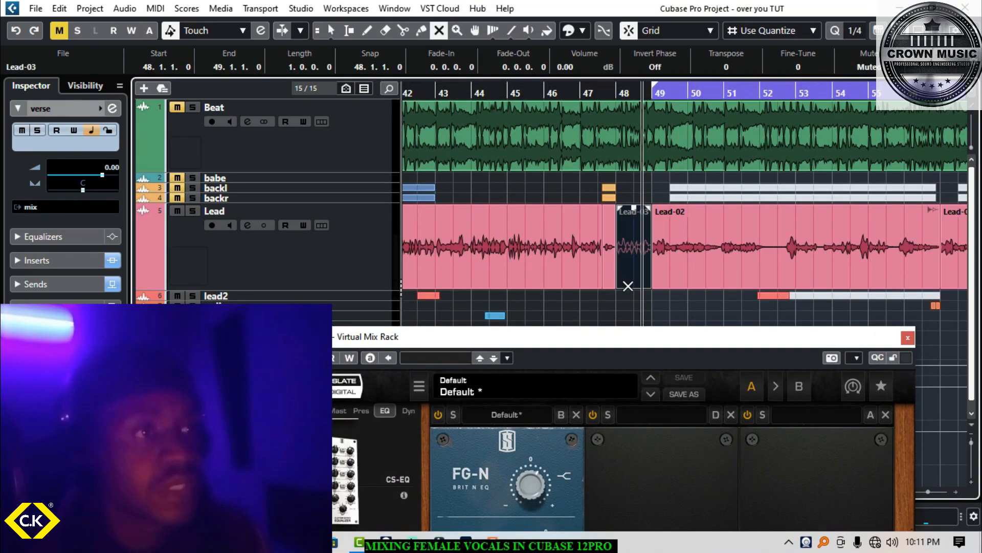
left_click(331, 30)
Step: Unmute the Beat track, listen to it together with the lead vocal, and stop playback
left_click_drag(608, 336, 672, 149)
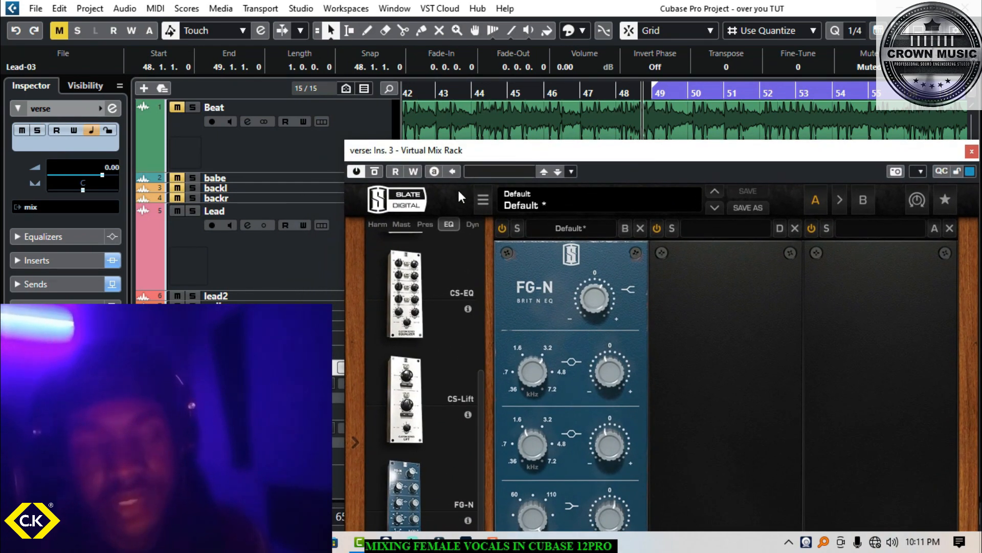
left_click(177, 107)
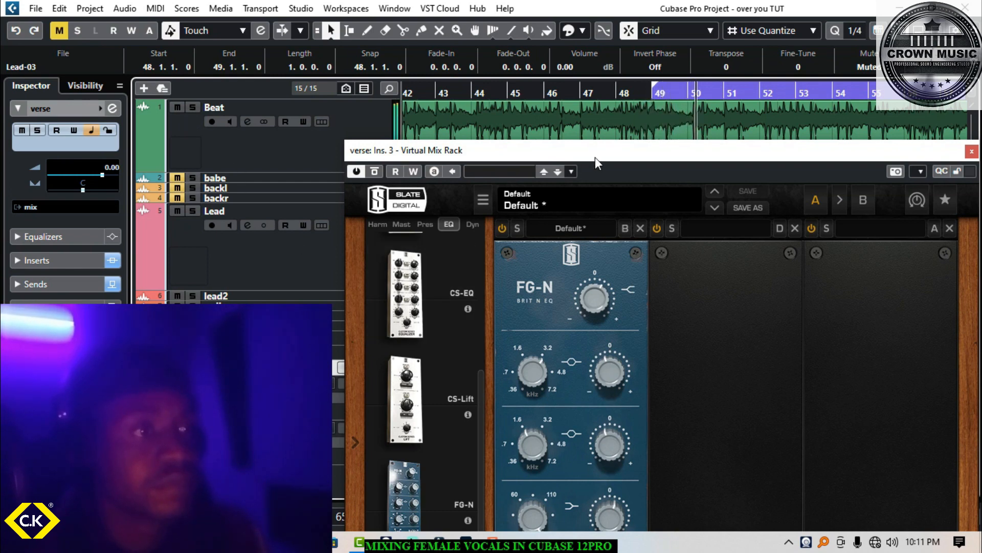
key("space")
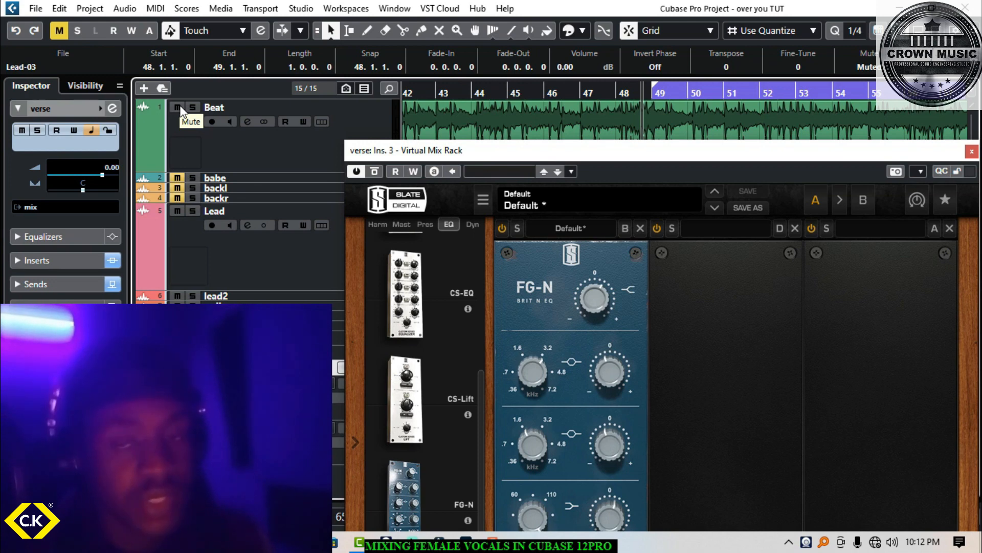
Step: Filter the rack modules to dynamics and load the FG-116 compressor into the second slot
left_click_drag(547, 149, 476, 50)
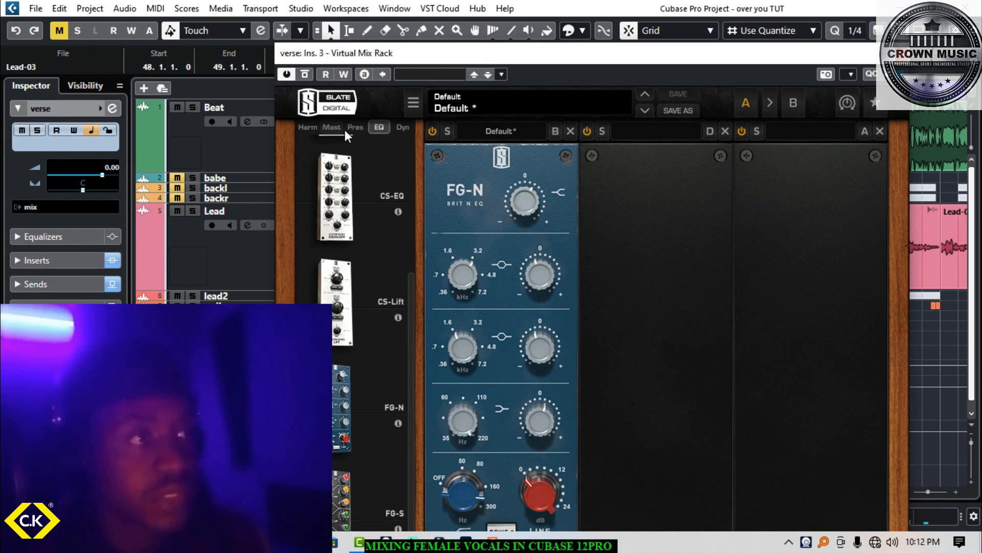
left_click(394, 127)
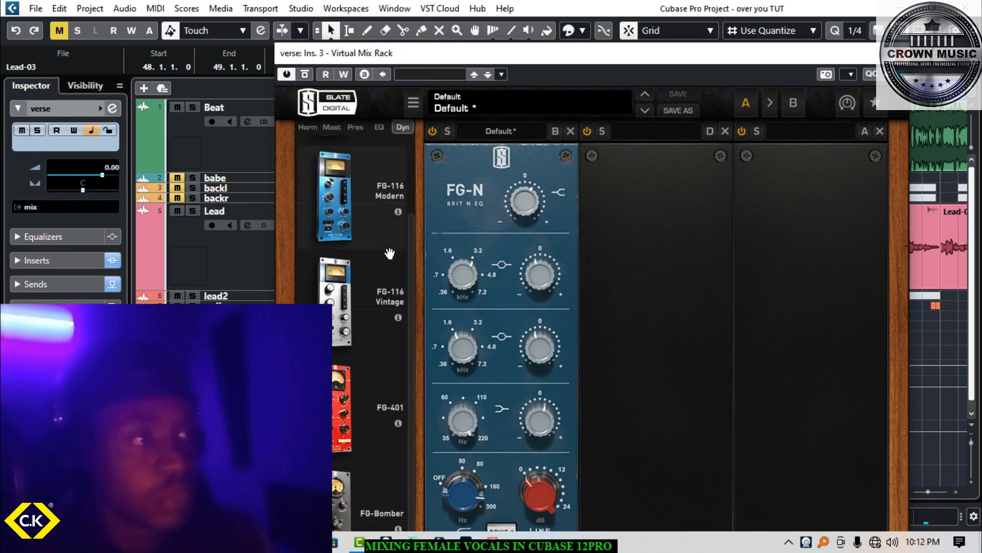
left_click_drag(413, 248, 417, 164)
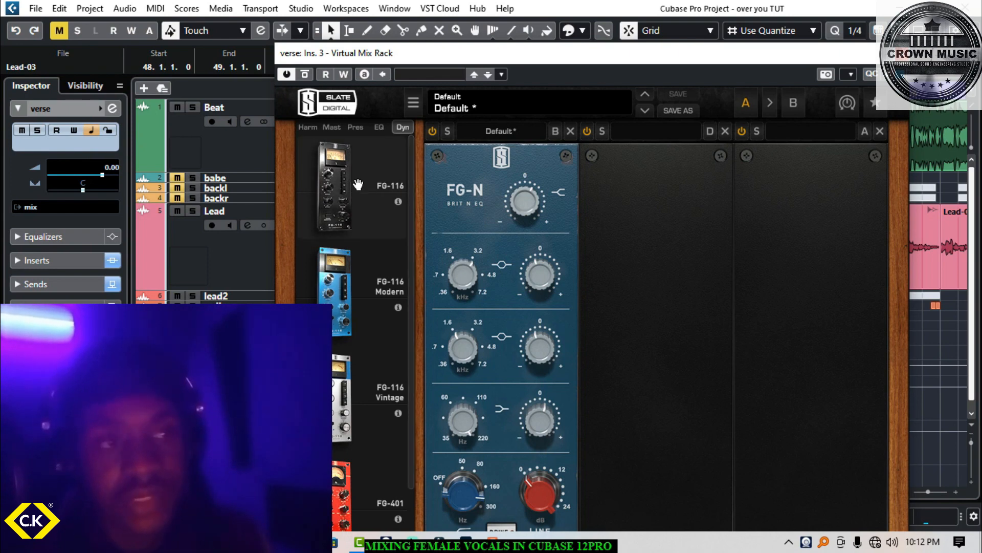
left_click_drag(376, 186, 636, 385)
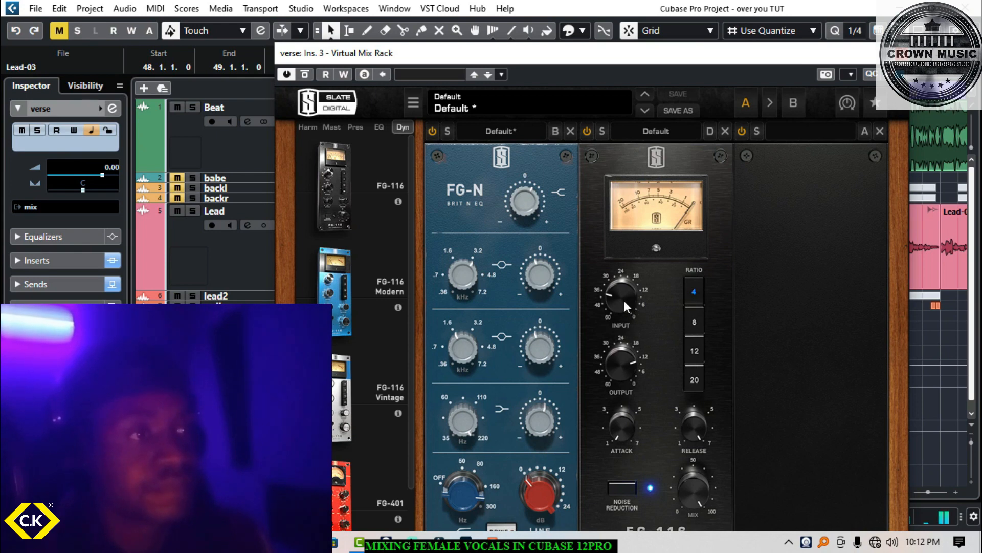
Step: Set the FG-116's input to about -24 dB and adjust its attack
mouse_move(621, 292)
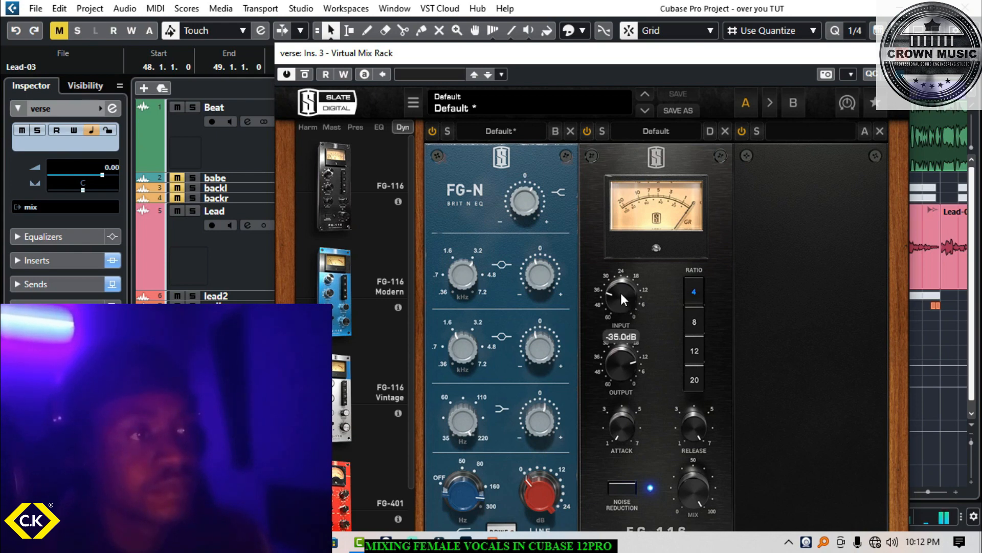
left_click_drag(621, 292, 627, 263)
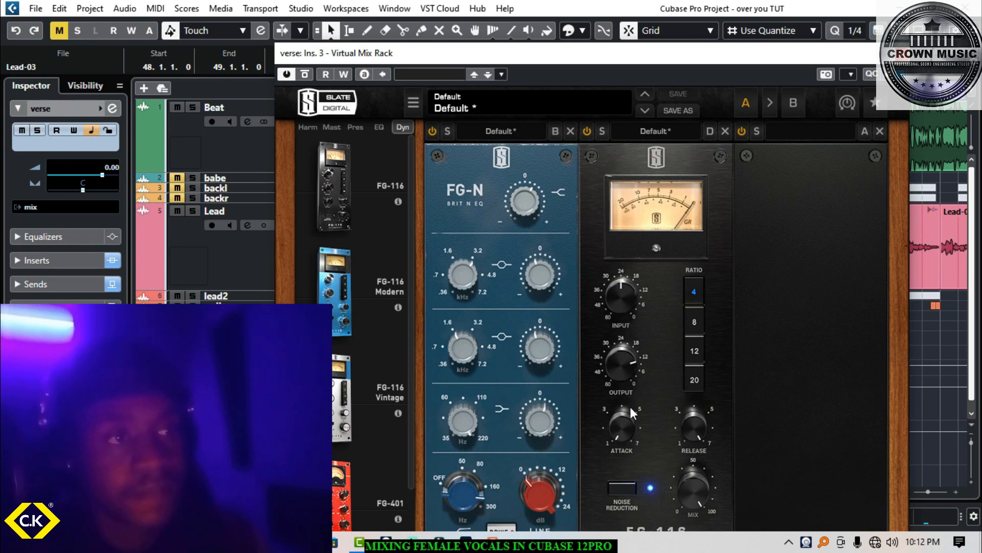
mouse_move(630, 408)
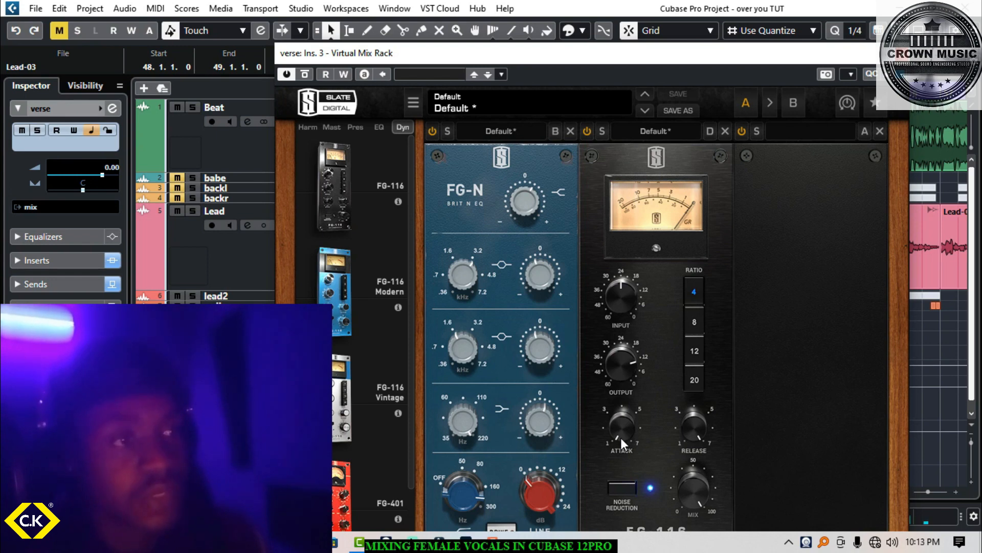
left_click_drag(624, 424, 640, 360)
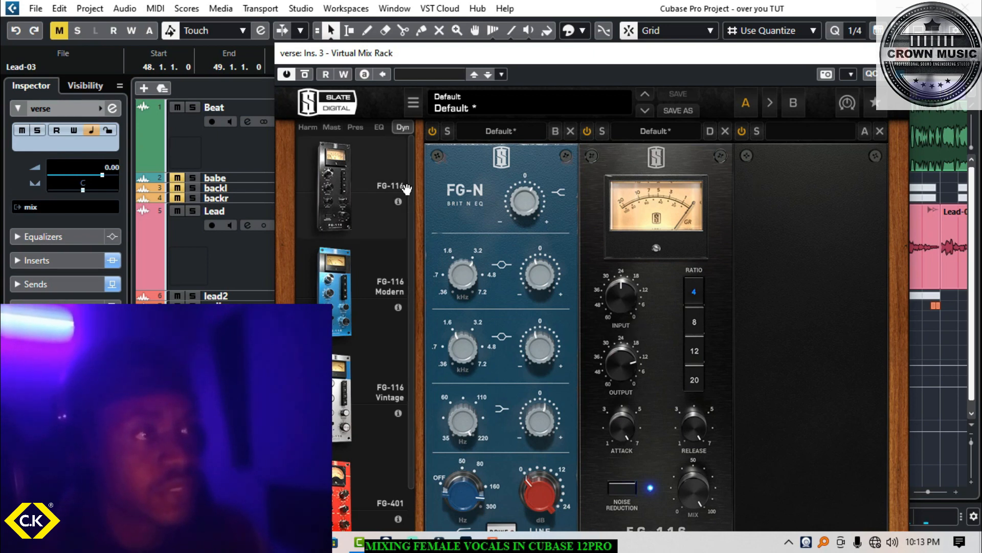
Step: Filter the rack modules to harmonics and load Revival into the third slot
scroll(406, 322, "down", 2)
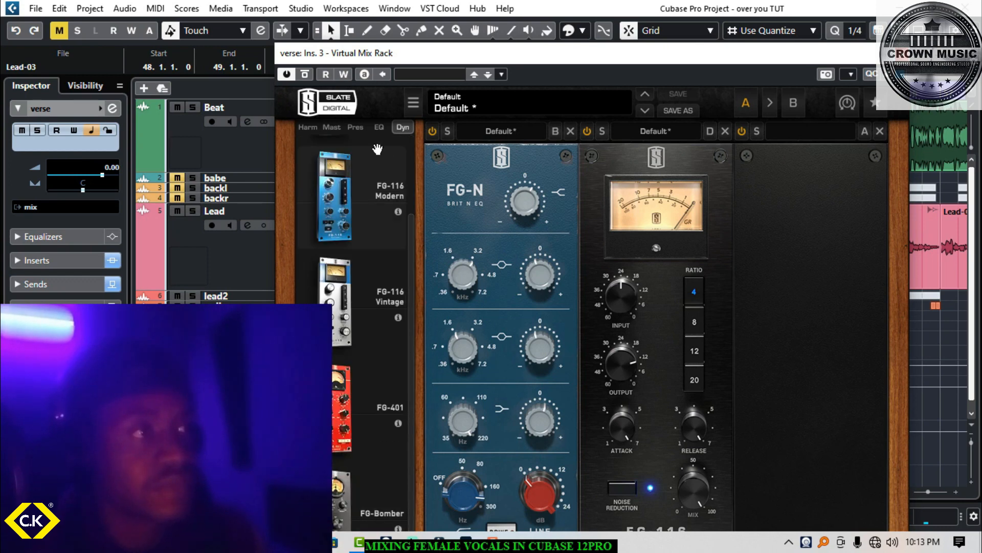
left_click(309, 128)
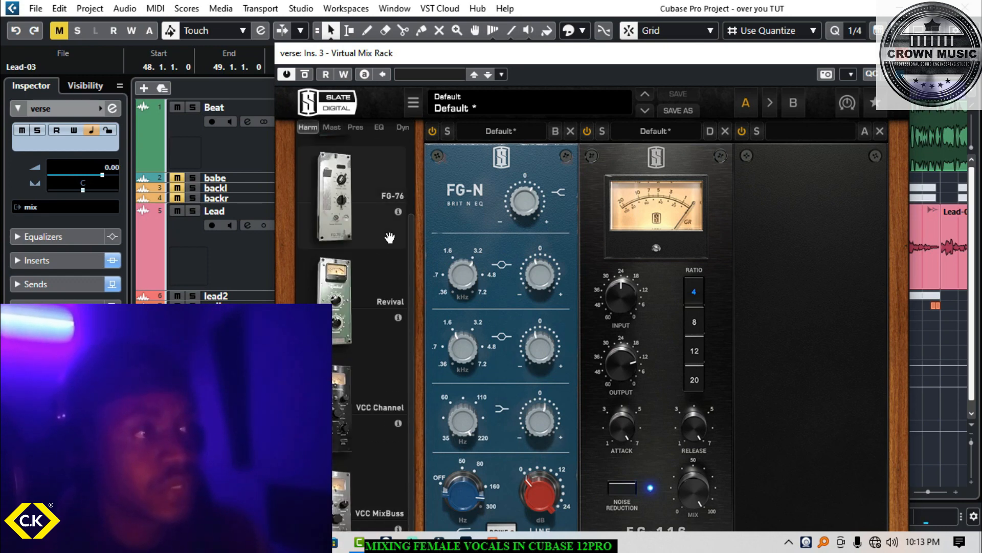
left_click_drag(335, 302, 832, 267)
left_click_drag(723, 60, 640, 21)
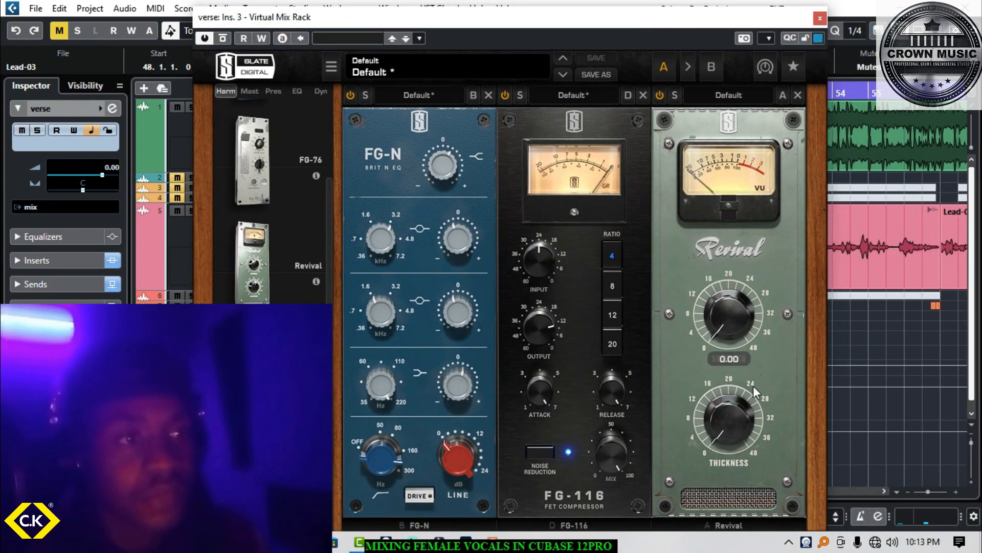
Step: Set Revival's thickness to 12.0 and shimmer to about 12 during playback, and close the Virtual Mix Rack window
mouse_move(729, 433)
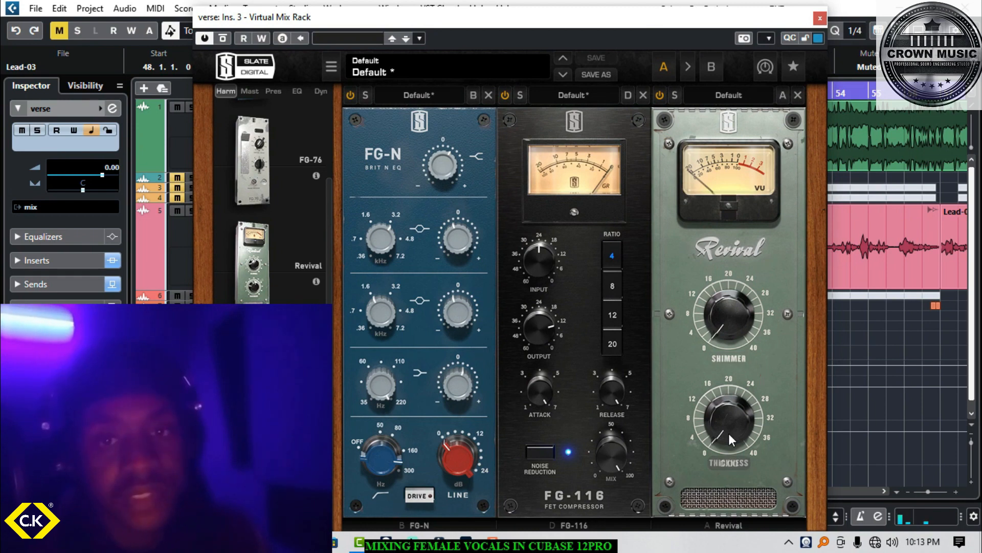
left_click_drag(734, 432, 741, 382)
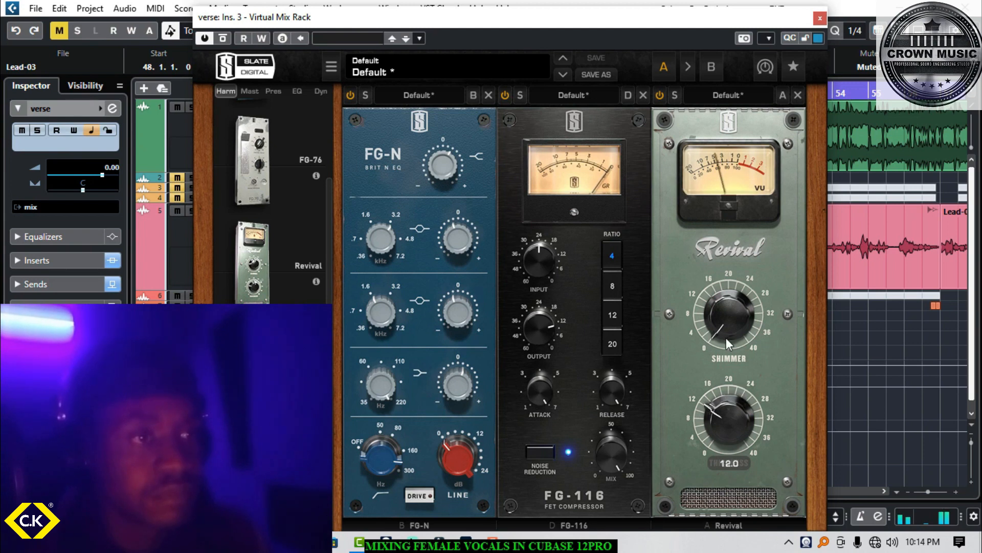
left_click_drag(726, 330, 734, 279)
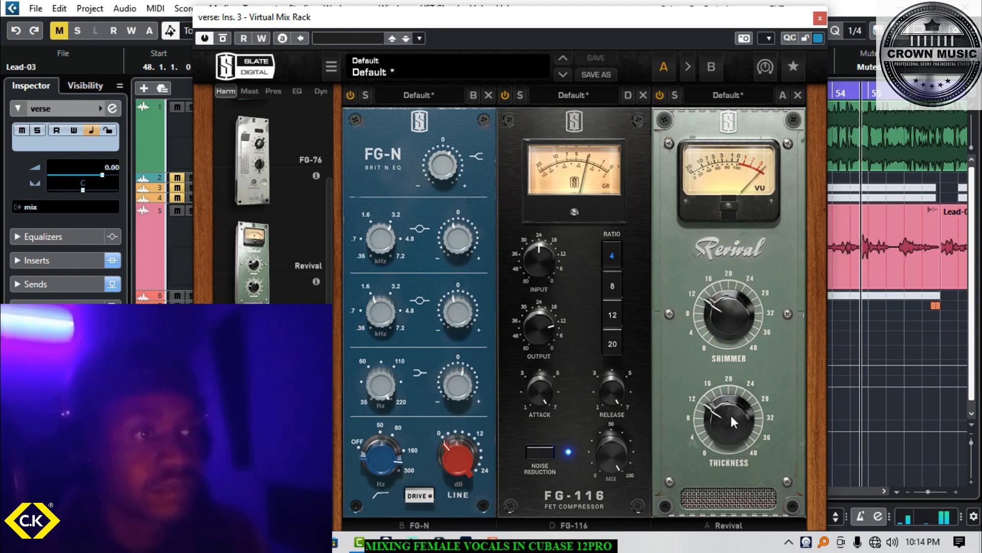
left_click(820, 19)
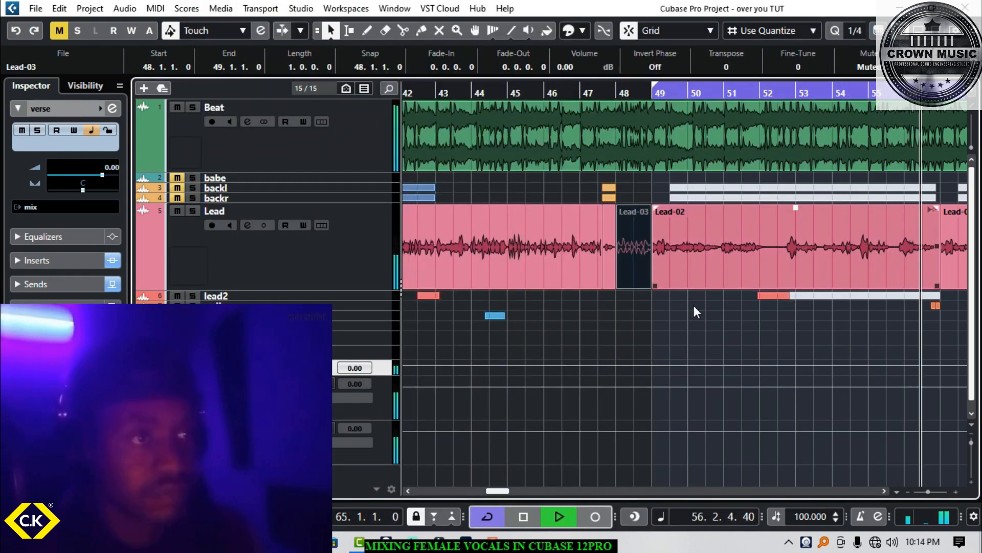
Step: Stop playback and mute the Beat track
left_click(482, 277)
key("space")
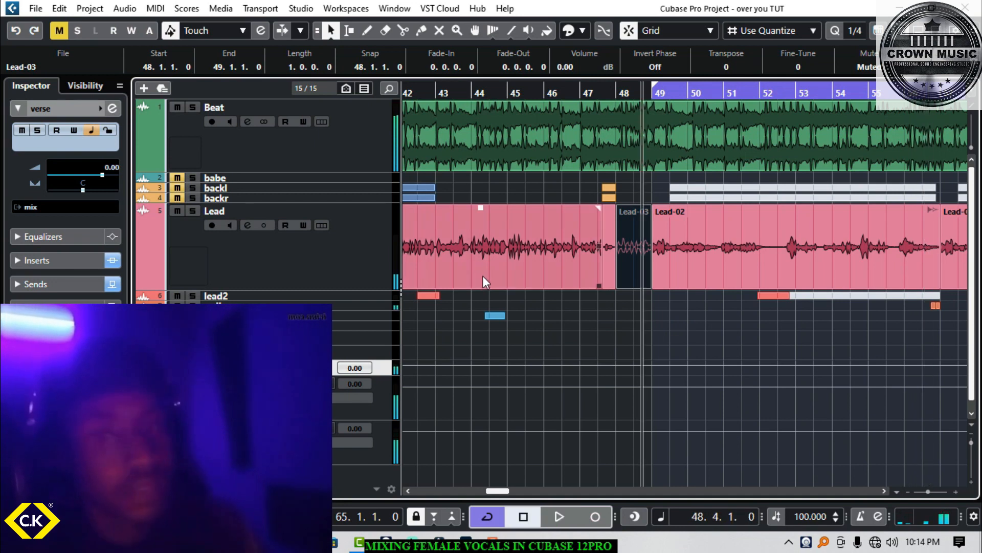
left_click(427, 302)
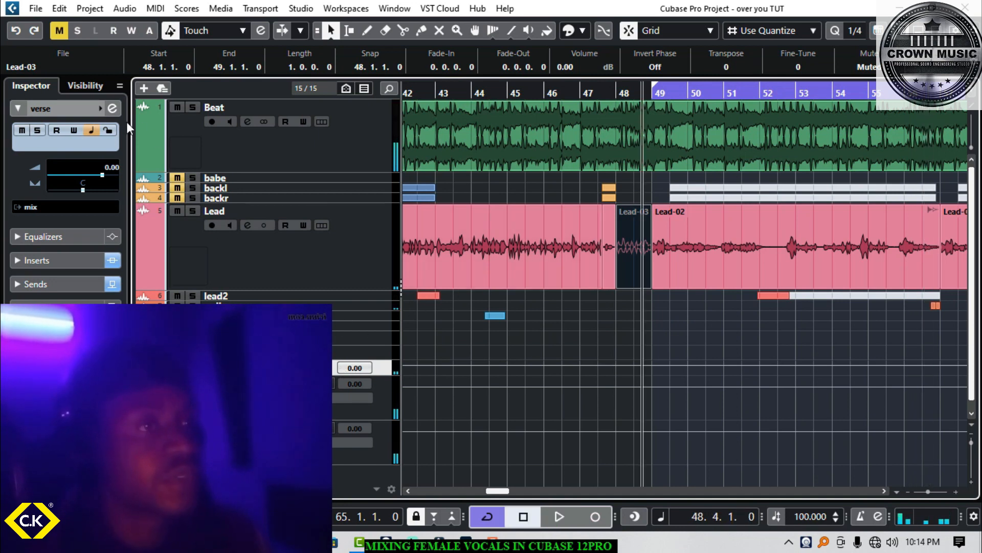
left_click(177, 107)
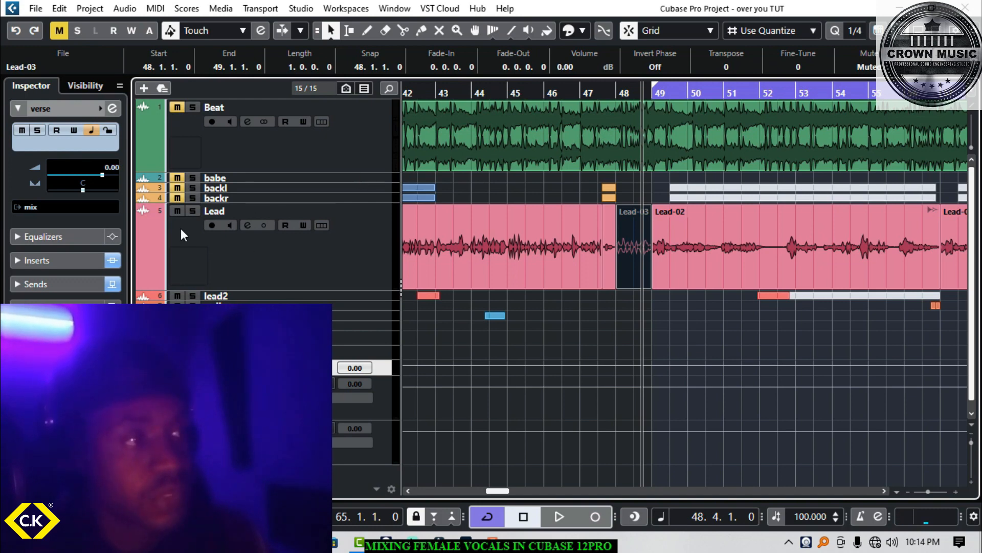
Step: Open the verse group's channel settings and bring up the effect chooser for its seventh insert slot
left_click(112, 107)
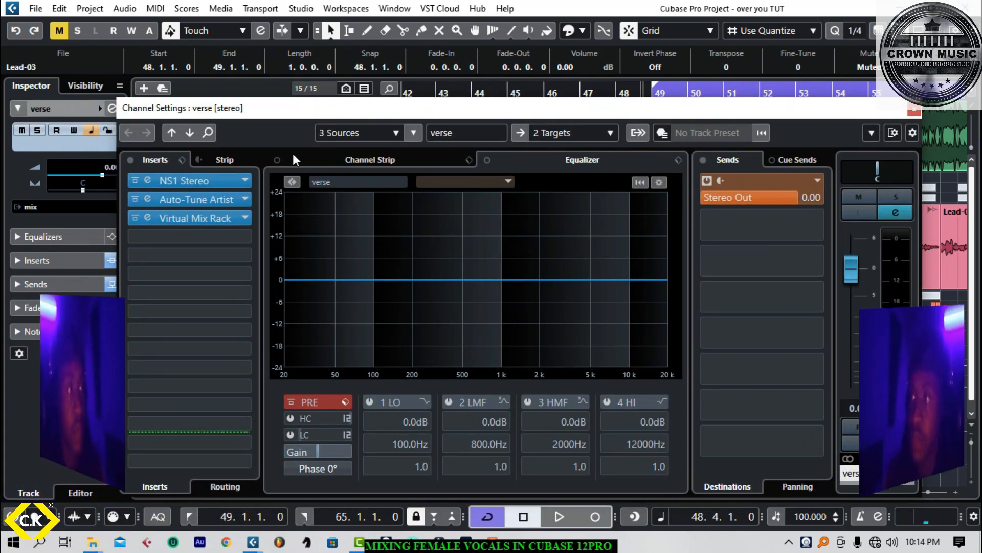
left_click(243, 292)
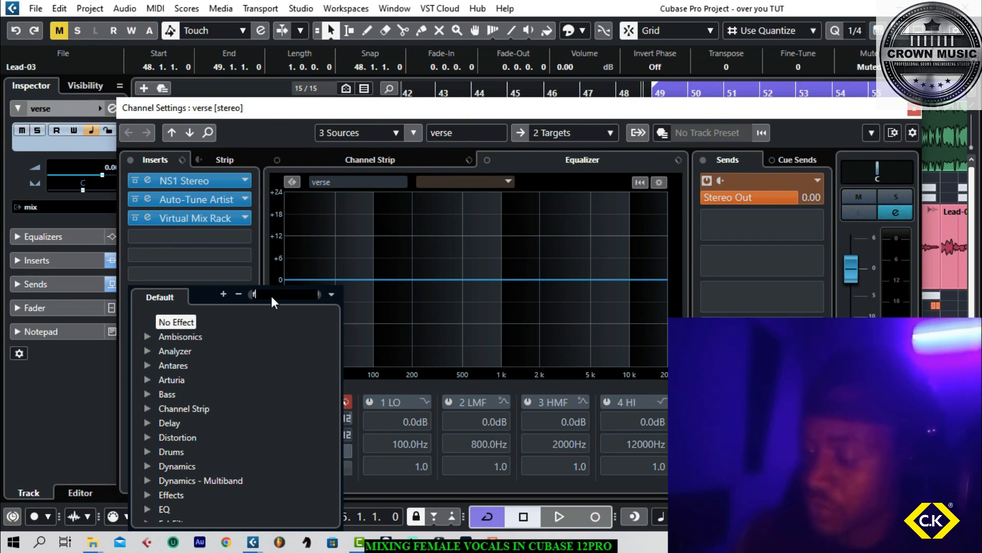
type("fab")
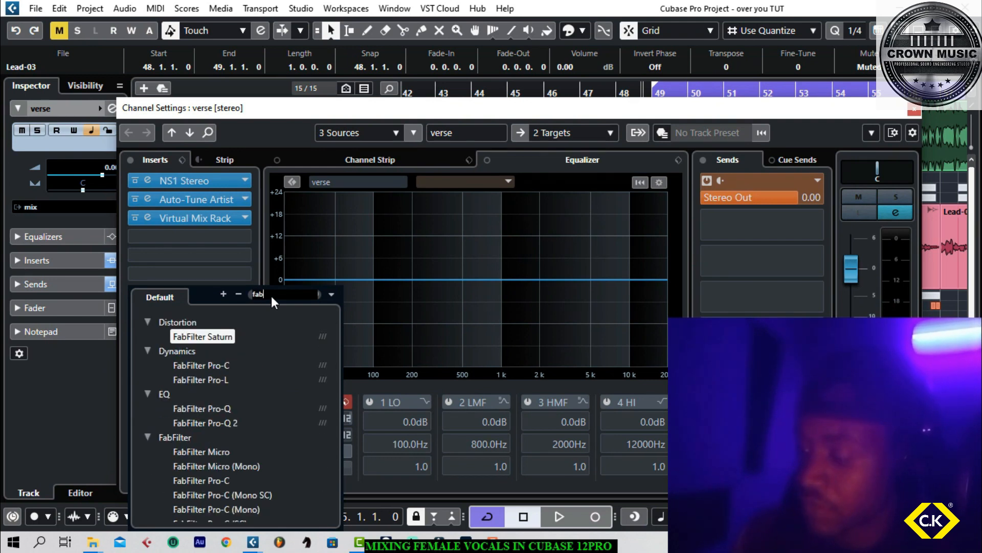
type("fi")
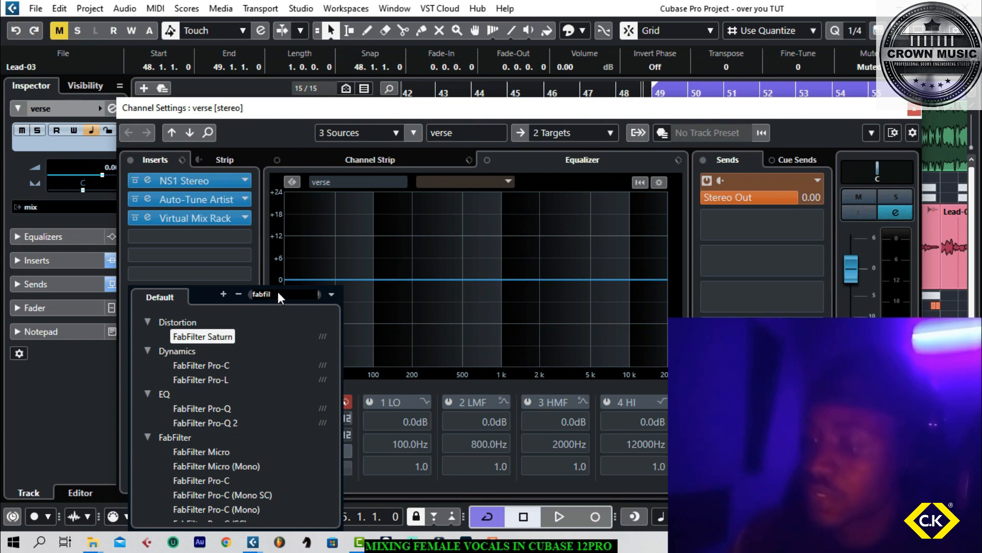
type("l")
key("BackSpace")
key("BackSpace")
key("BackSpace")
key("BackSpace")
key("BackSpace")
key("BackSpace")
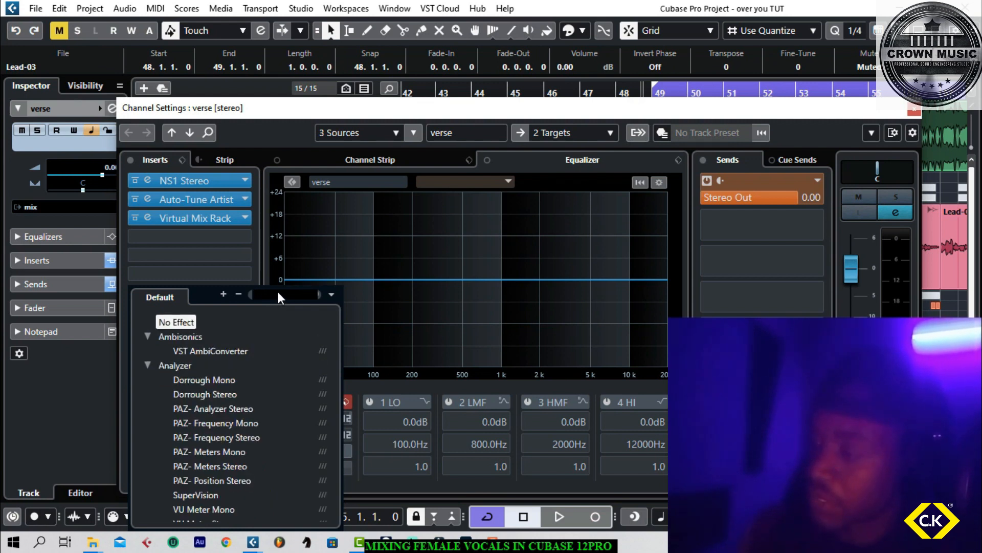
Step: Search the effects for "dee" and load DeEsser into the seventh insert slot
type("dee")
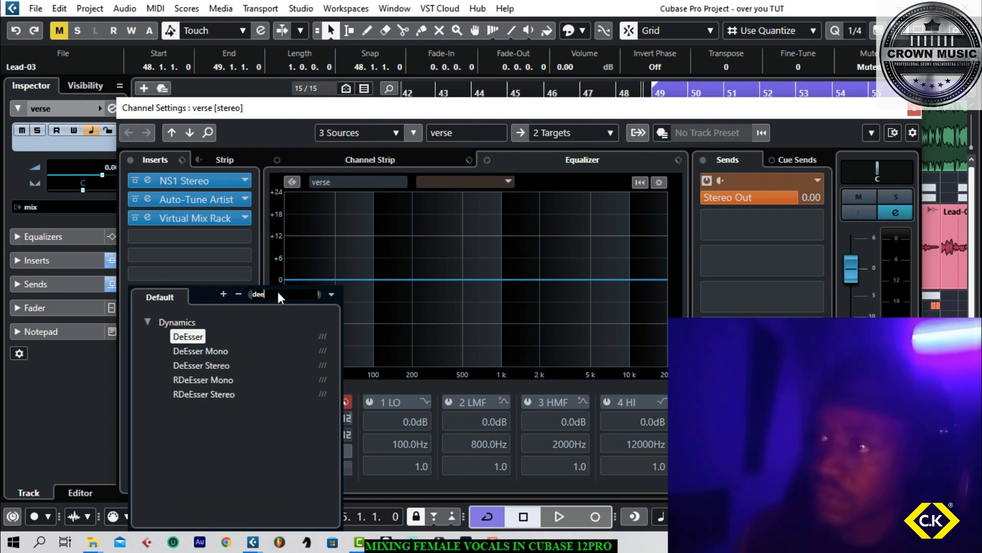
left_click(180, 336)
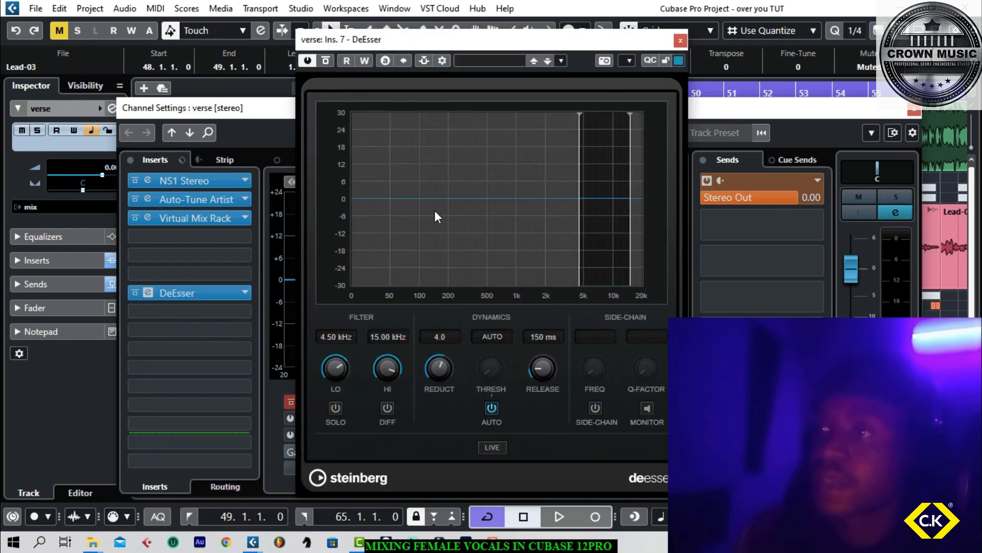
Step: Set DeEsser's reduction to 10.0, compare it bypassed and active during playback, and close its window
left_click_drag(437, 370, 471, 189)
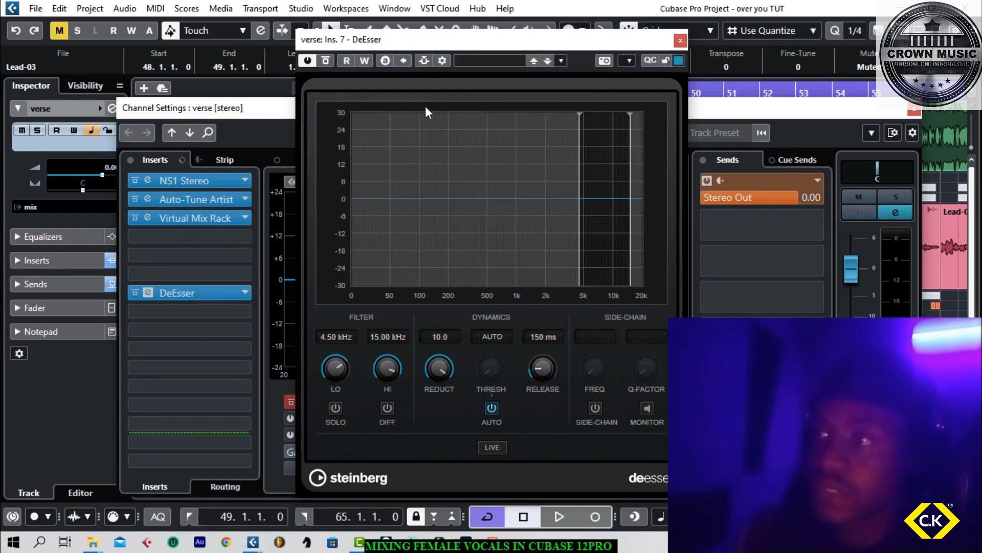
left_click(326, 64)
key("space")
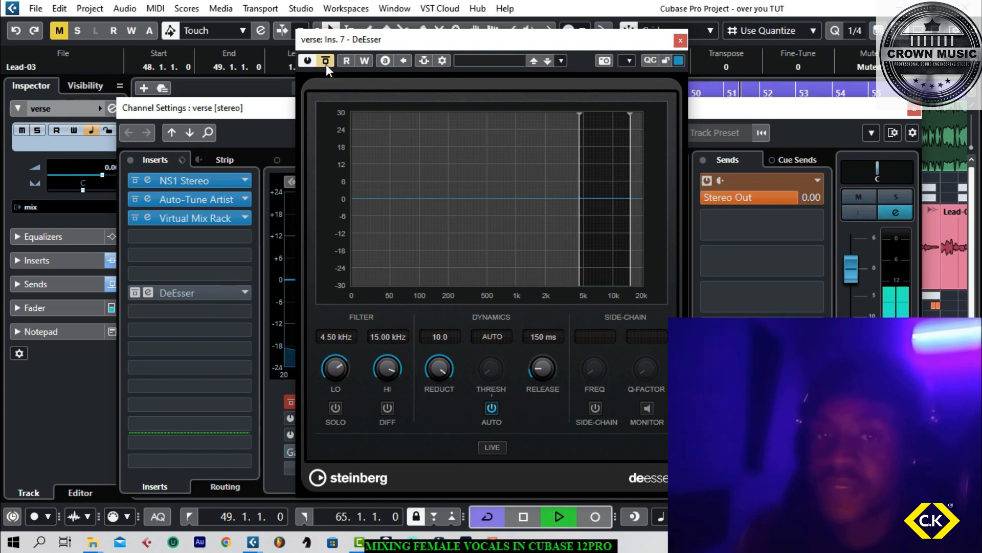
left_click(326, 64)
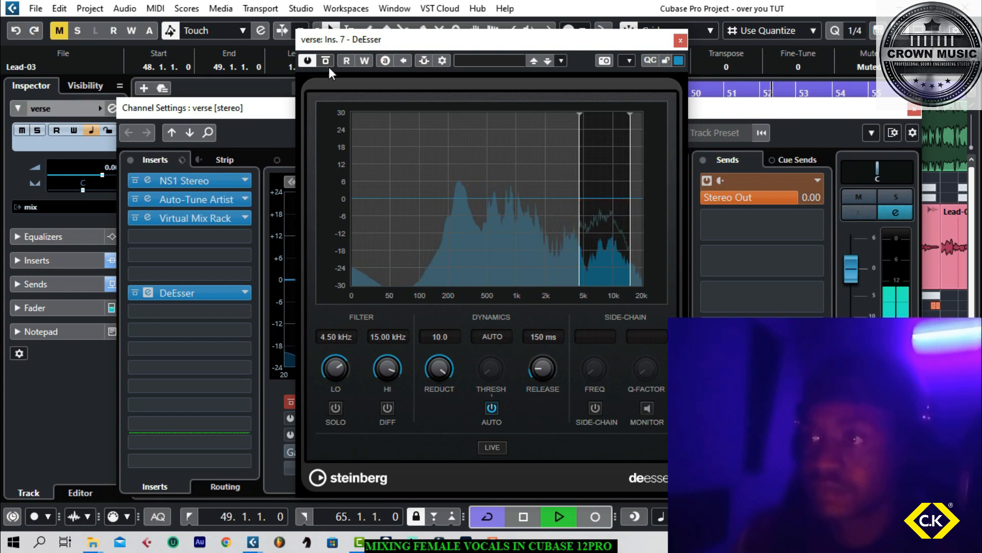
left_click(680, 41)
key("space")
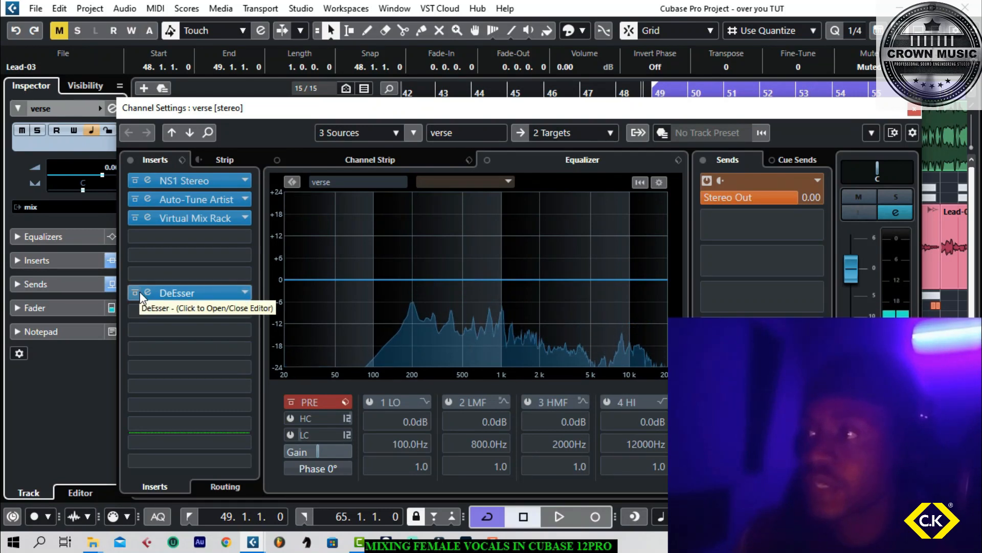
Step: Bypass DeEsser, search the effects for "fab" and load FabFilter Pro-DS into the verse group's eighth insert slot
left_click(244, 306)
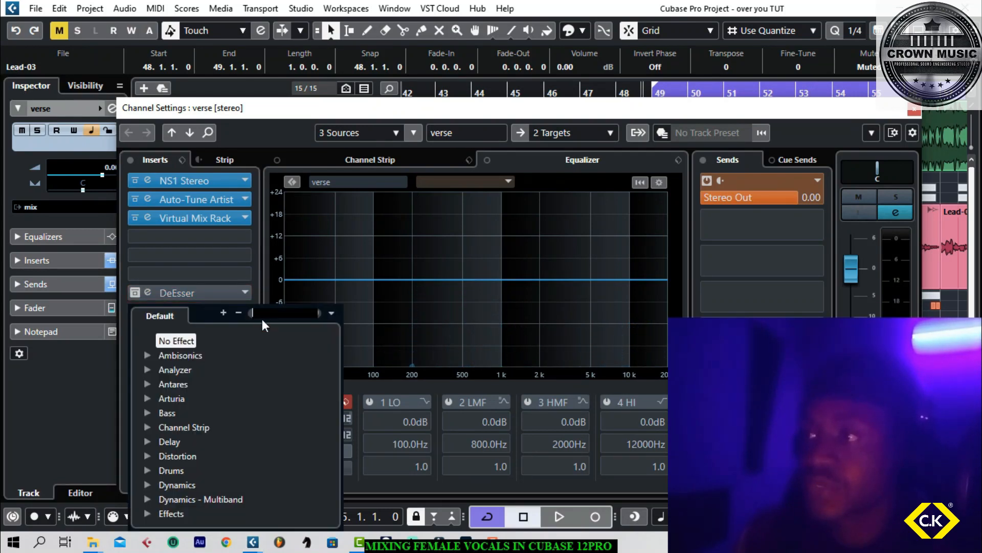
type("fab")
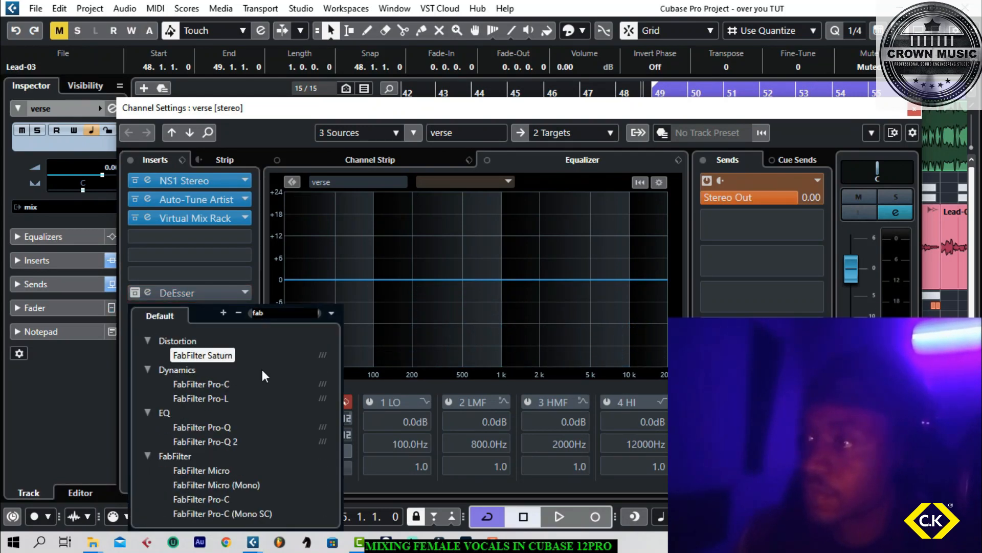
scroll(264, 394, "down", 3)
scroll(264, 389, "down", 2)
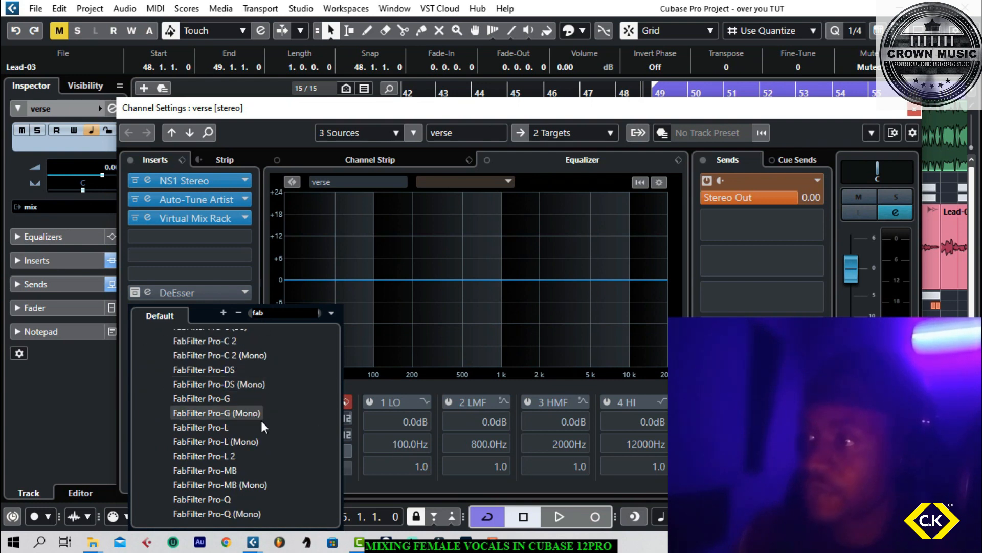
left_click(249, 370)
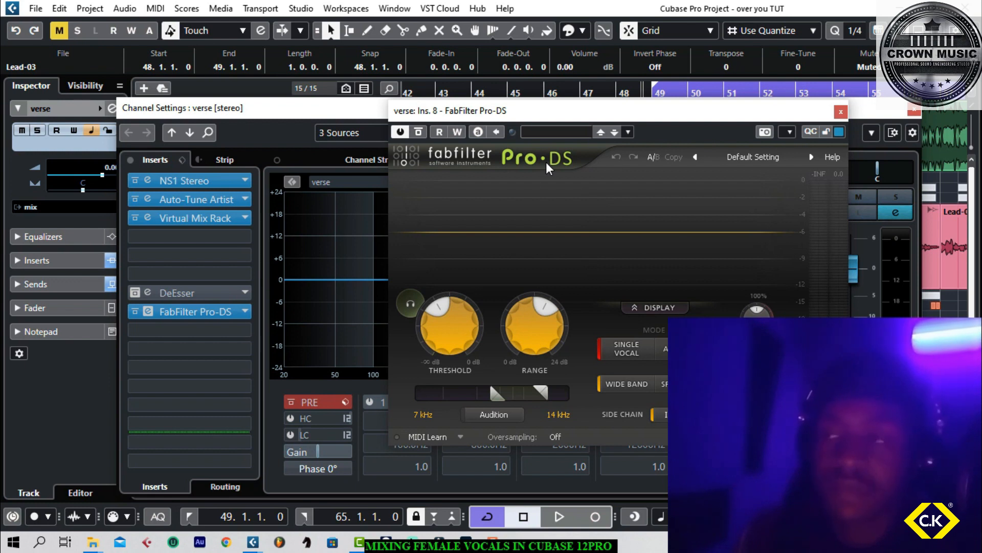
Step: Play back the vocals and lower the FabFilter Pro-DS threshold slightly
key("space")
mouse_move(452, 324)
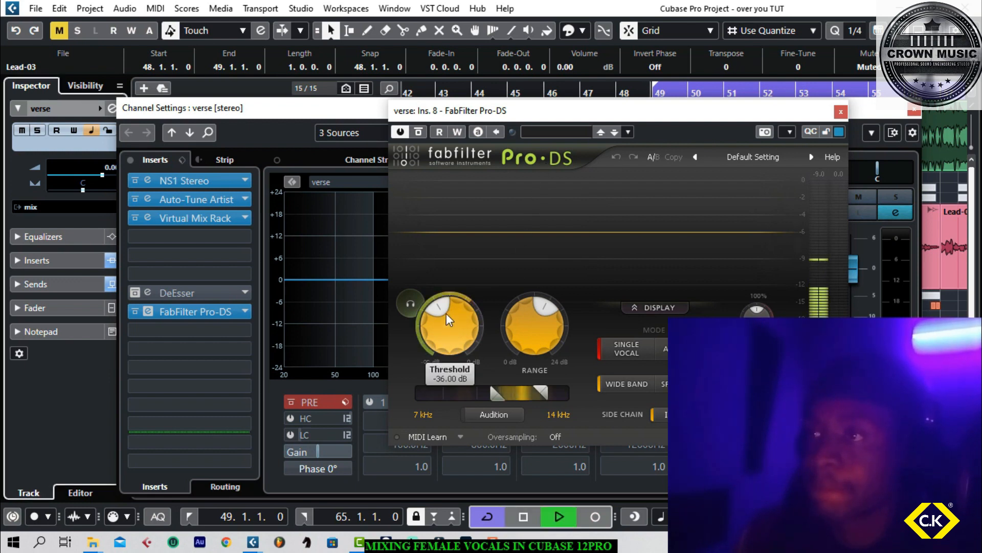
left_click_drag(442, 318, 434, 337)
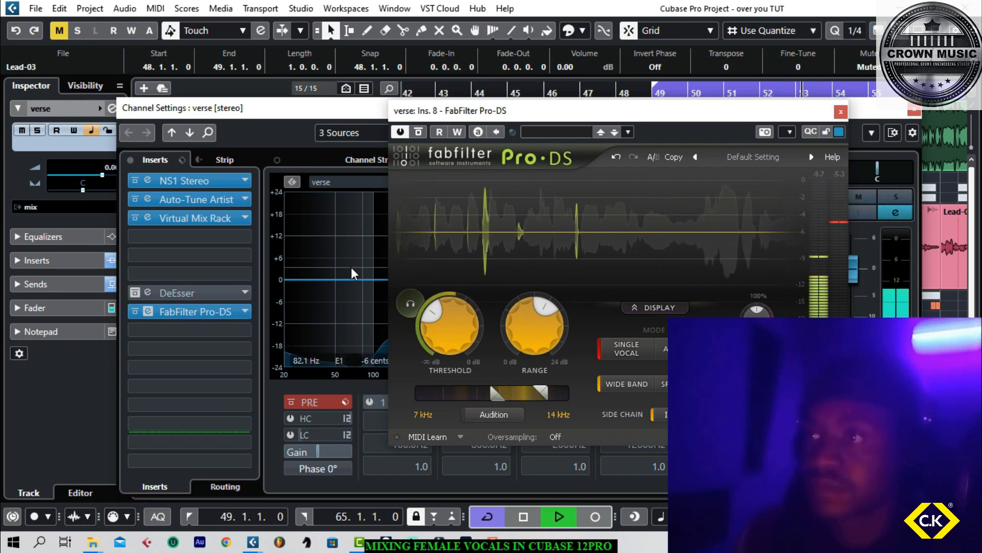
Step: Remove DeEsser from the verse group's inserts and move FabFilter Pro-DS up to the sixth slot
left_click_drag(217, 292, 276, 147)
left_click(459, 306)
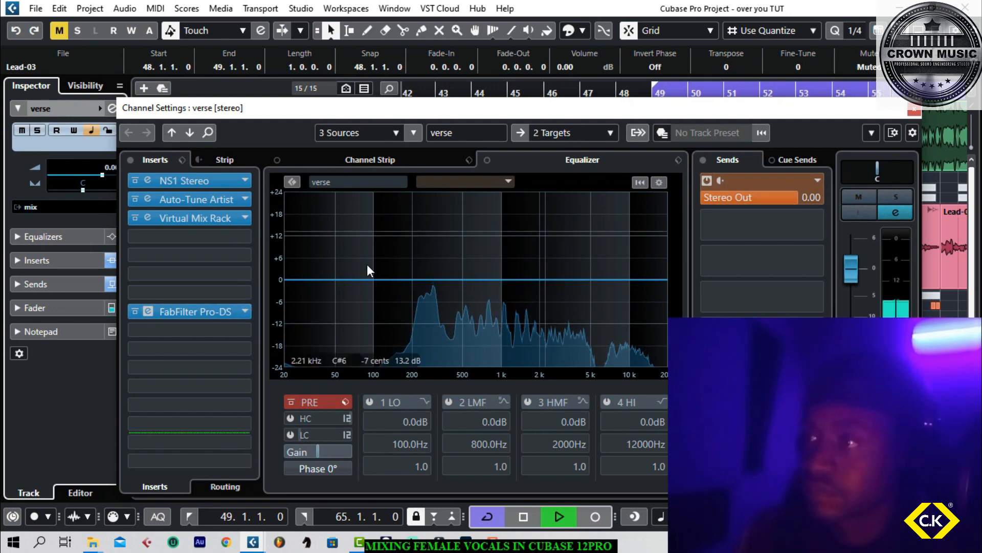
left_click_drag(233, 313, 236, 276)
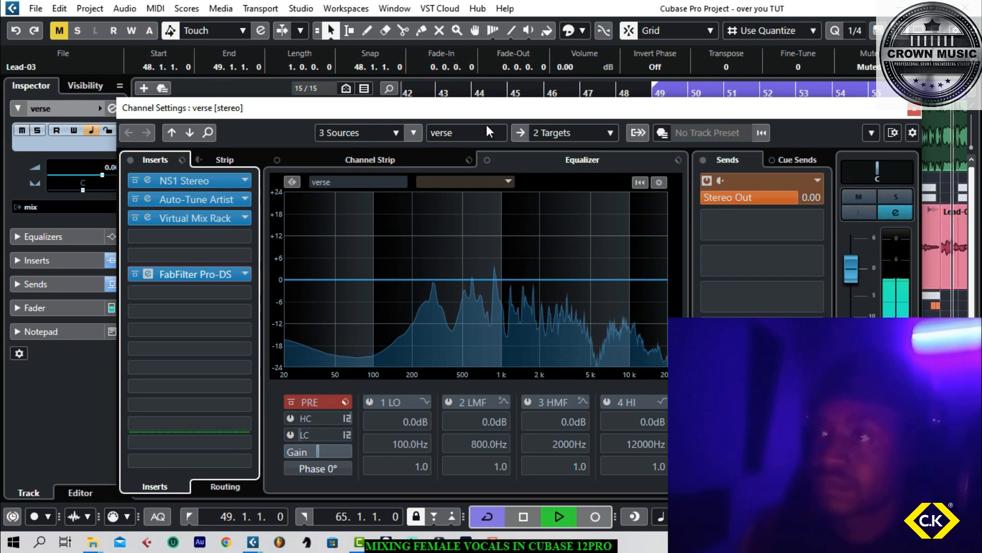
Step: Show the mix group's channel settings clear of the track list and audition the vocals with the Beat track unmuted
left_click_drag(487, 117, 567, 90)
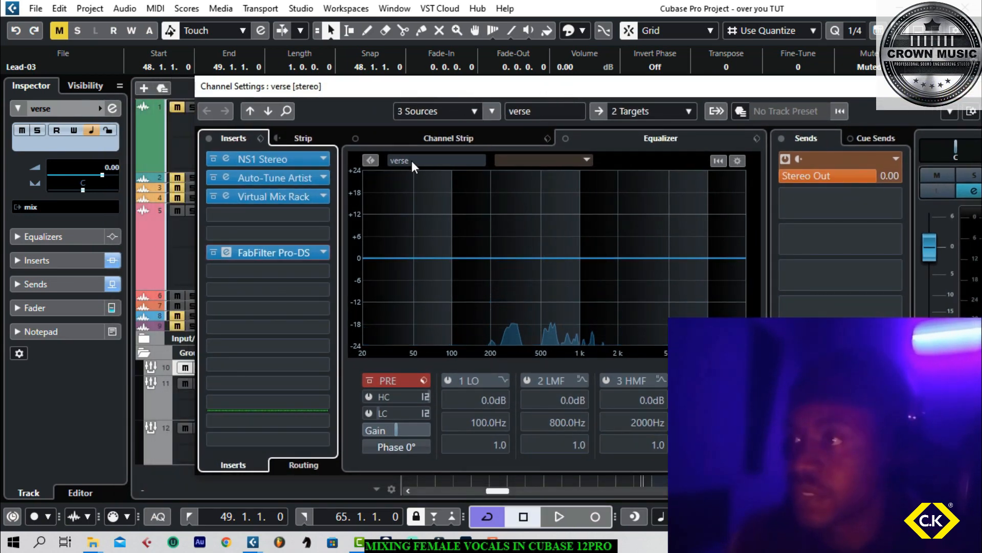
left_click_drag(869, 92, 740, 110)
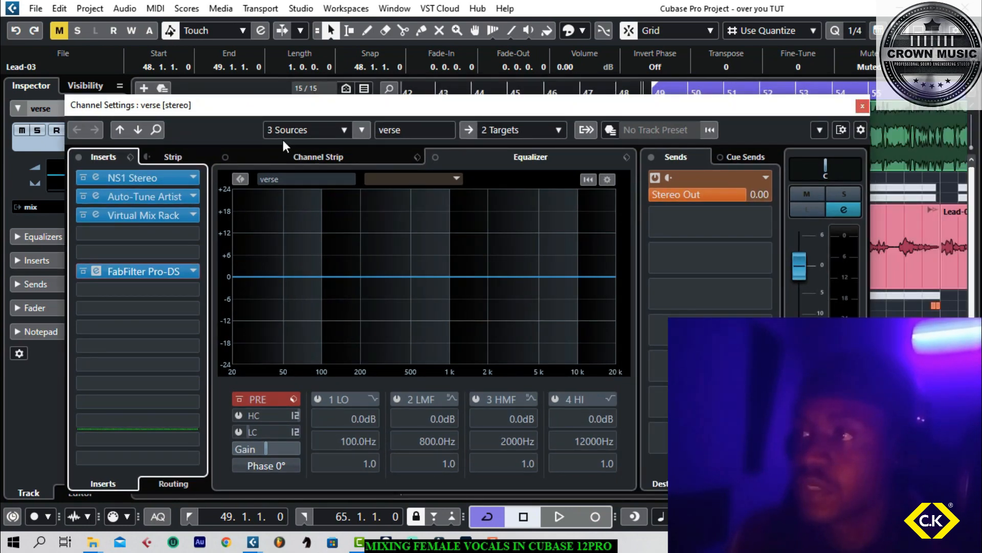
left_click_drag(300, 102, 521, 52)
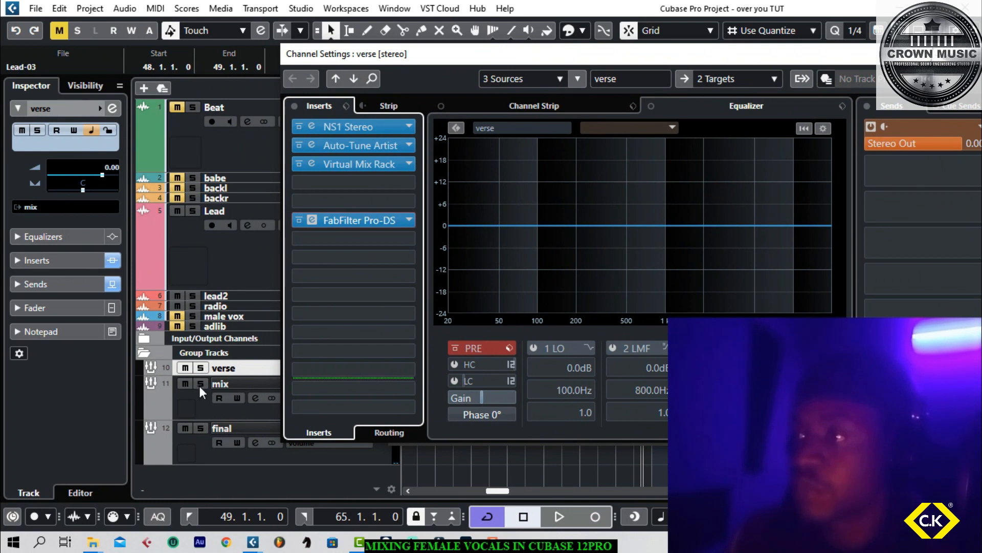
left_click(191, 405)
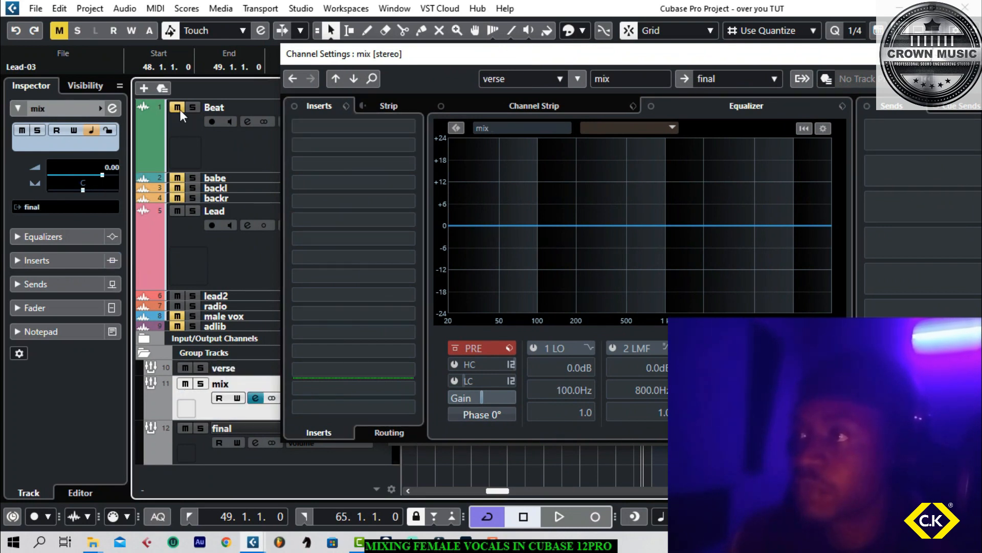
key("space")
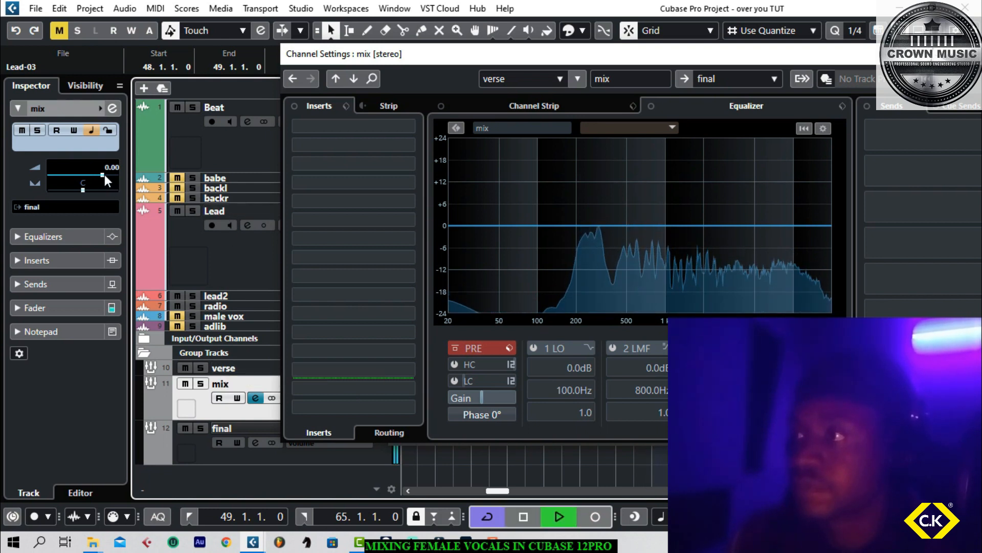
key("space")
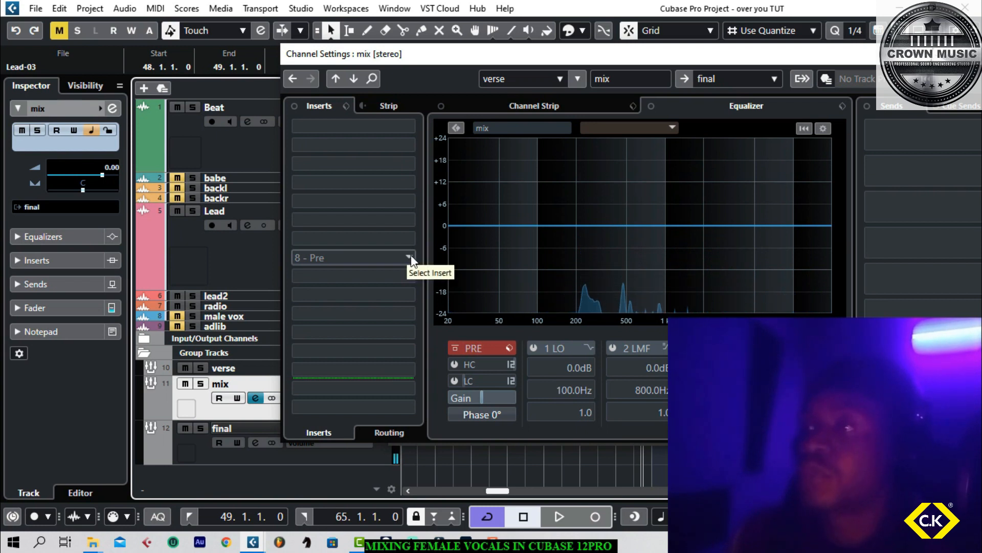
Step: Search the effects for "vocal" and load CLA Vocals Stereo into the mix group's eighth insert slot
left_click(409, 257)
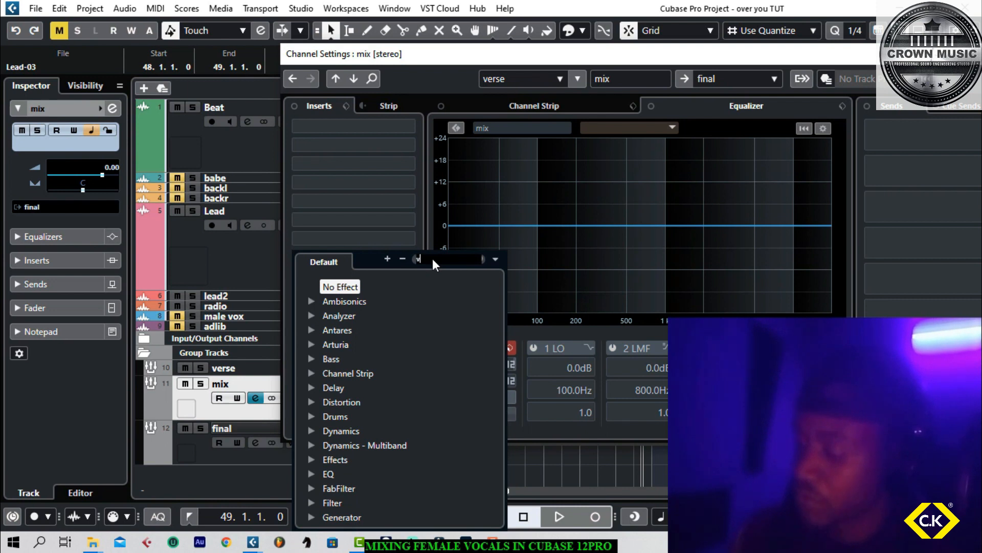
type("voca")
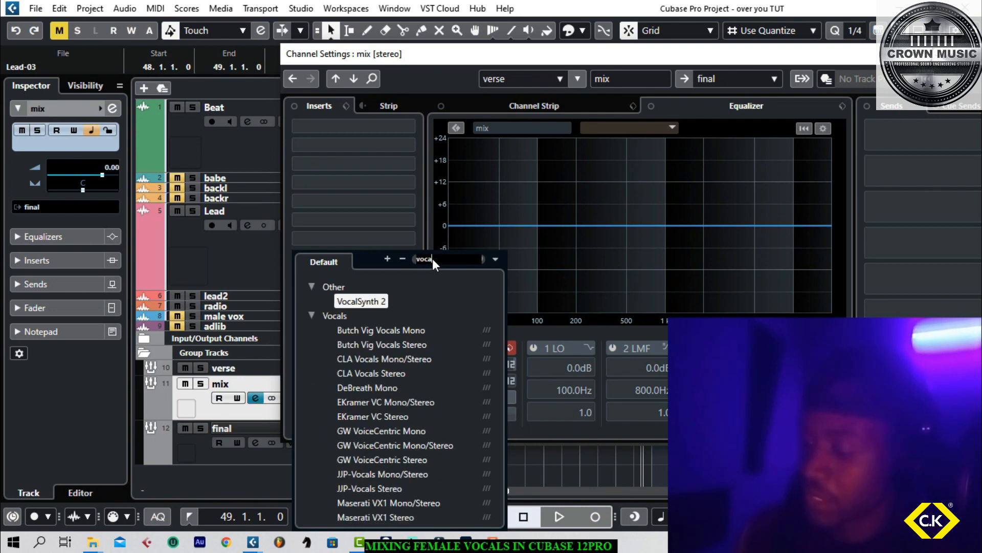
type("l")
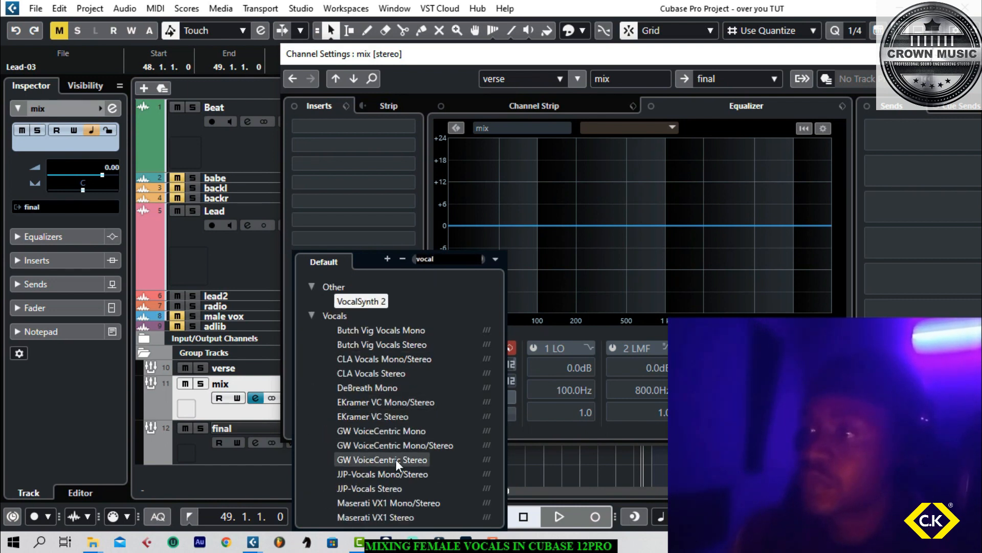
scroll(395, 459, "down", 2)
left_click(373, 302)
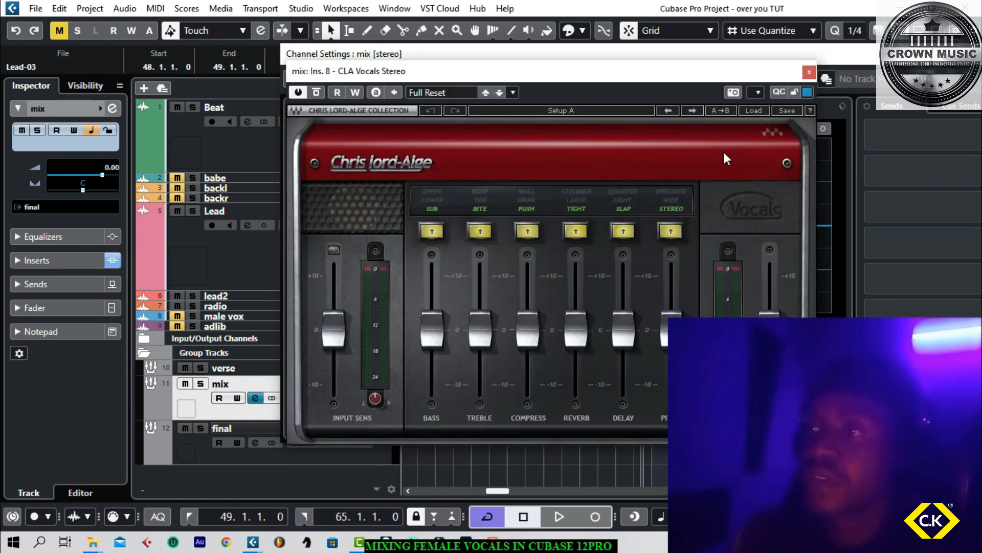
Step: Close the CLA Vocals window and bypass the plug-in in the mix group's inserts
left_click_drag(626, 77, 647, 79)
left_click(829, 73)
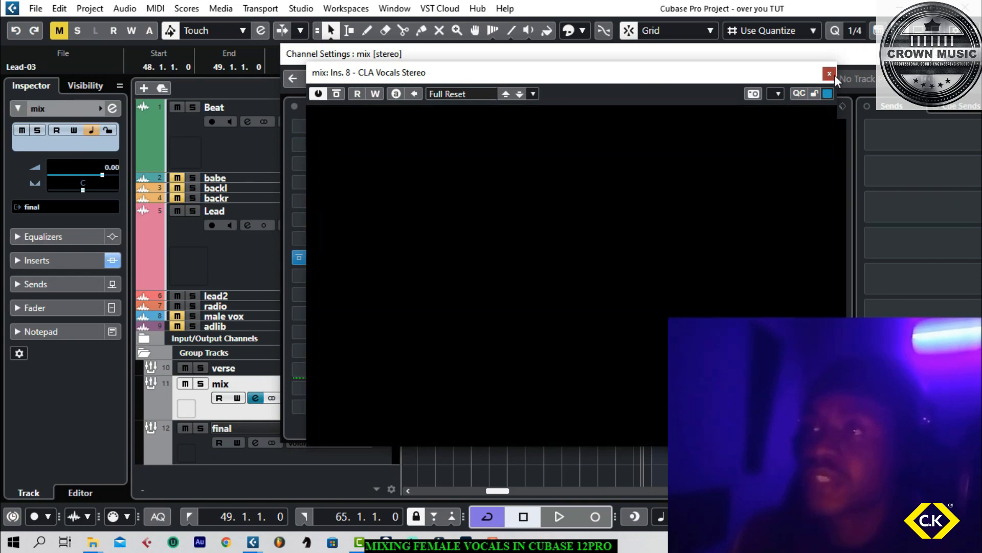
left_click(301, 258)
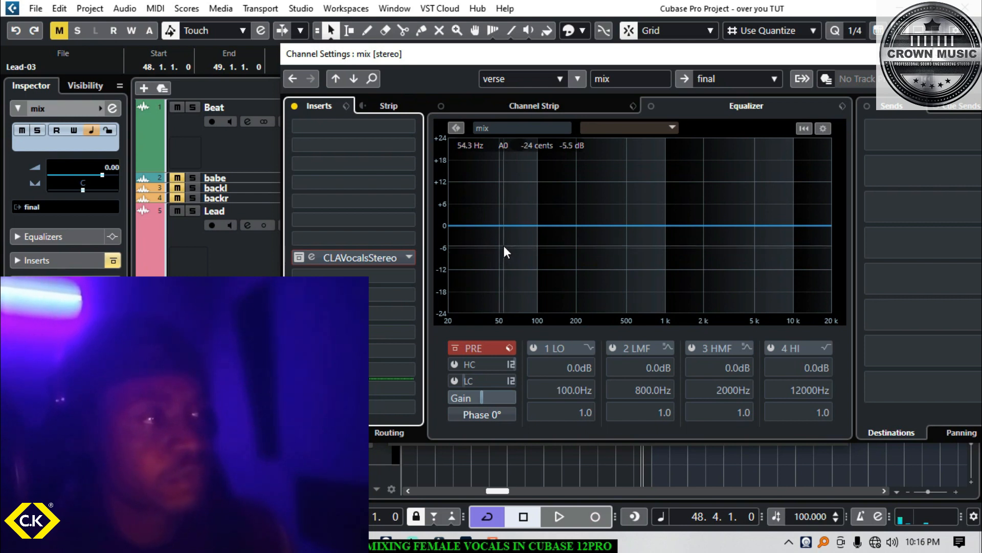
Step: Mute the Beat track and play back the vocals alone to examine the mix group's frequency spectrum
left_click(173, 108)
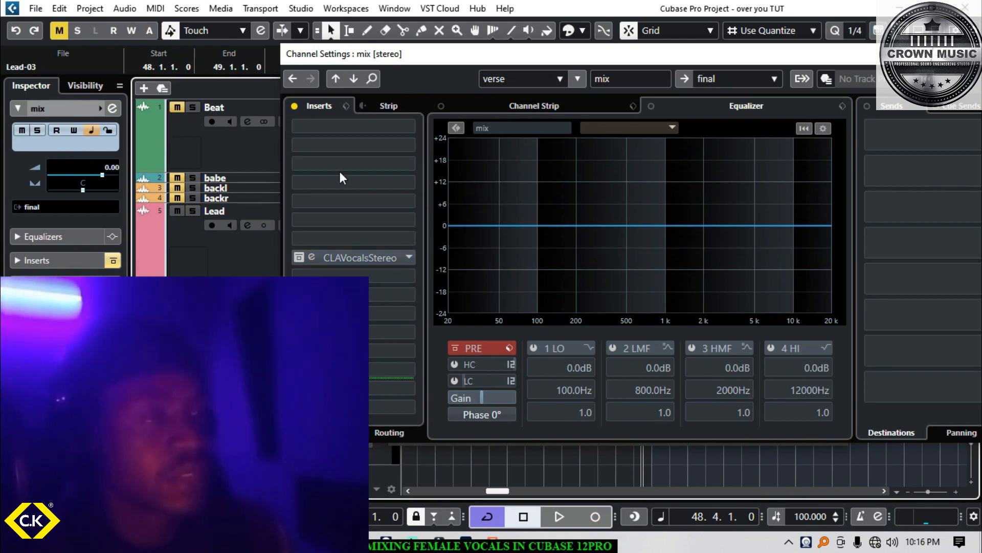
key("space")
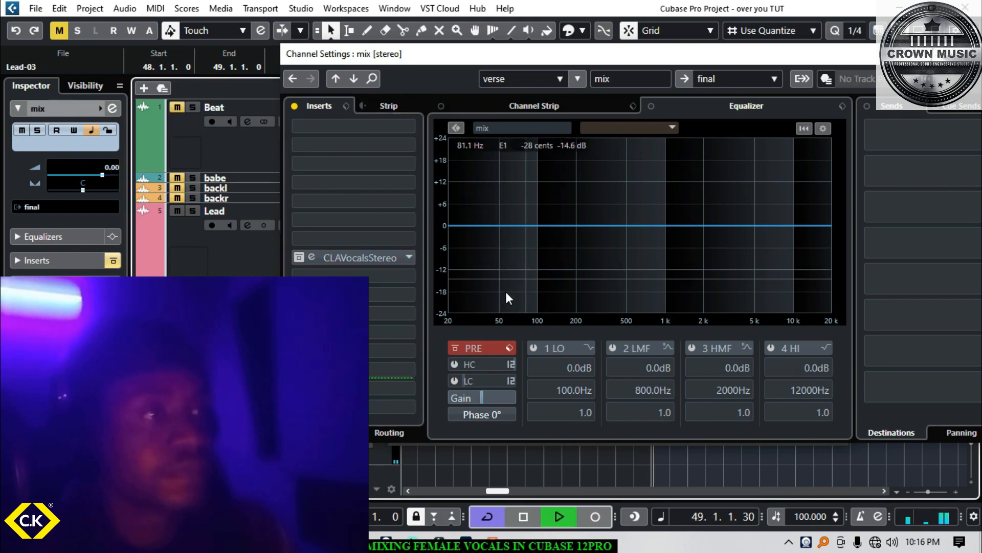
key("space")
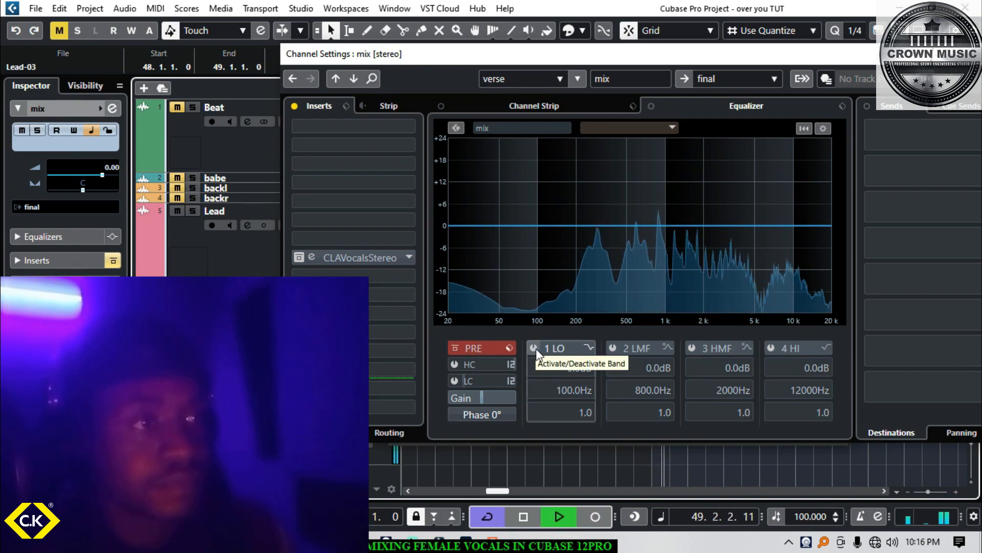
key("space")
Step: Activate the mix group's EQ band 1 and set its filter type to High Pass II
left_click(535, 348)
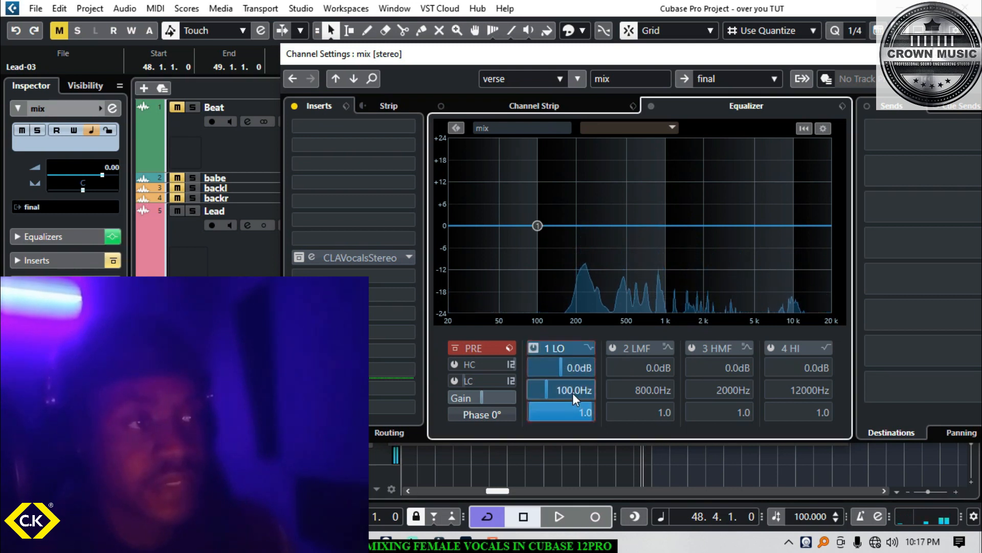
left_click(589, 349)
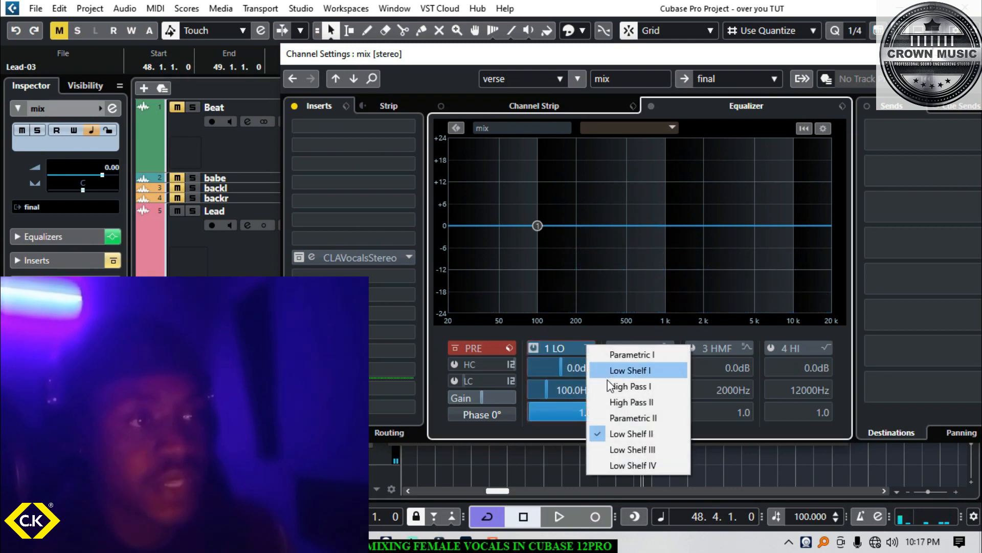
left_click(613, 401)
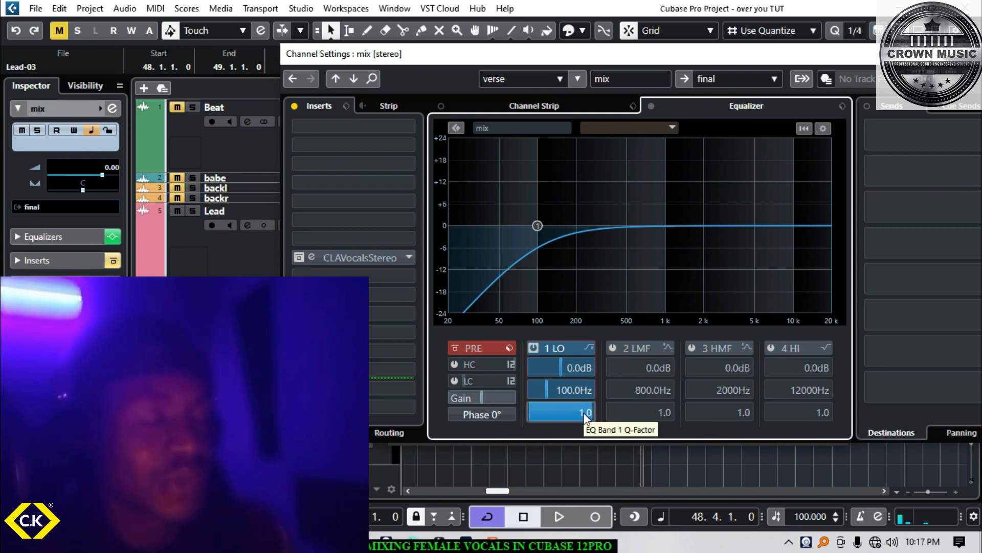
Step: Set EQ band 1's Q-factor to 5.0 during playback
key("space")
left_click(586, 410)
left_click_drag(586, 409, 594, 302)
key("space")
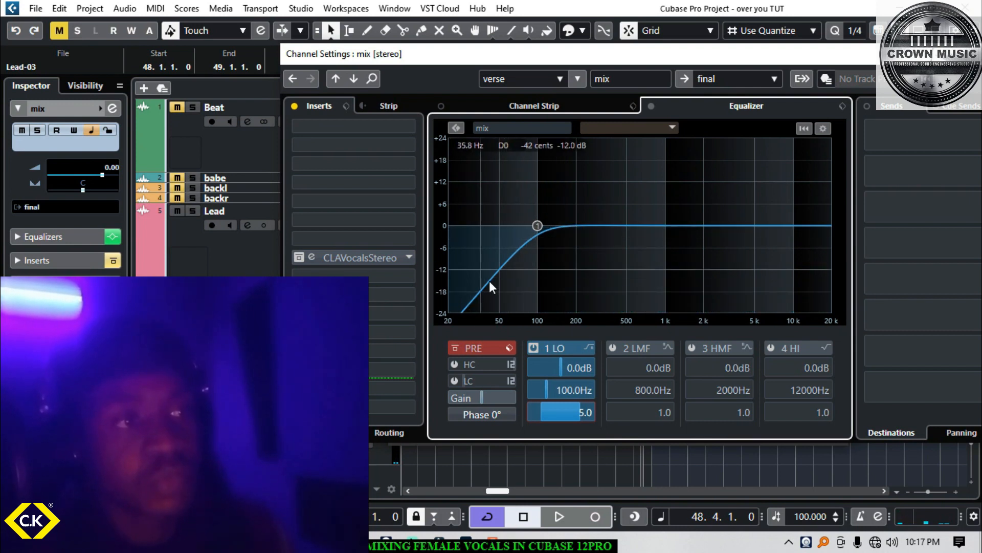
Step: Compare the mix group's low end with EQ band 1 off and on during playback, leaving the band active
left_click(533, 348)
key("space")
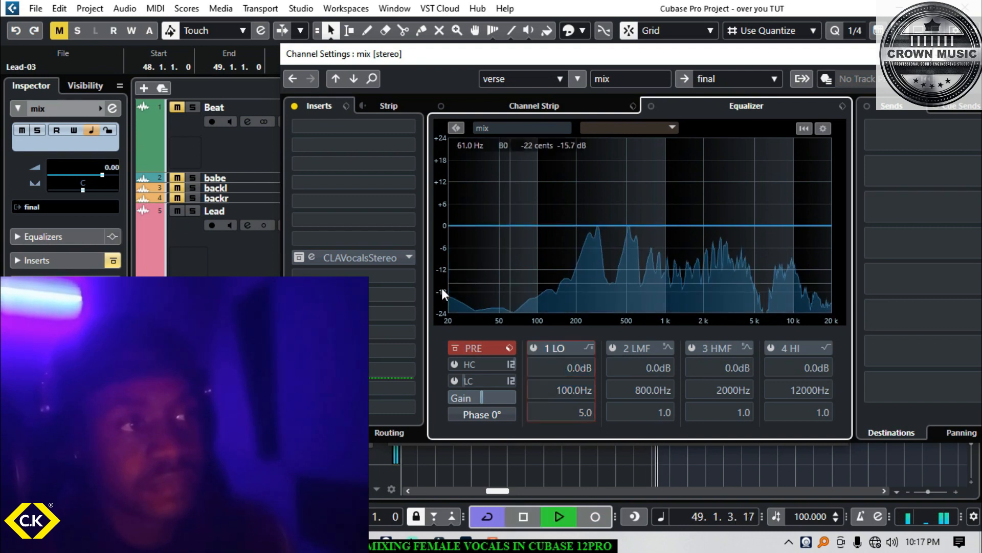
key("space")
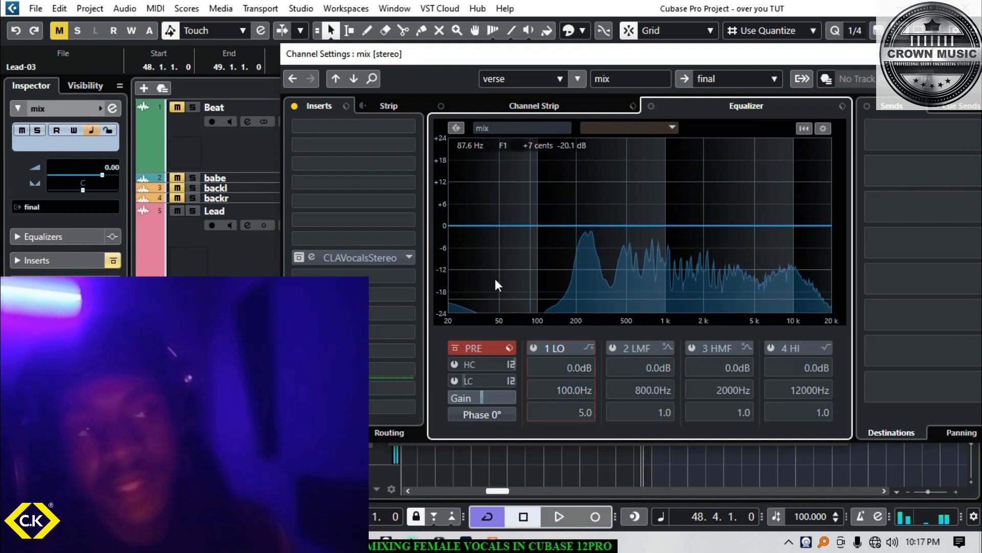
left_click(534, 348)
key("space")
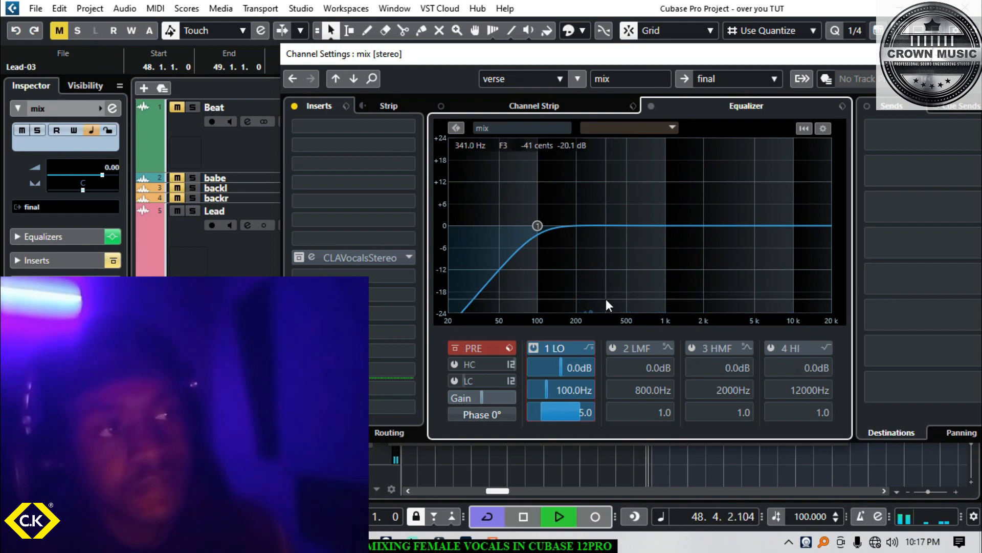
key("space")
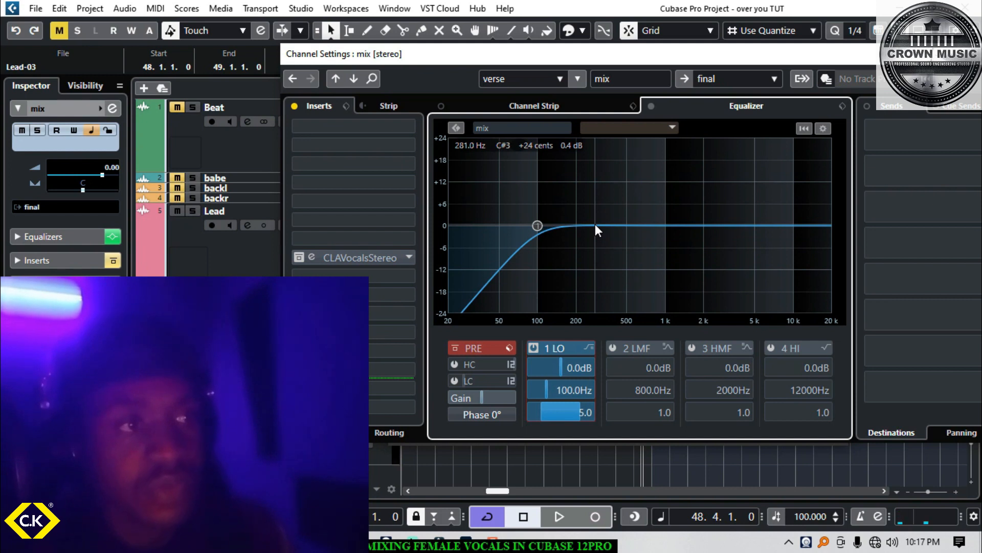
Step: Activate the mix group's EQ band 2 with a 16.7 dB boost at about 394 Hz and a Q-factor of 3.0 during playback
left_click_drag(596, 225, 614, 164)
key("space")
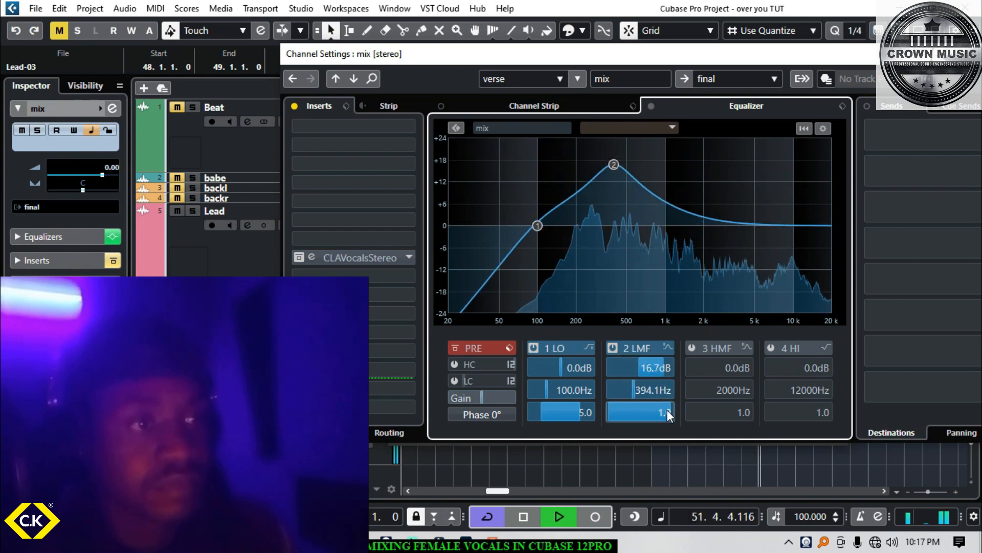
left_click_drag(667, 409, 669, 336)
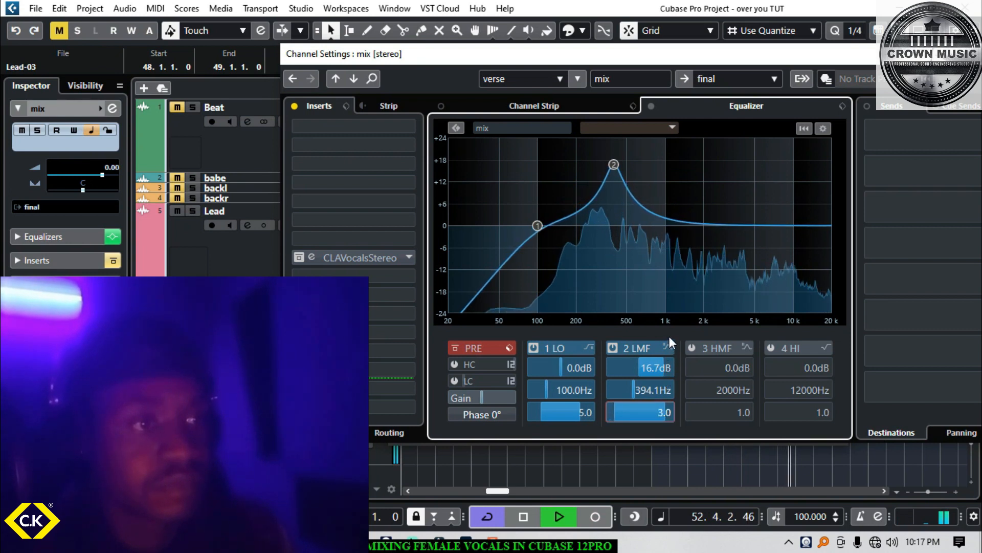
left_click(649, 364)
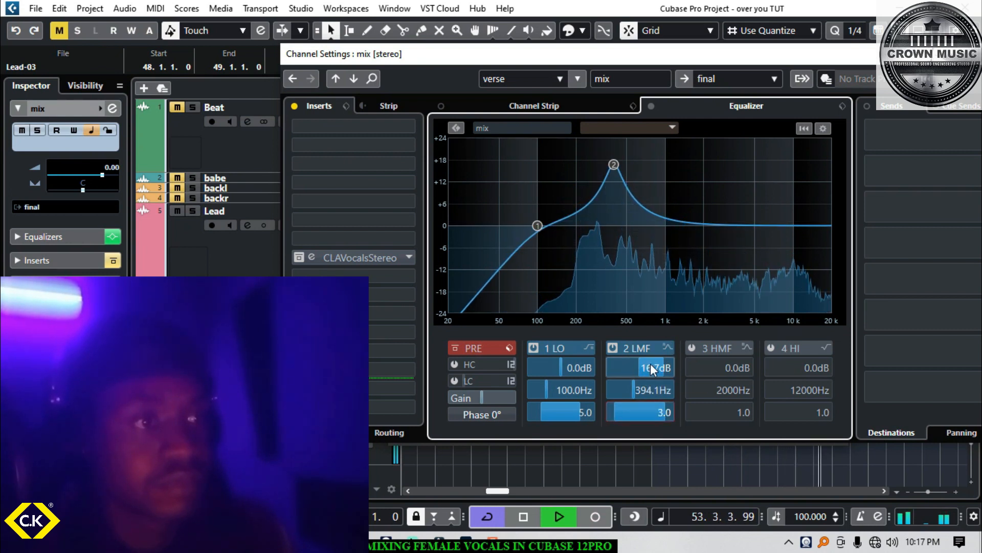
Step: Cut EQ band 2's gain to -3.0 dB and set its Q-factor to 2.0
left_click_drag(645, 401, 631, 507)
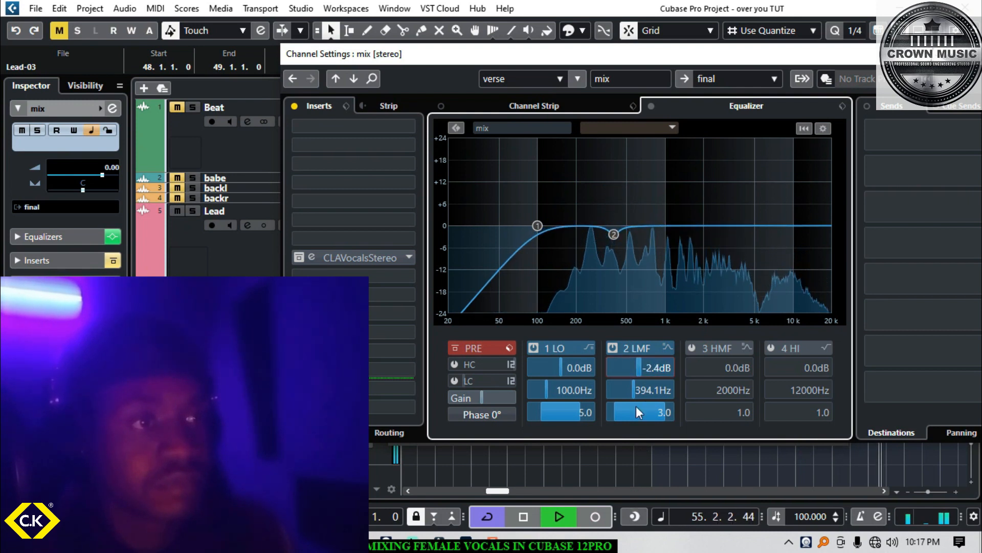
left_click_drag(652, 364, 653, 373)
scroll(653, 374, "down", 1)
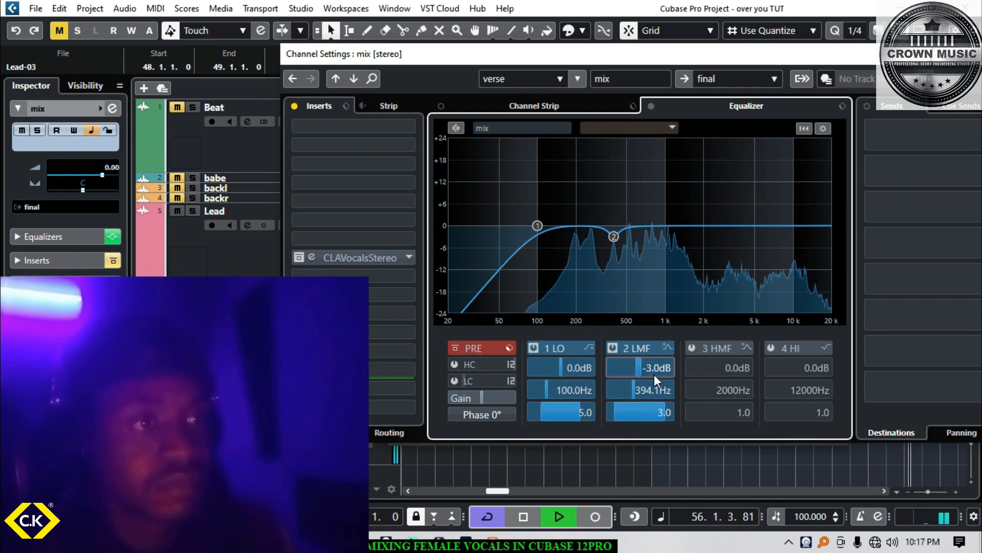
key("space")
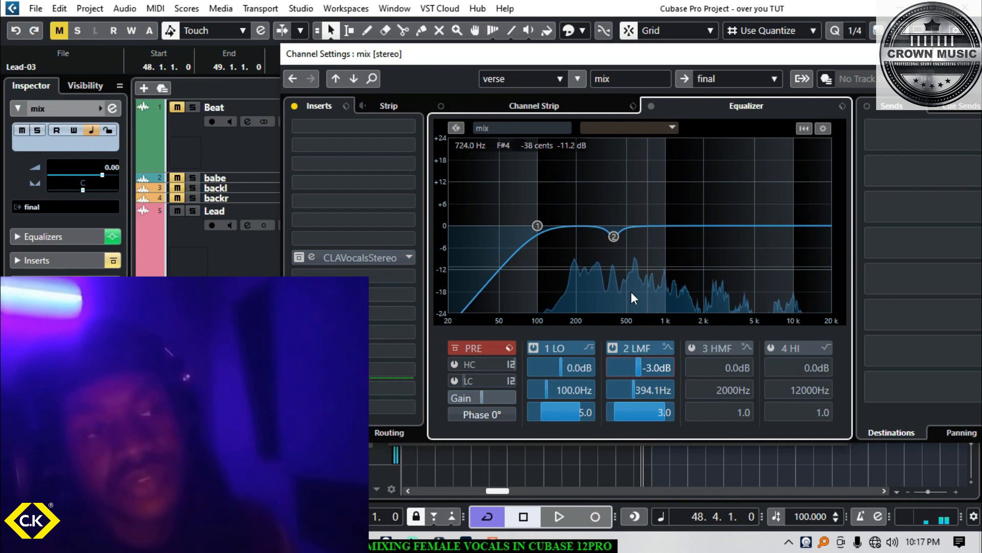
scroll(665, 415, "down", 1)
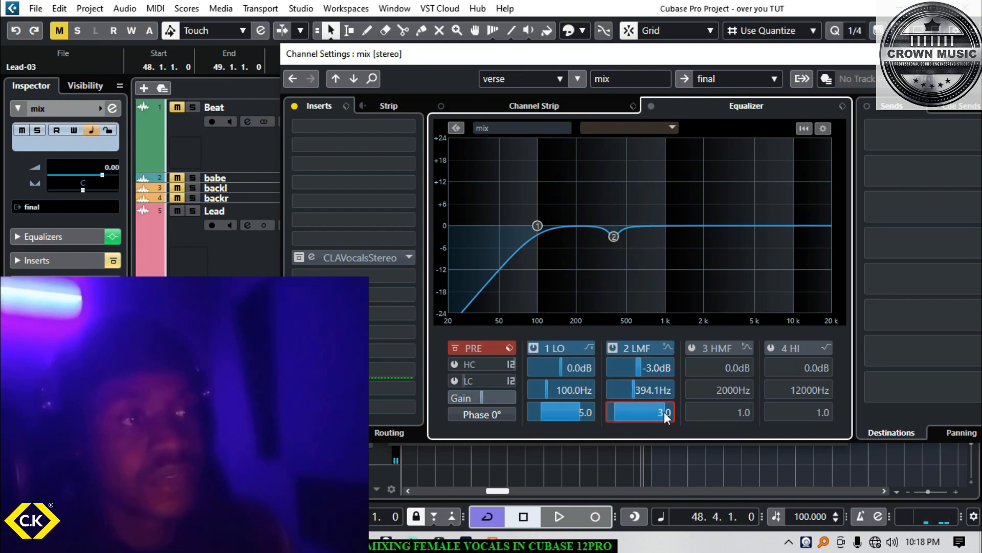
left_click_drag(667, 433, 668, 442)
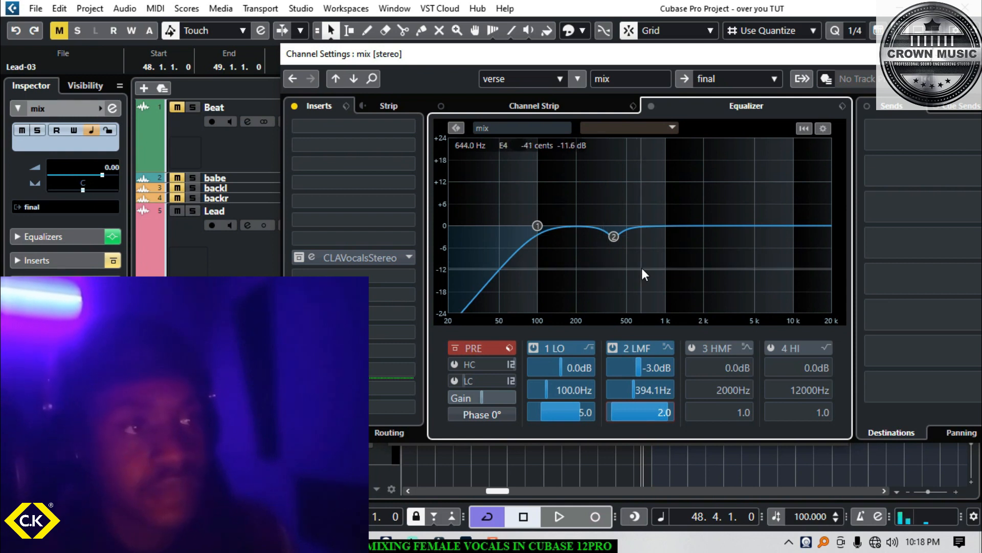
Step: Activate EQ band 3 and boost it 24 dB at about 4.5 kHz with a Q-factor of 3.0 during playback
left_click(695, 347)
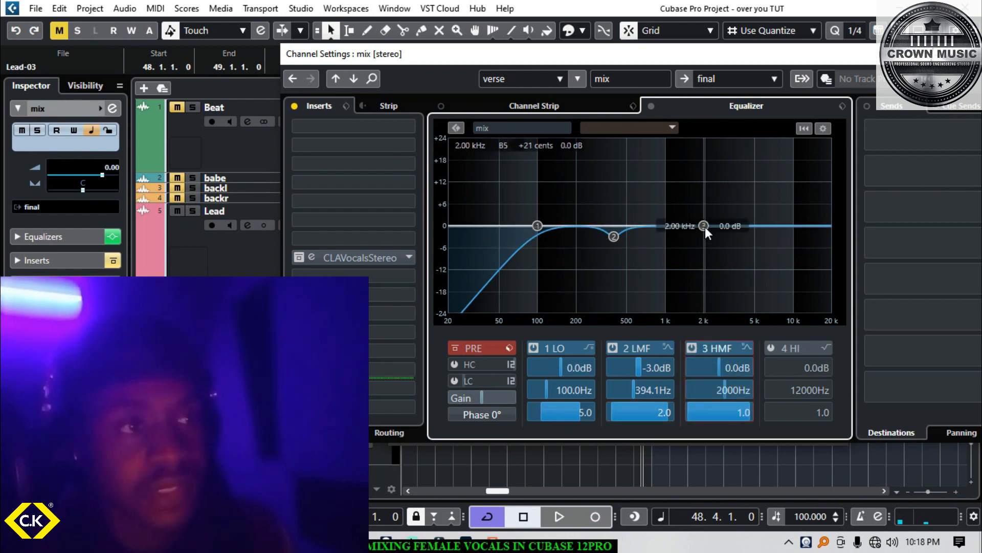
left_click_drag(705, 226, 742, 182)
left_click_drag(752, 410, 749, 328)
left_click_drag(741, 184, 749, 136)
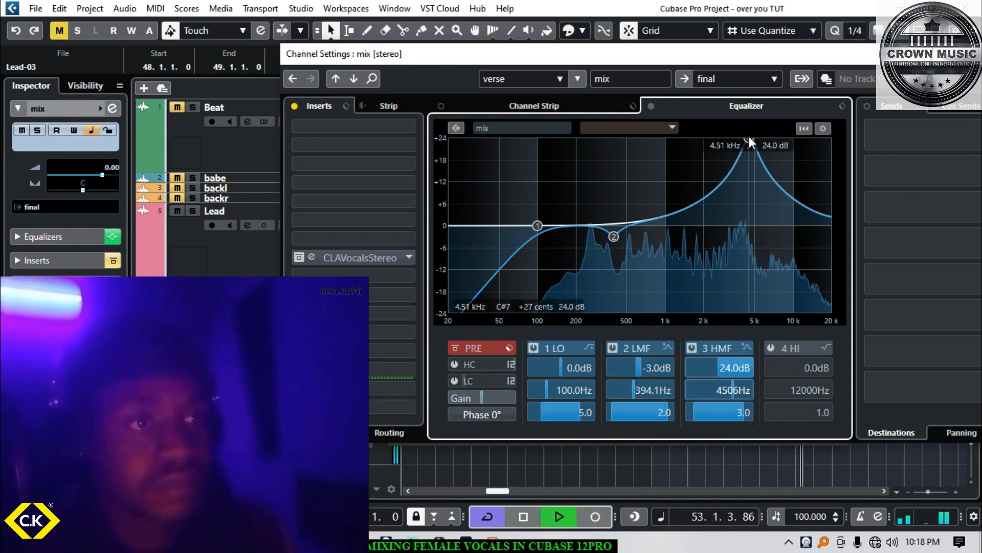
Step: Set EQ band 3's gain to -3.0 dB, and compare the mix group with the equalizer bypassed and active during playback
left_click_drag(745, 367, 742, 446)
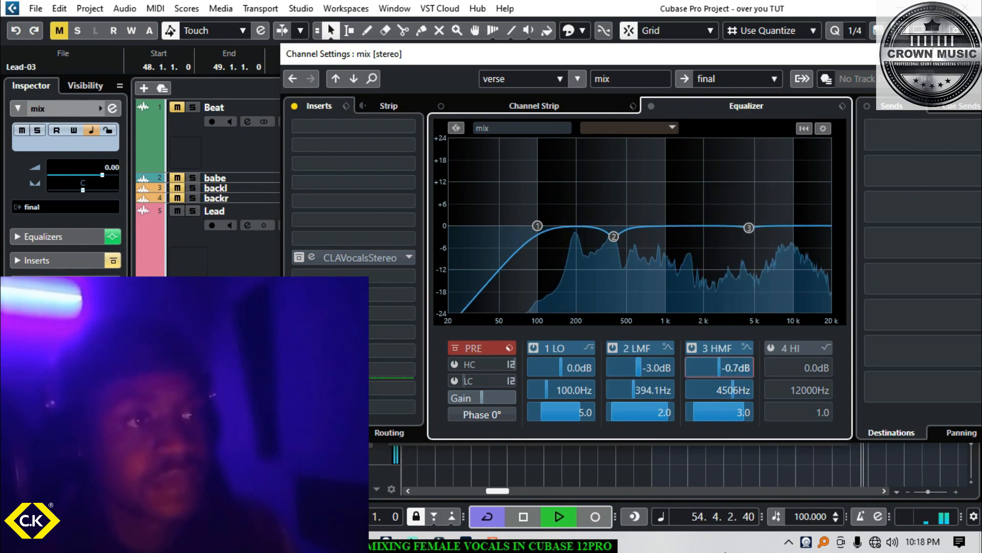
key("space")
left_click_drag(735, 370, 735, 402)
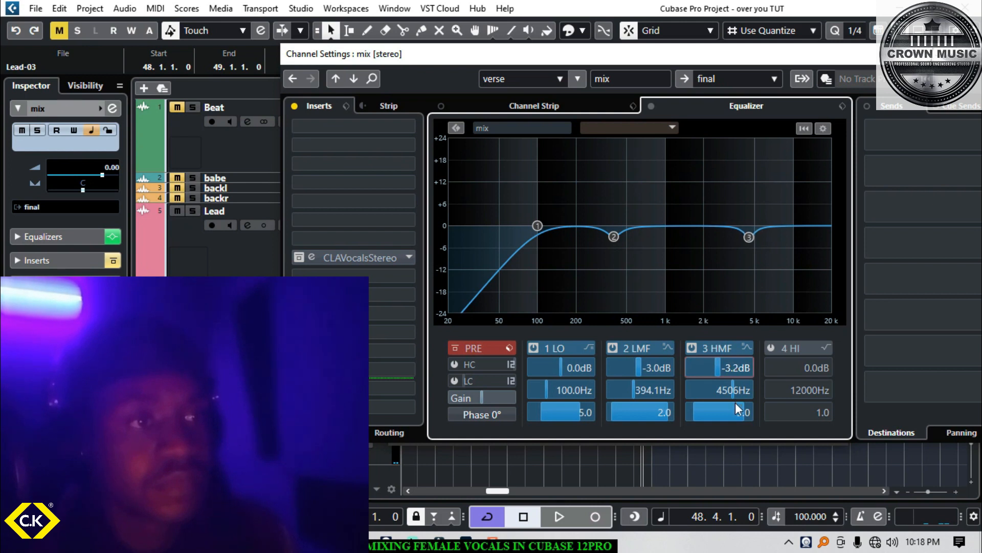
key("space")
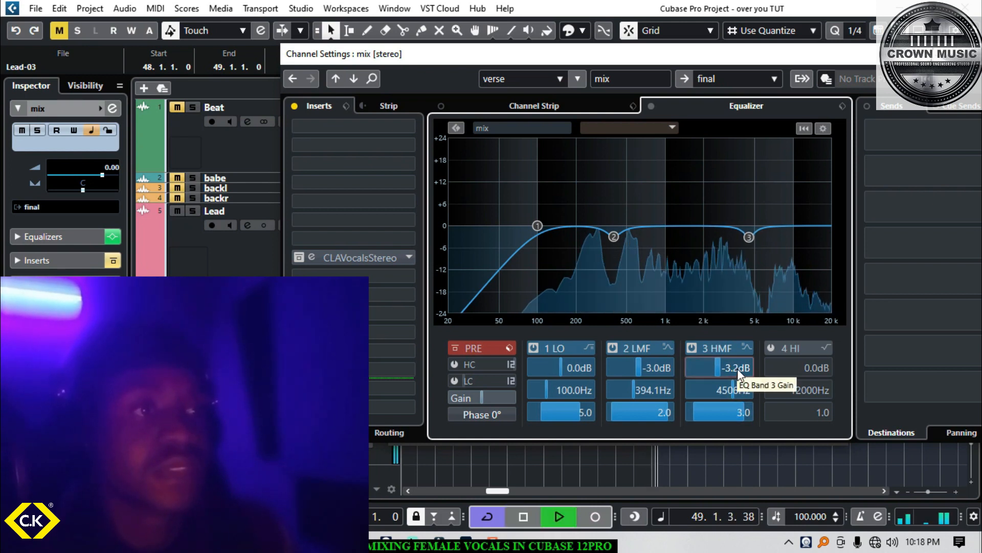
double_click(735, 370)
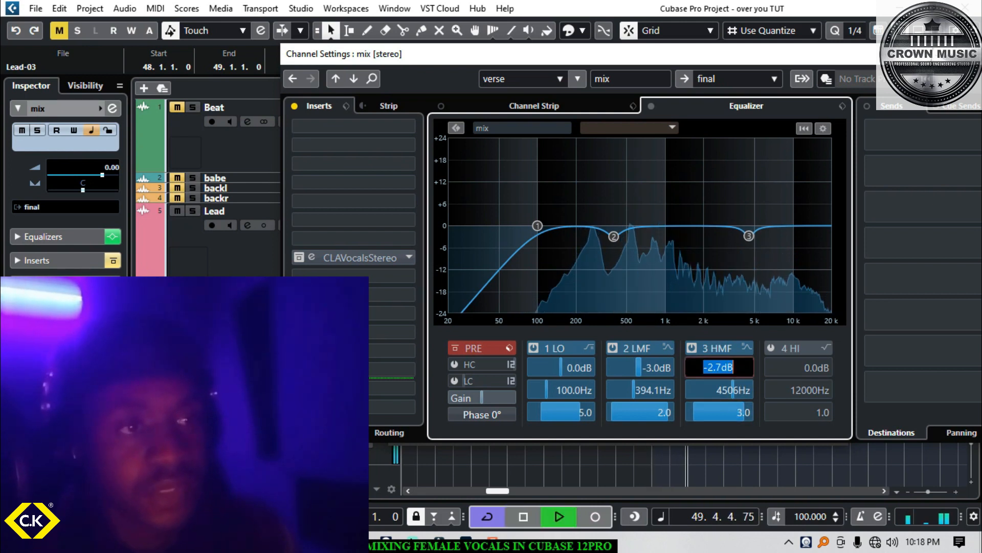
type("-3")
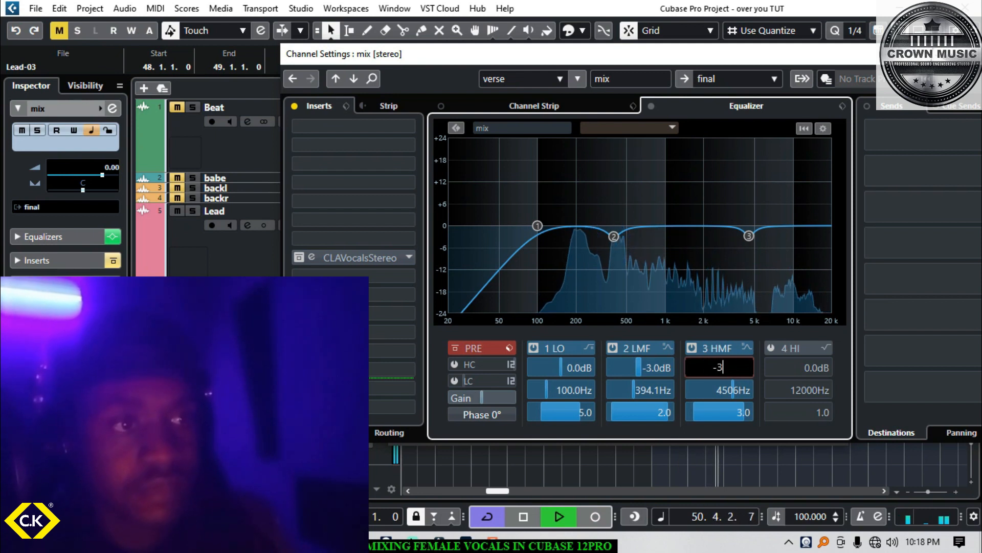
key("Return")
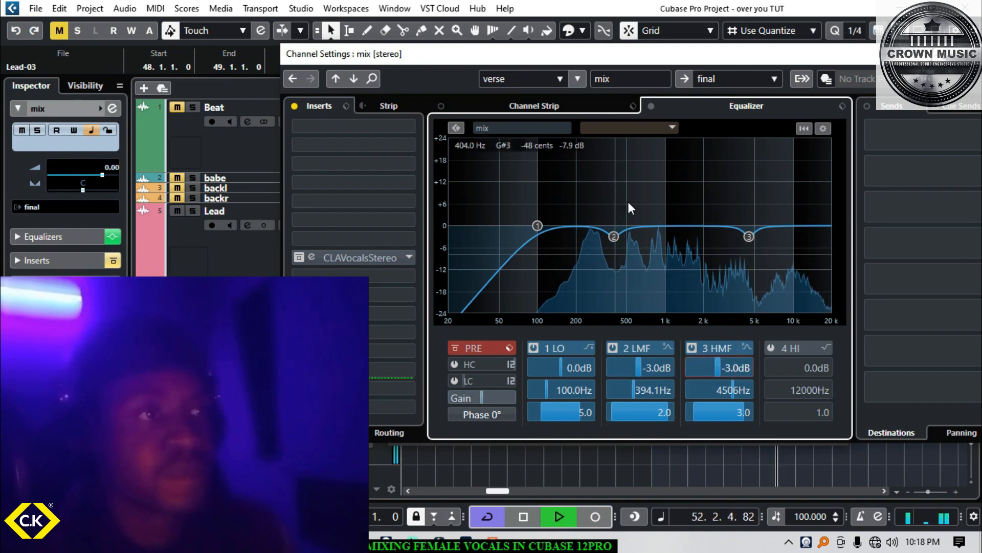
left_click(653, 106)
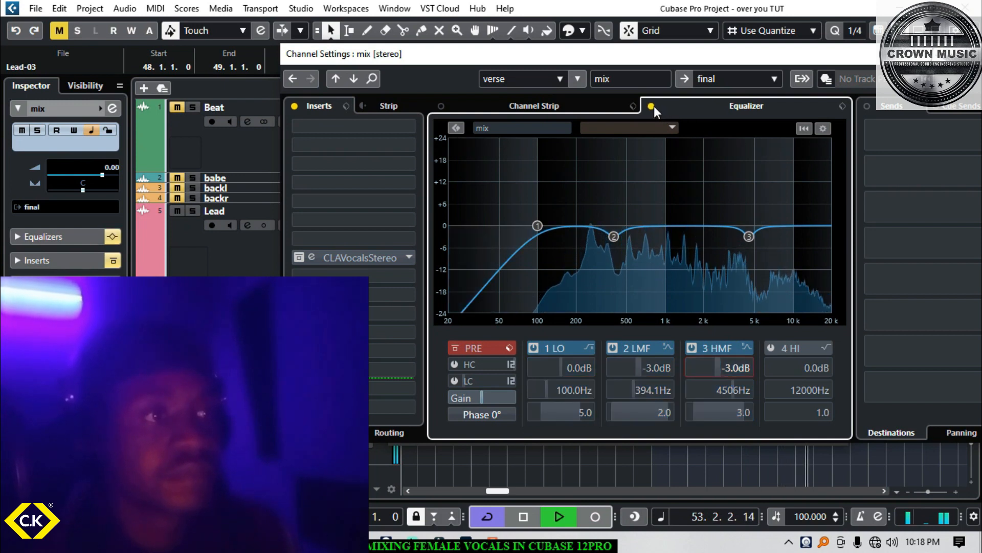
left_click(652, 106)
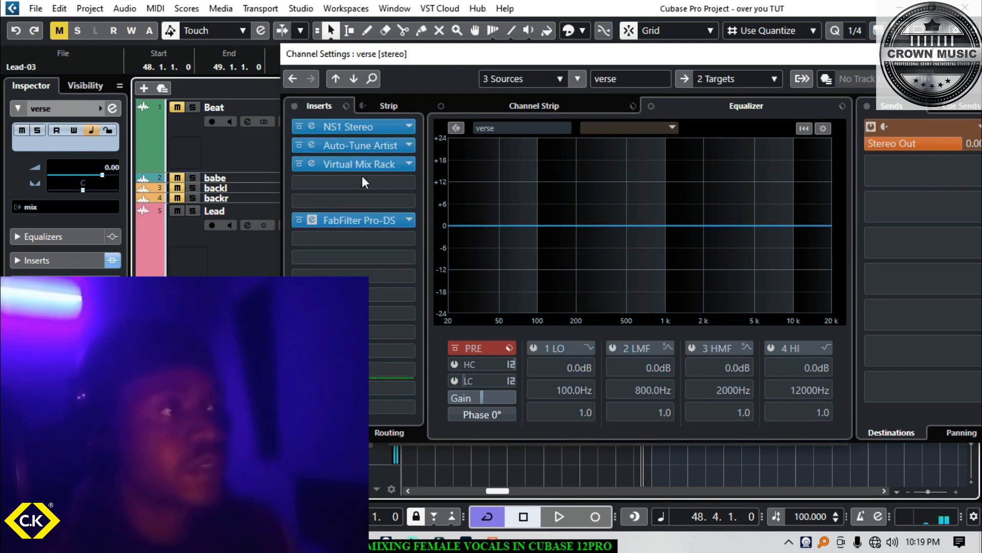
Step: Insert DeEsser on the verse group and place it between NS1 Stereo and Auto-Tune Artist
left_click(408, 185)
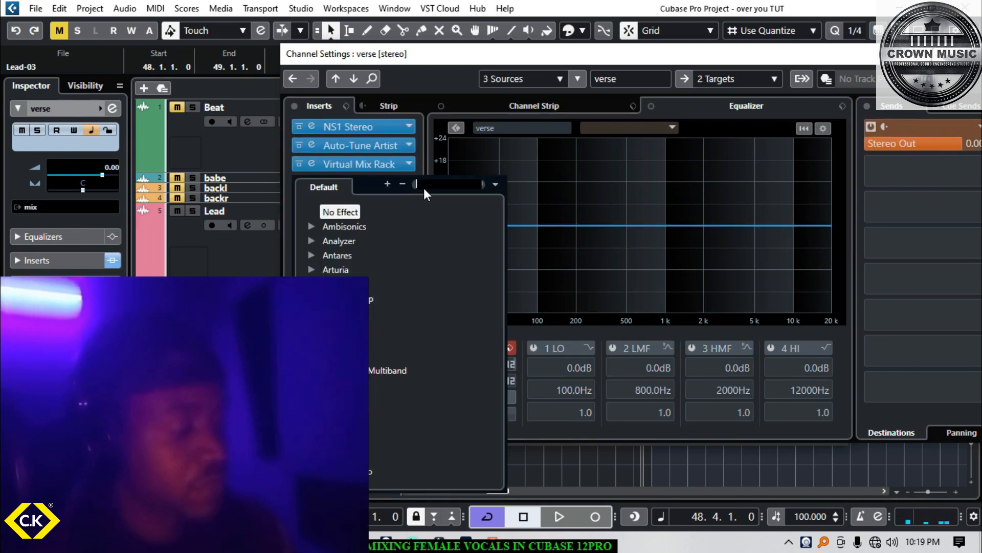
type("de")
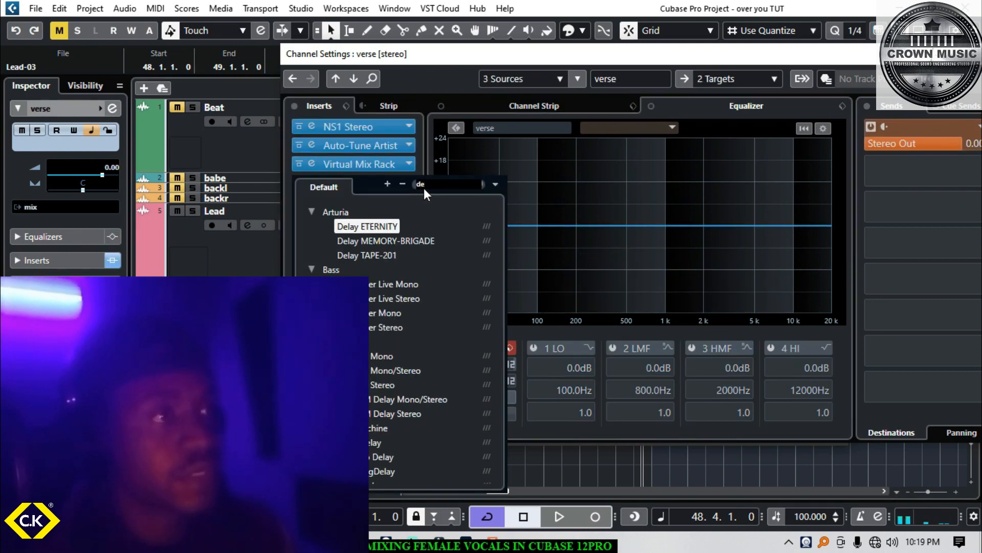
type("e")
left_click(364, 229)
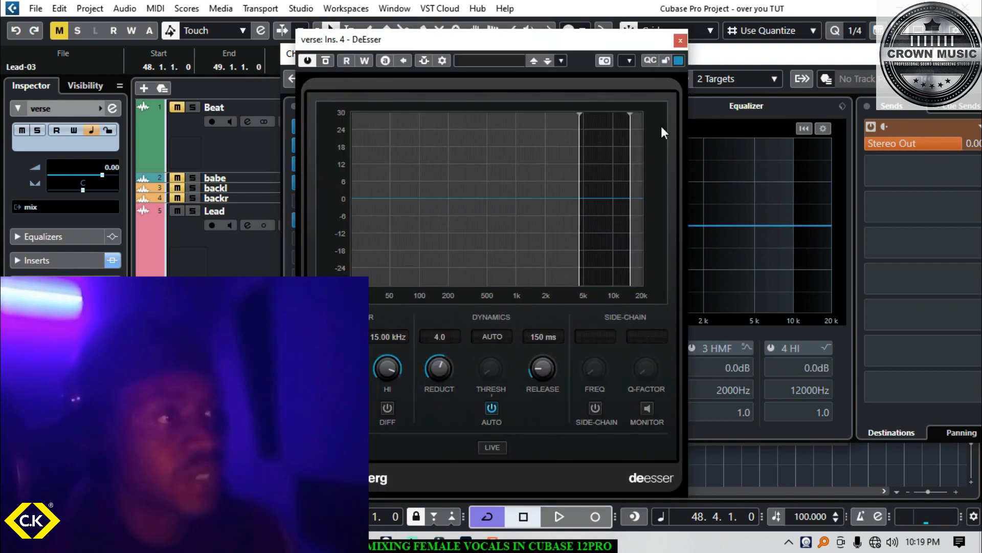
left_click(679, 41)
left_click_drag(366, 165, 365, 183)
mouse_move(364, 146)
left_mouse_down()
mouse_move(360, 169)
mouse_move(364, 145)
left_mouse_up()
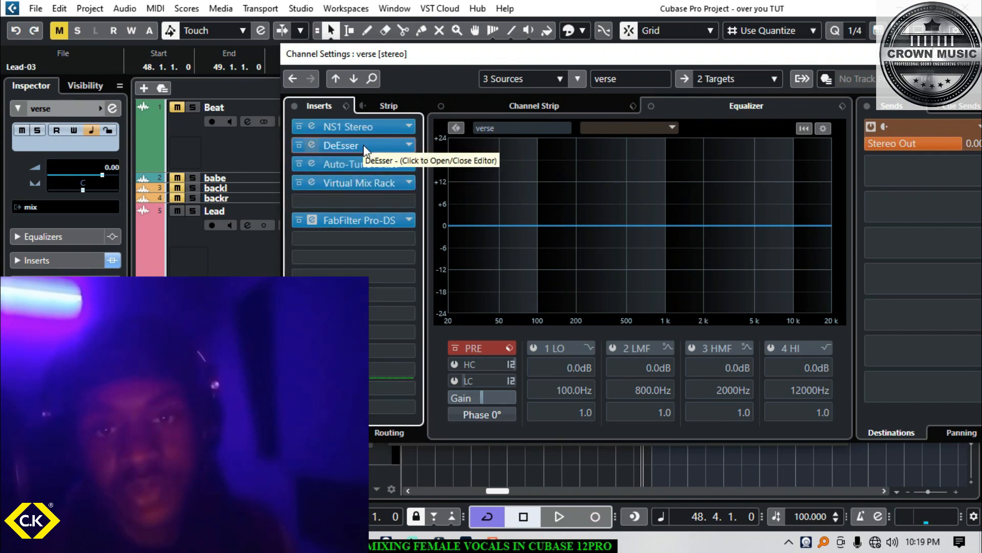
Step: Set the verse group's DeEsser reduction to 8.2 during playback and close the plug-in
key("space")
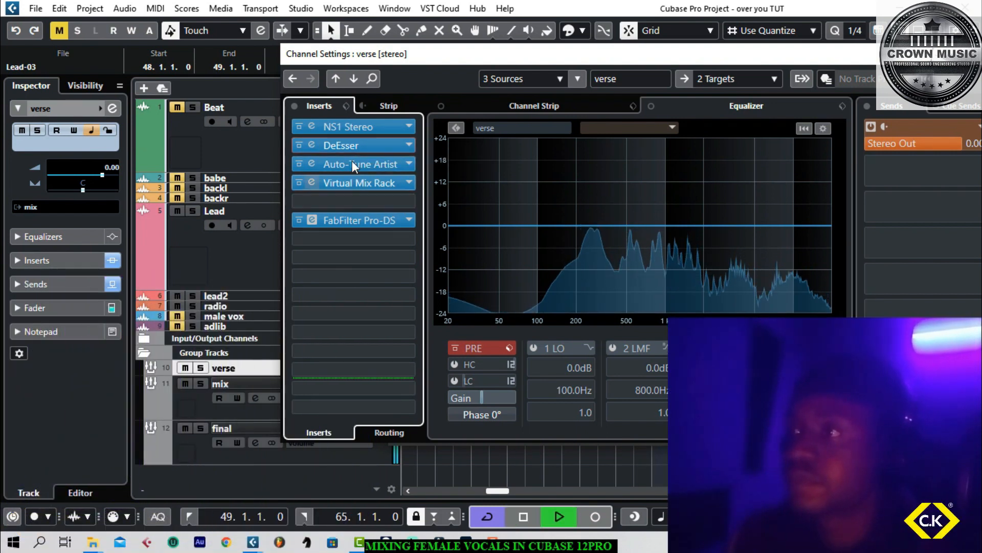
left_click(351, 147)
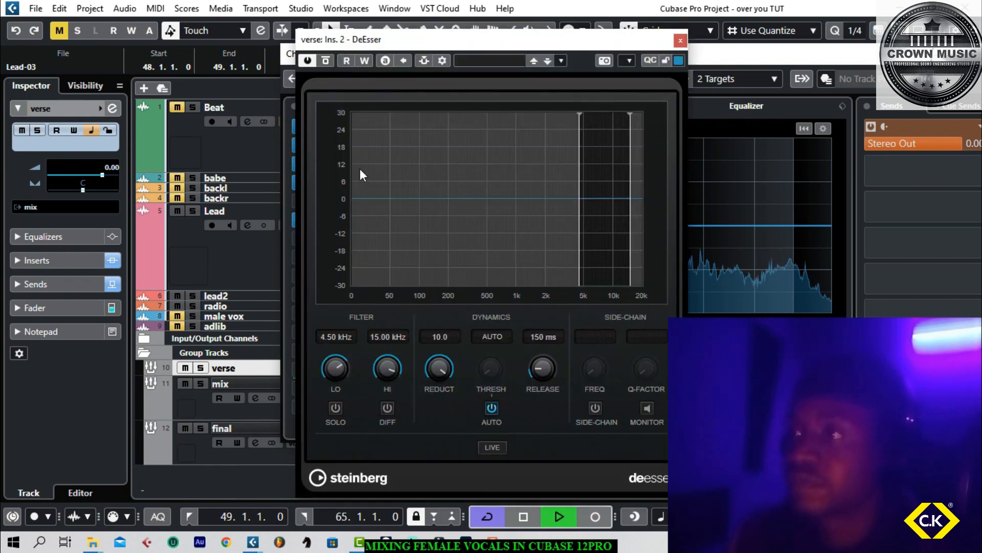
left_click_drag(423, 412, 432, 389)
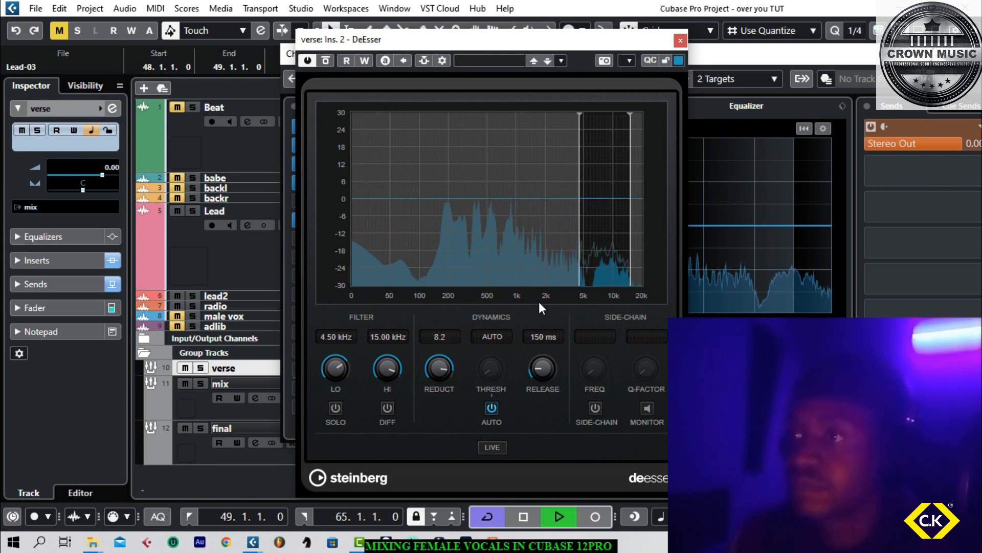
left_click(680, 40)
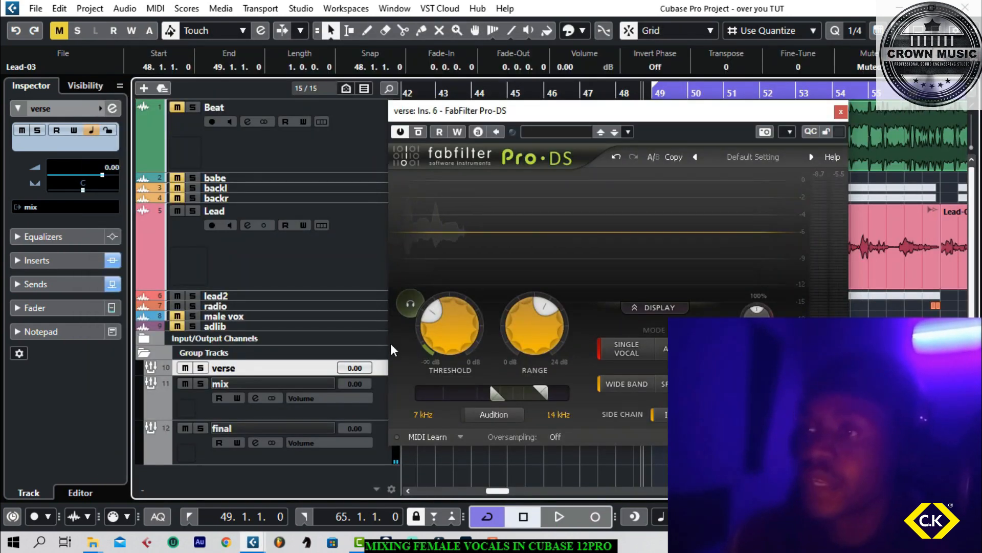
Step: Open the mix group's channel settings and re-enable its bypassed CLA Vocals insert with the editor open
left_click(373, 399)
left_click(286, 420)
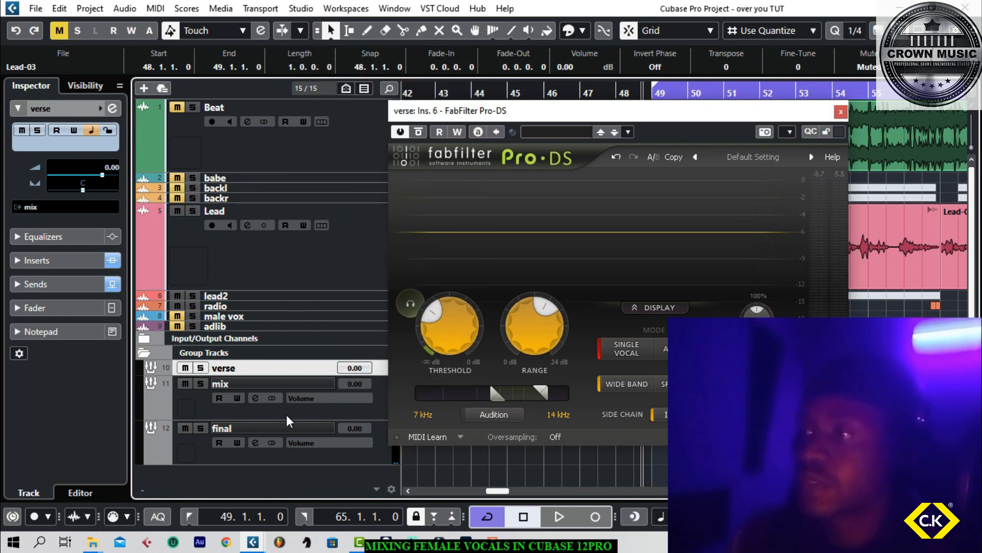
left_click(374, 409)
left_click(115, 107)
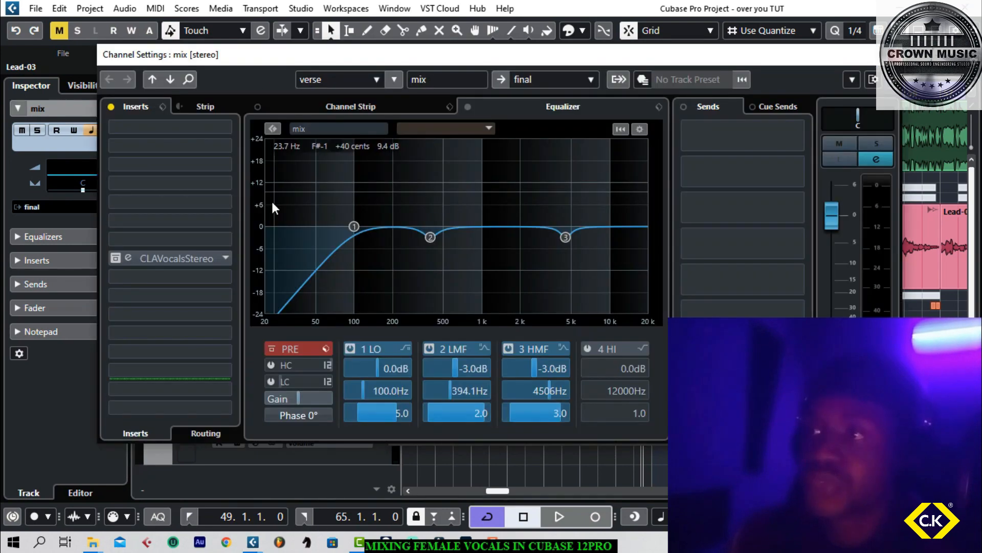
left_click_drag(267, 48, 426, 55)
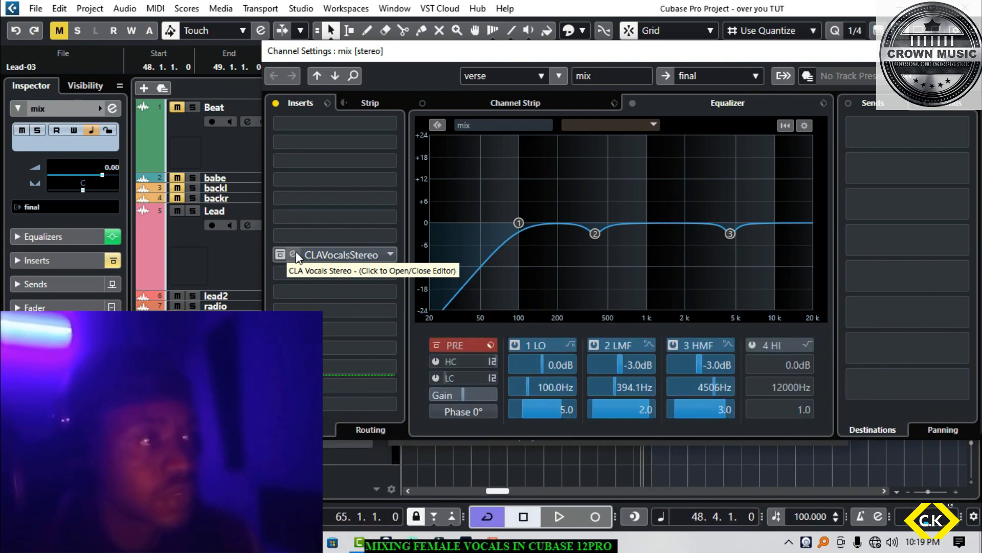
left_click(290, 256)
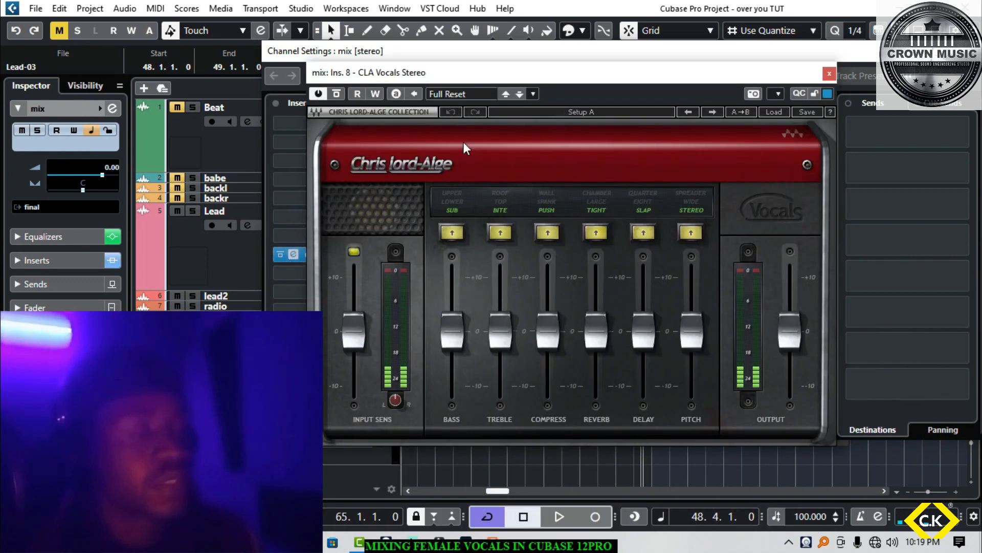
Step: Turn off CLA Vocals' treble, compress, reverb, delay and pitch, leaving only the Sub bass on, and start vocal playback
left_click(651, 210)
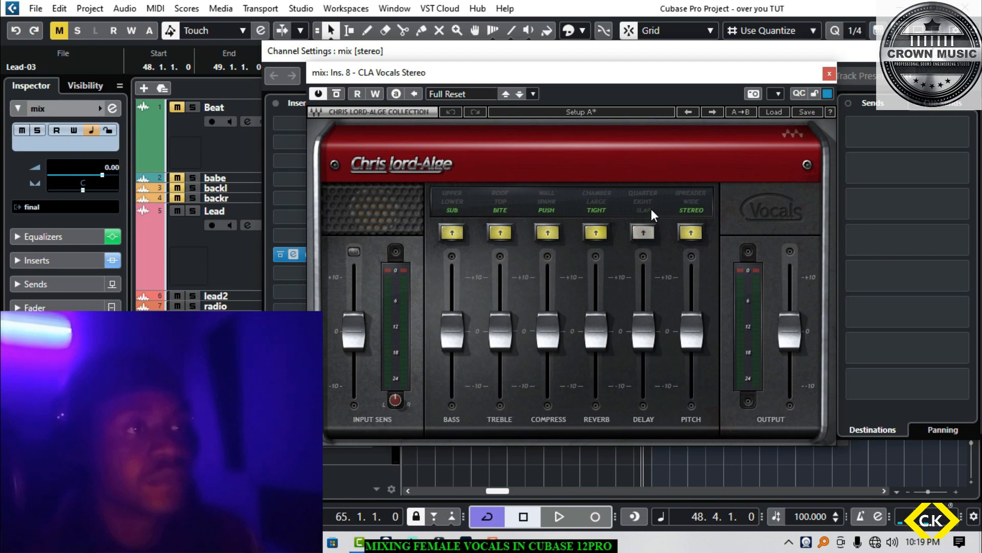
left_click(543, 207)
left_click(591, 205)
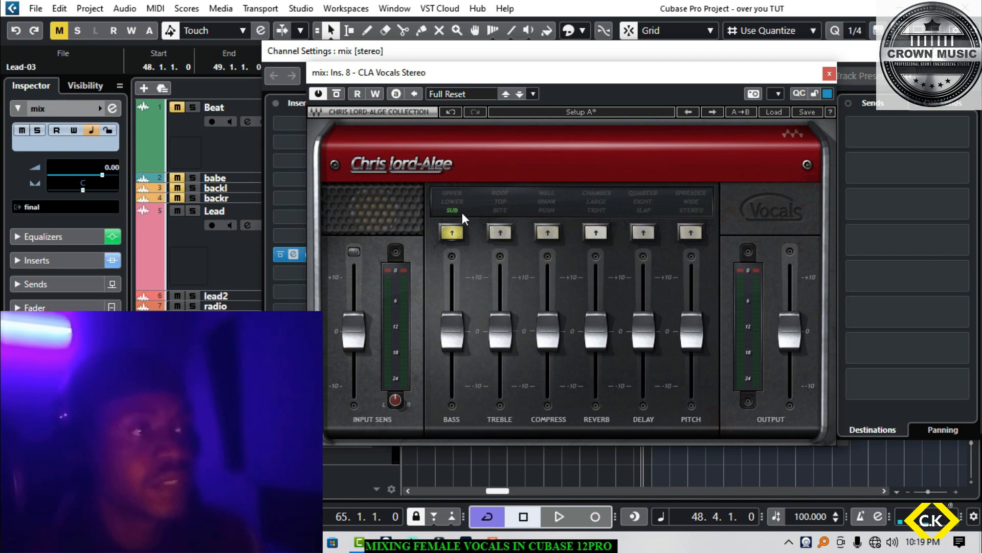
left_click(498, 211)
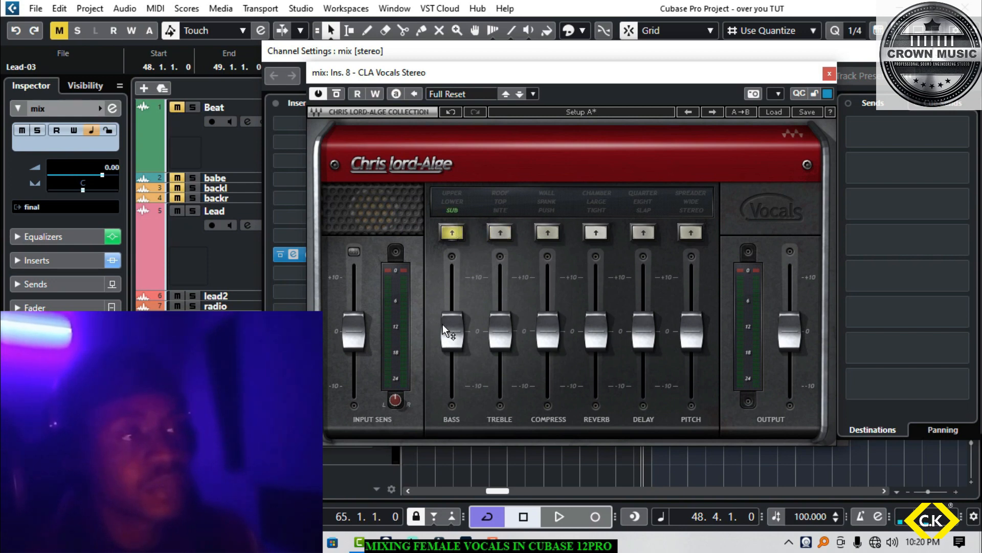
mouse_move(443, 323)
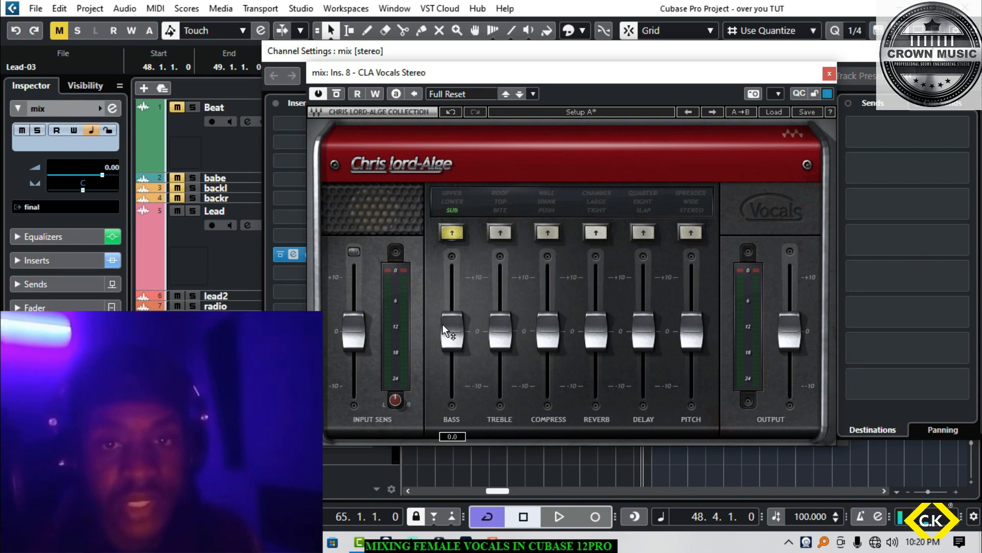
key("space")
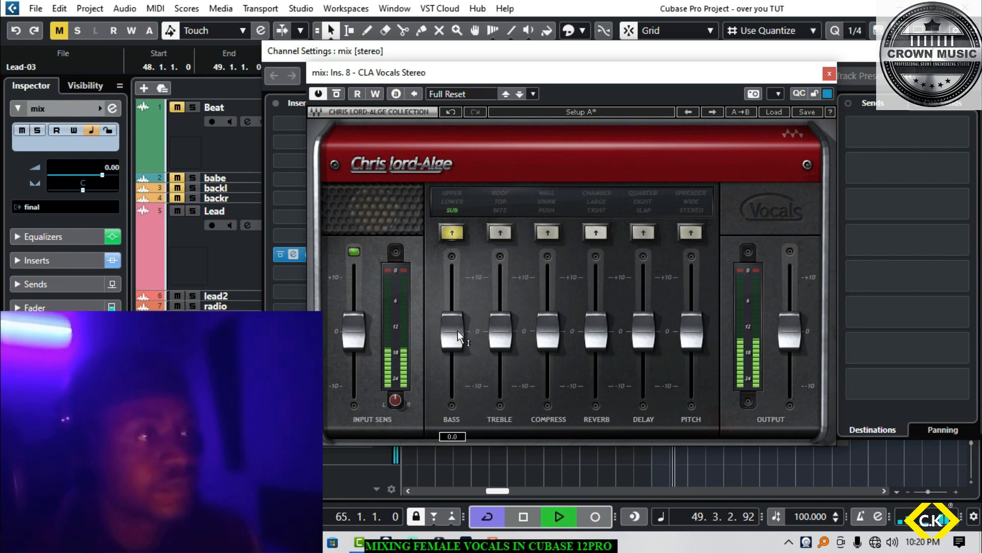
Step: Lower CLA Vocals' bass fader to about -6, switch its treble to Bite and audition the vocals
left_click_drag(458, 330, 458, 363)
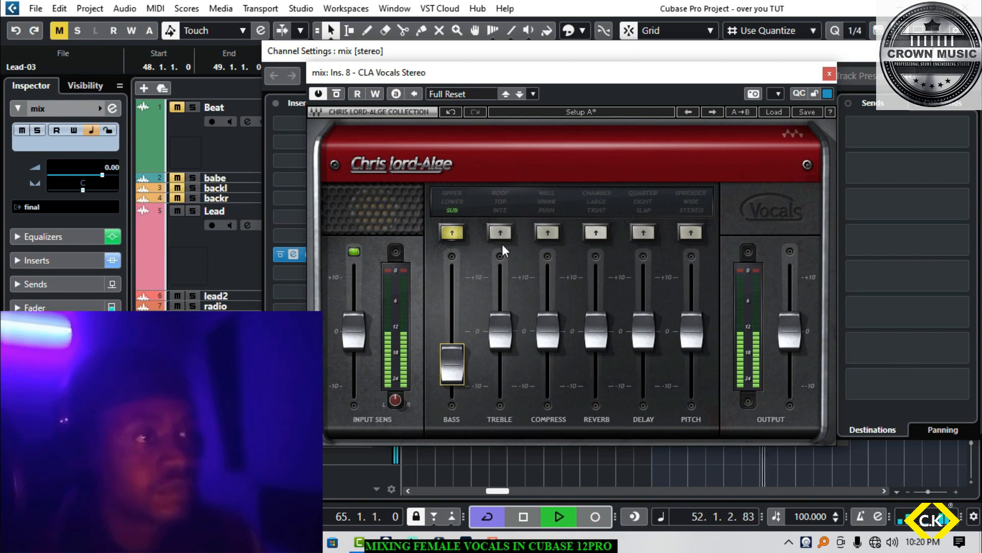
left_click(508, 210)
key("space")
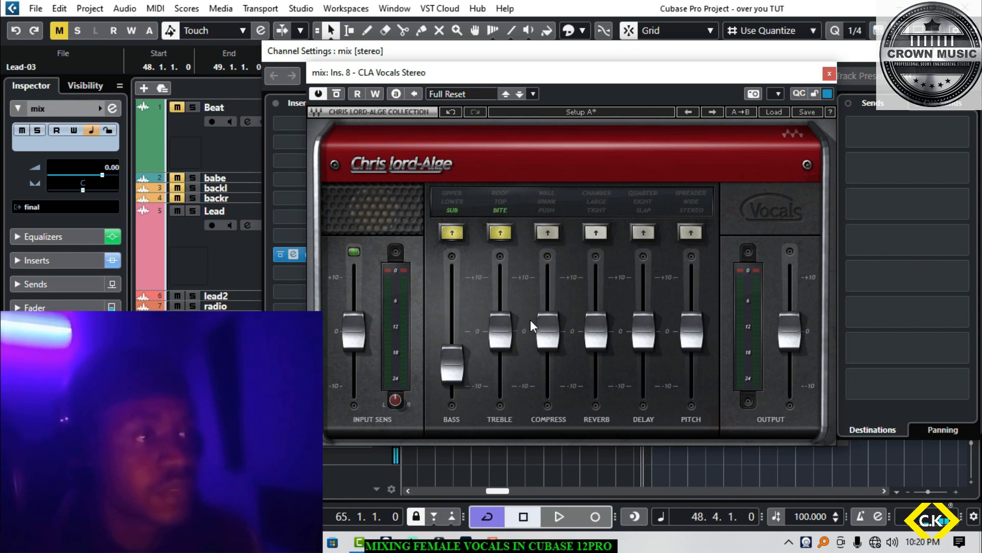
key("space")
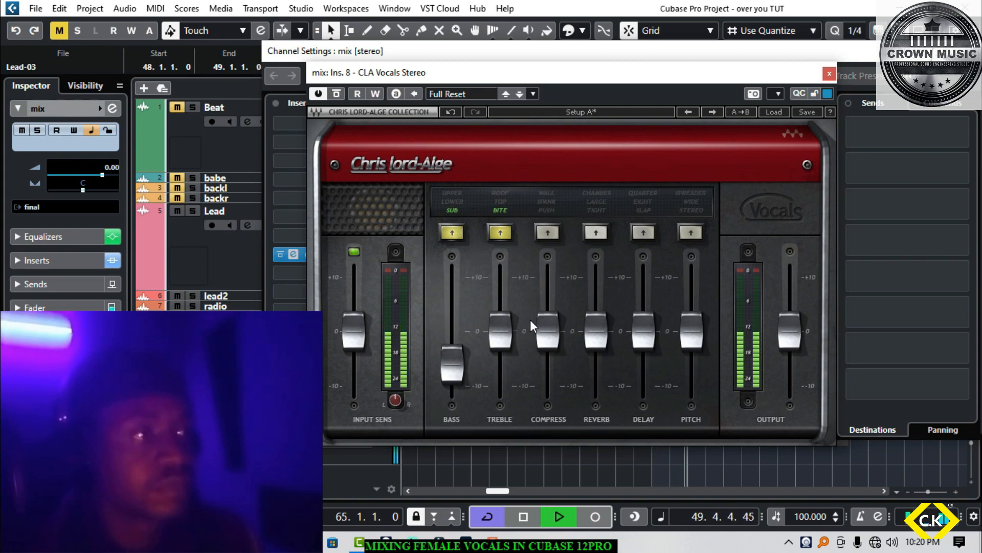
key("space")
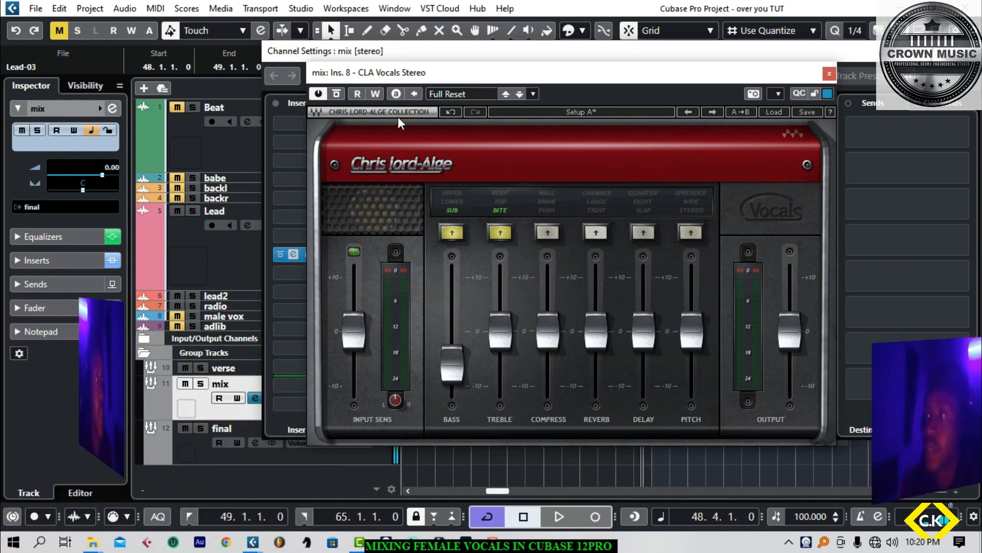
left_click_drag(420, 74, 589, 73)
left_click(400, 158)
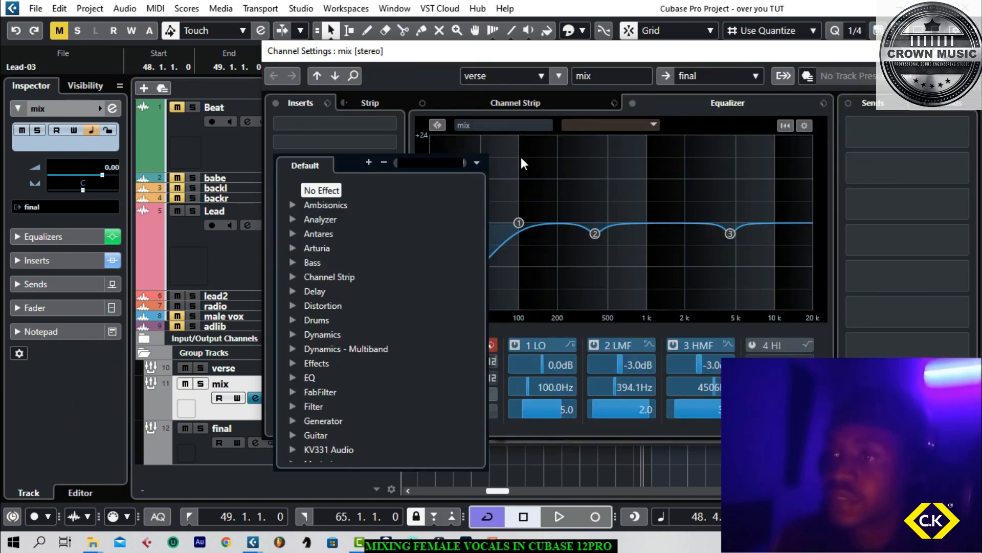
left_click(473, 65)
double_click(333, 258)
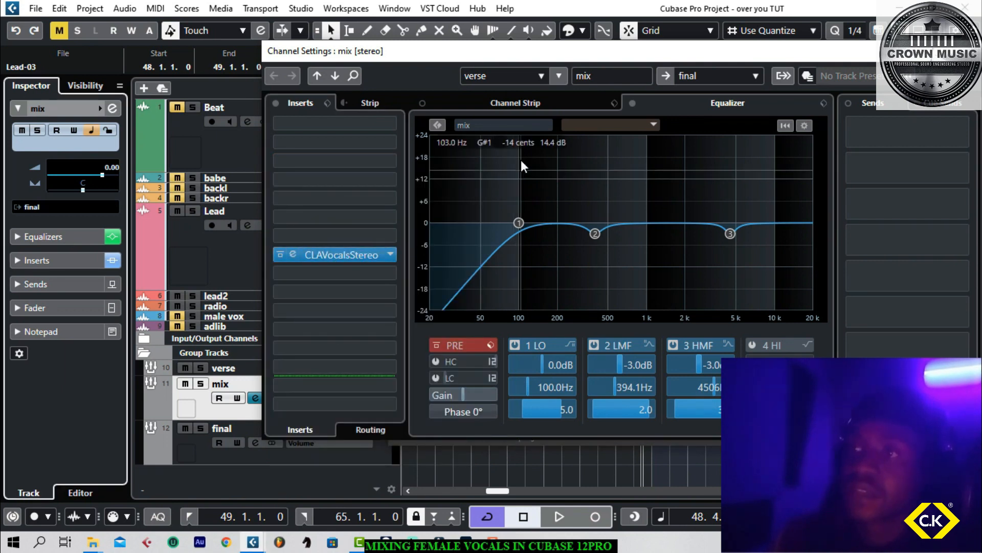
left_click(365, 250)
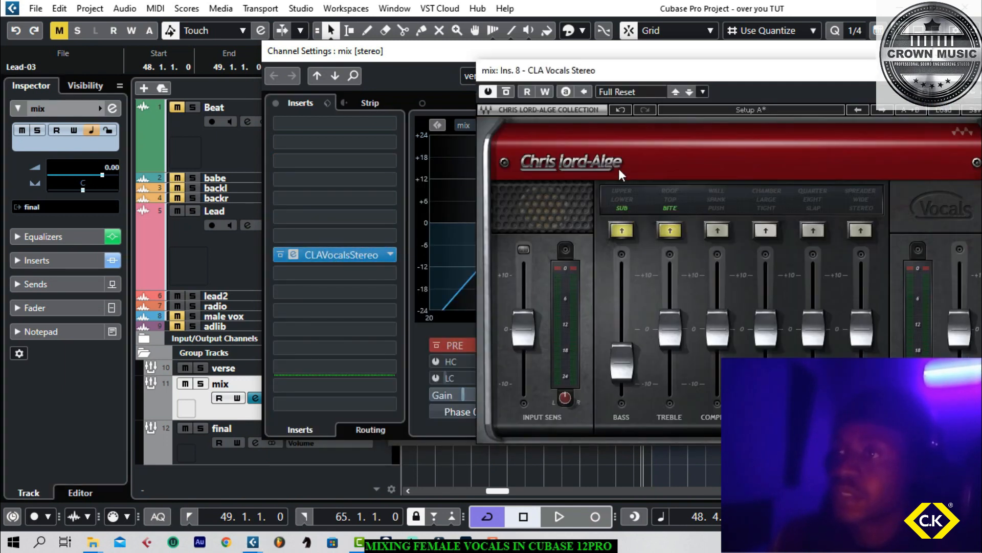
left_click_drag(689, 73, 424, 109)
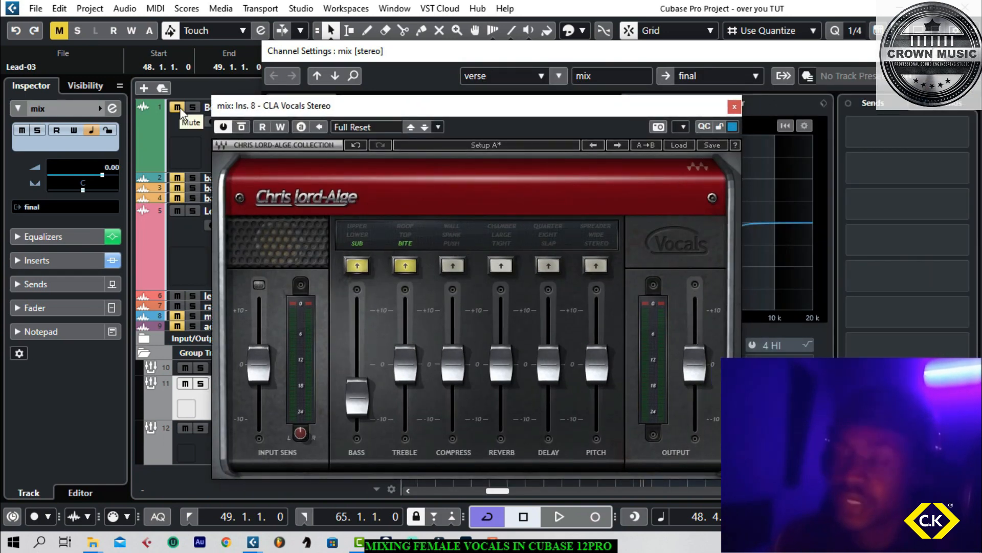
Step: Unmute the Beat track during playback, then set CLA Vocals' compress to Spank with its fader slightly above 0
left_click(177, 108)
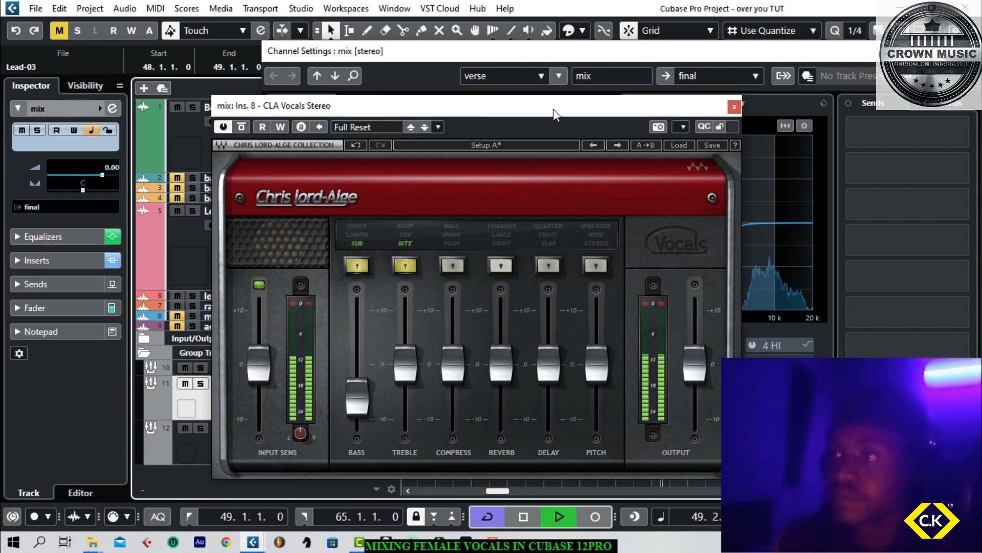
left_click_drag(554, 107, 633, 85)
left_click(534, 243)
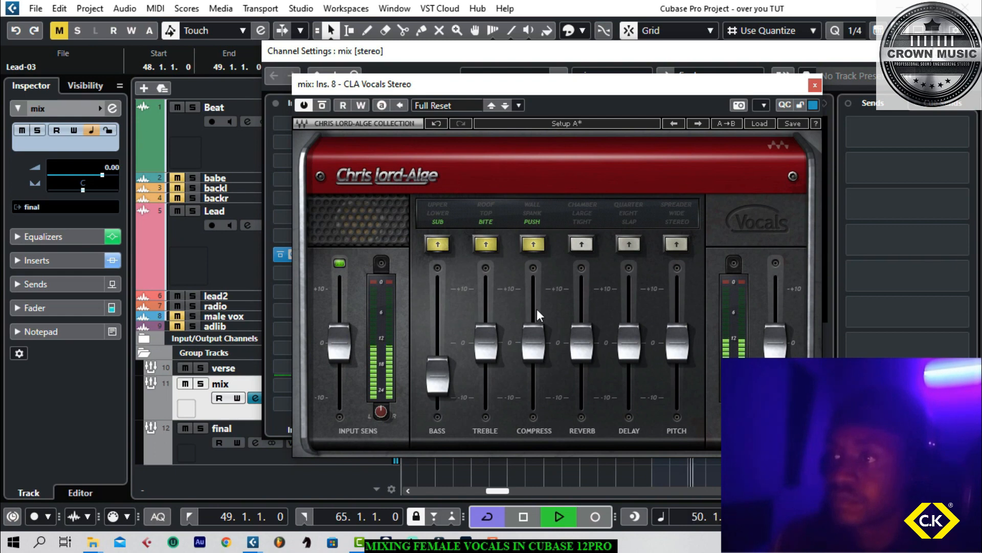
left_click_drag(533, 342, 533, 331)
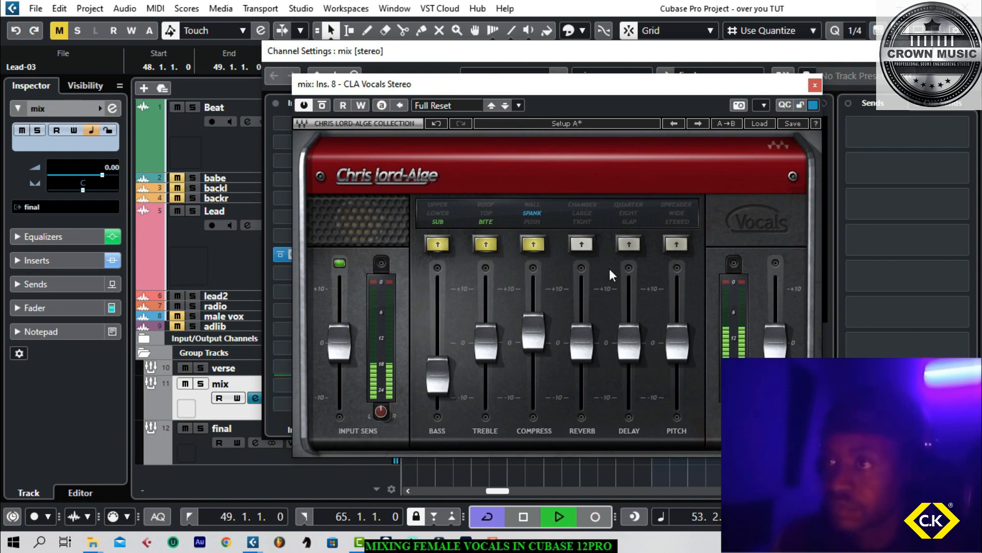
Step: Turn on CLA Vocals' reverb, audition Tight at 10.0, and settle on Large with the fader at about -3
left_click(583, 220)
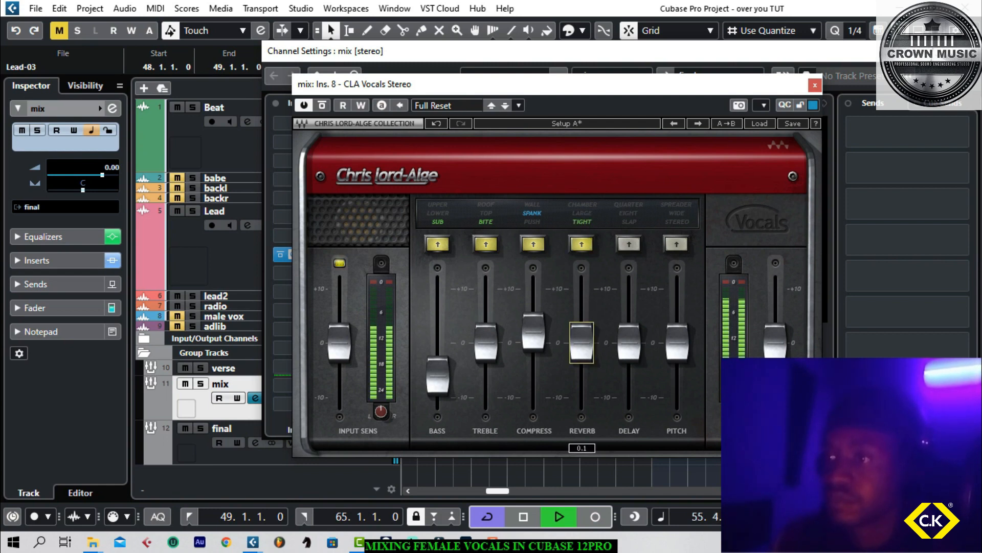
left_click_drag(582, 342, 581, 288)
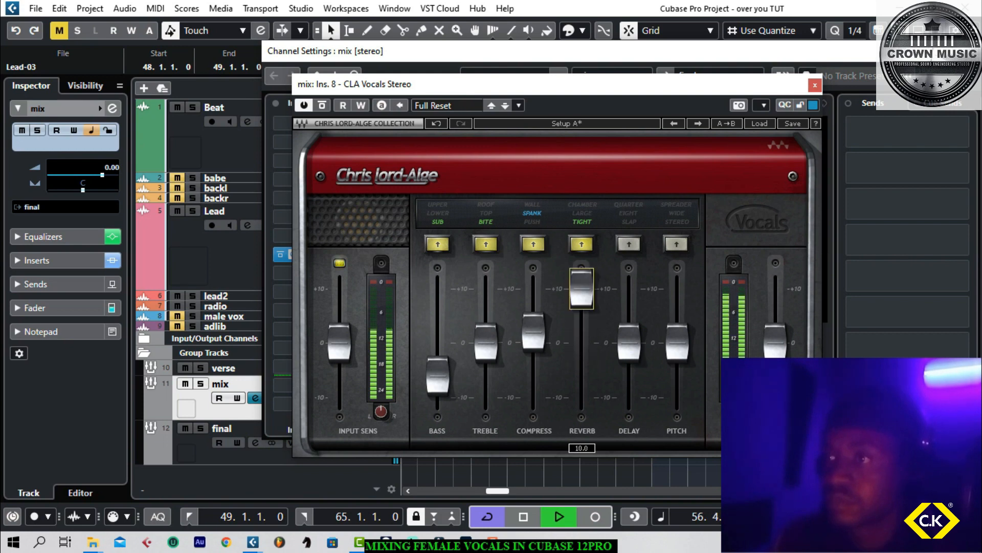
left_click(579, 214)
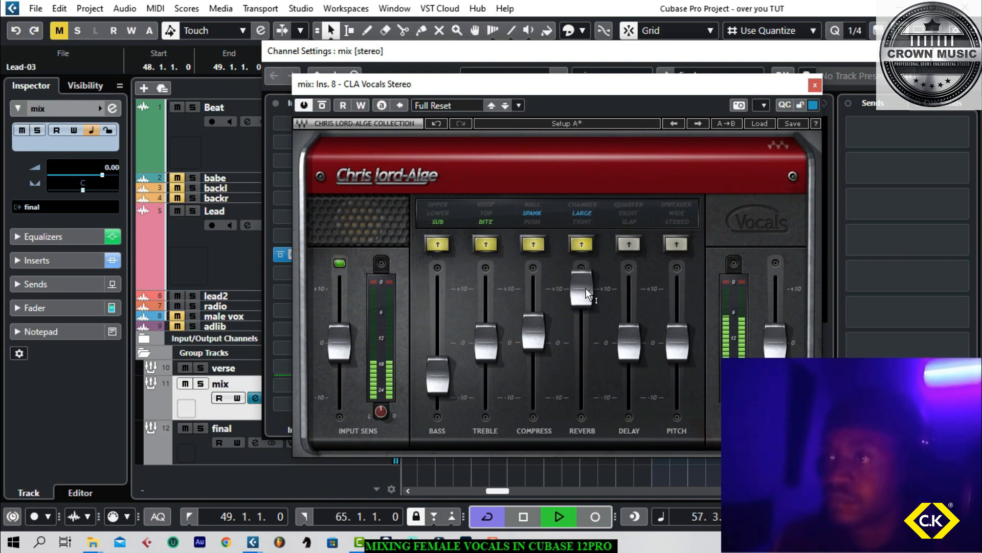
left_click_drag(586, 288, 585, 359)
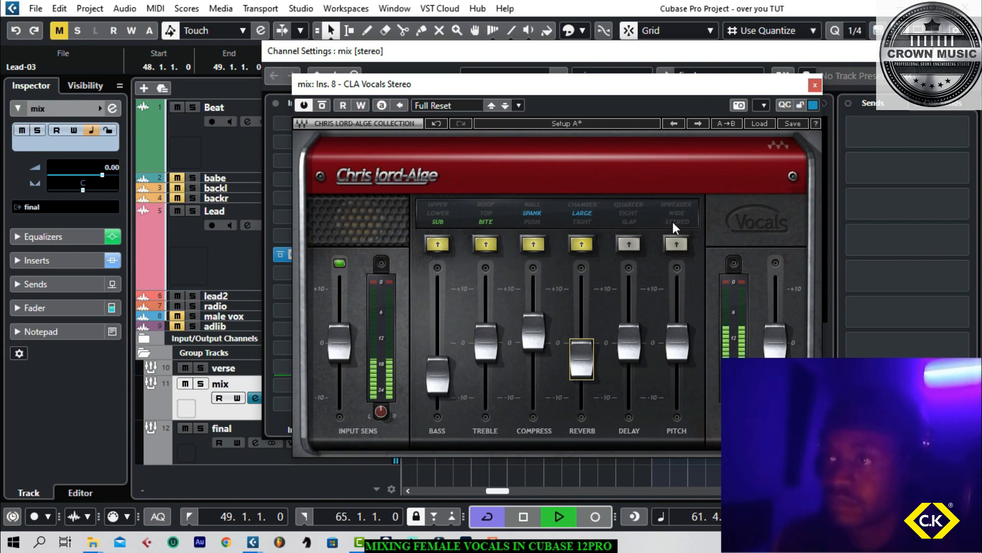
Step: Mute the Beat track and turn on CLA Vocals' Stereo pitch with its fader at about 2
left_click(183, 109)
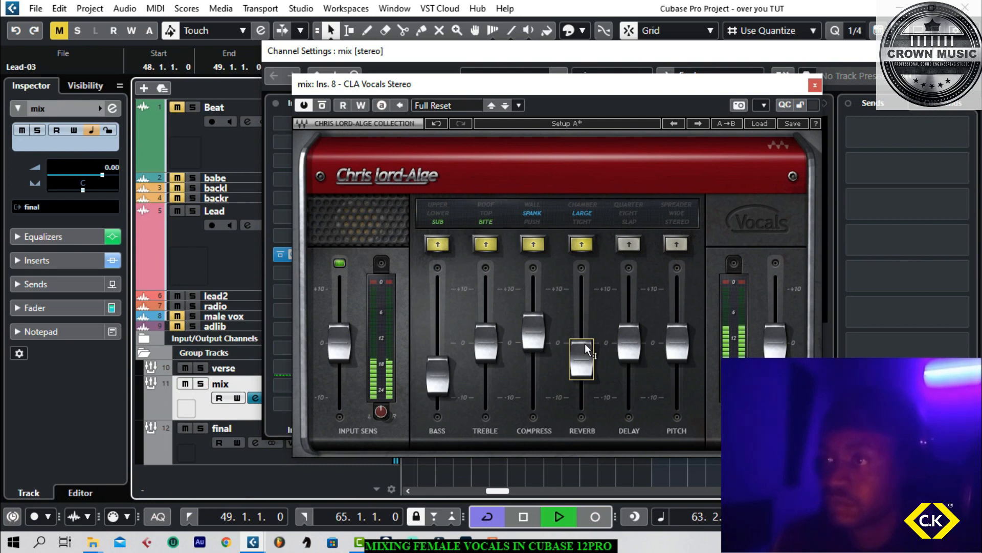
left_click(674, 243)
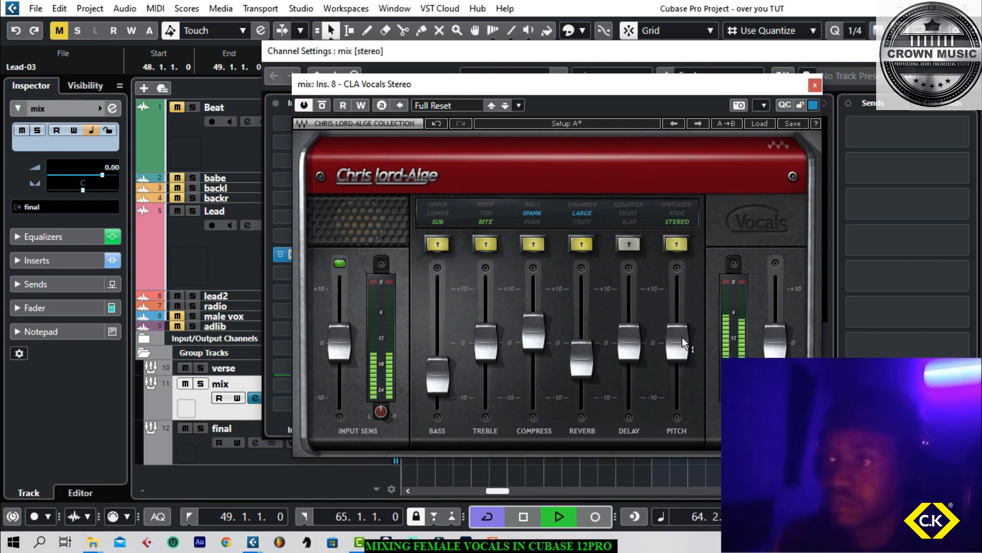
left_click_drag(677, 336, 677, 331)
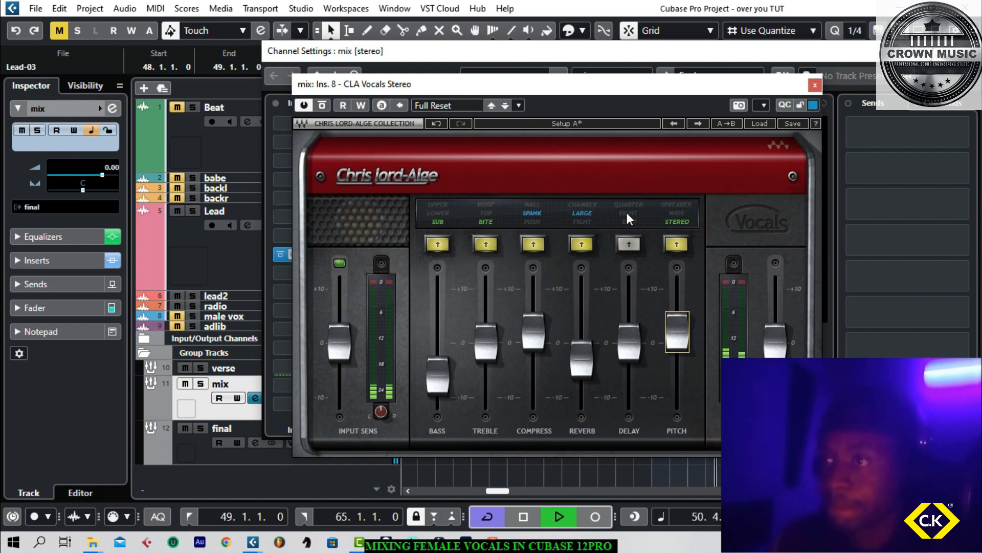
Step: Turn on CLA Vocals' Quarter delay and lower its fader to about -8
left_click(627, 231)
left_click_drag(628, 347, 629, 381)
left_click_drag(629, 384, 629, 386)
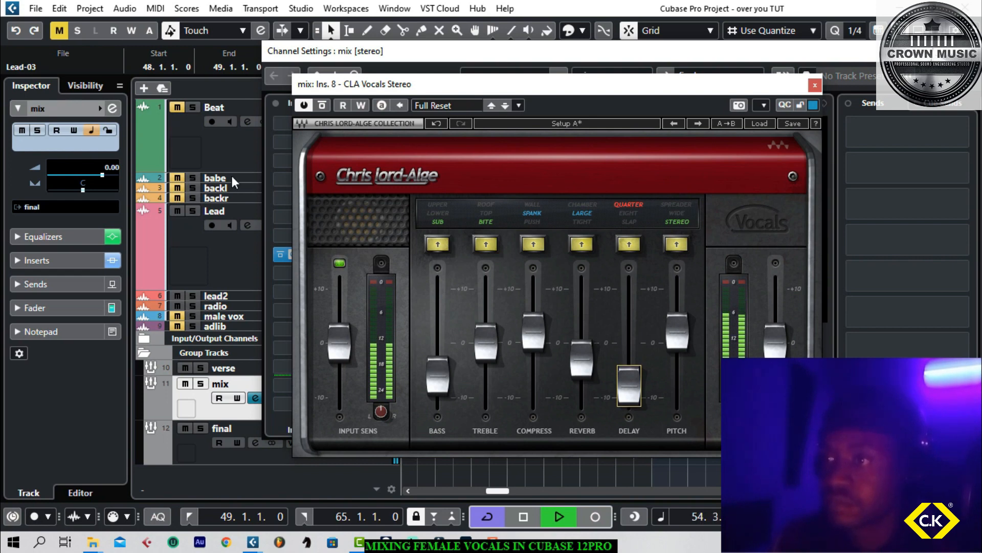
Step: Unmute the Beat track to check the vocals against it, then close CLA Vocals and stop playback
left_click(36, 8)
left_click(102, 110)
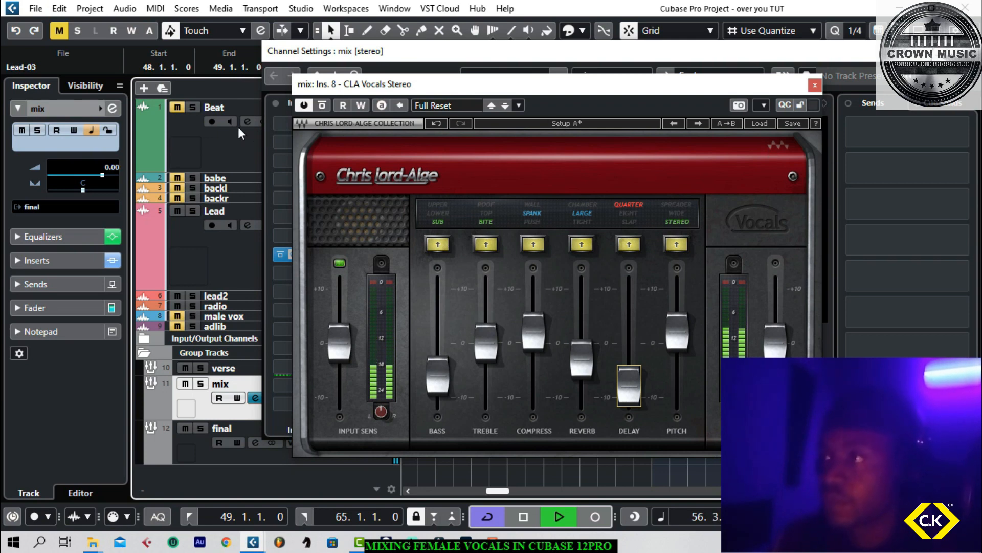
left_click(181, 107)
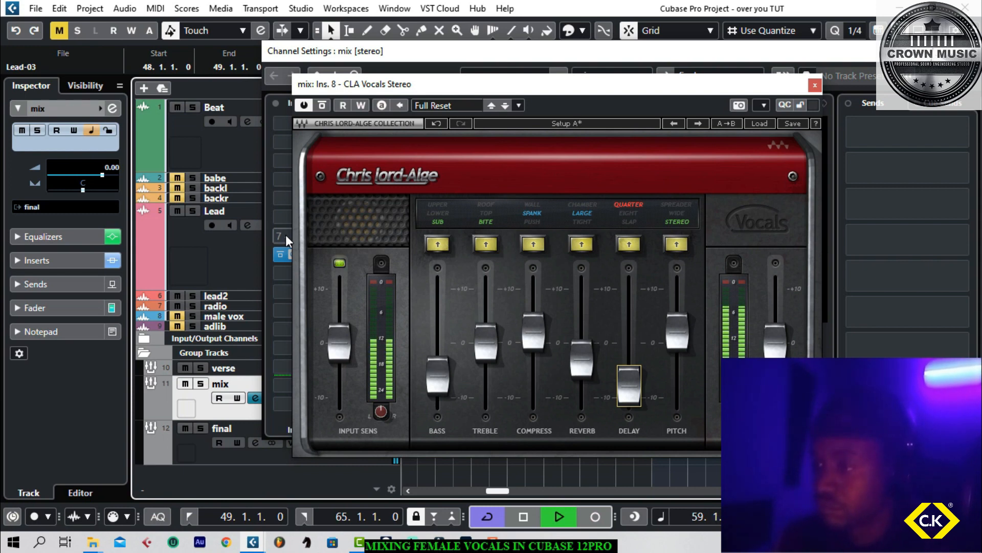
left_click(815, 85)
key("space")
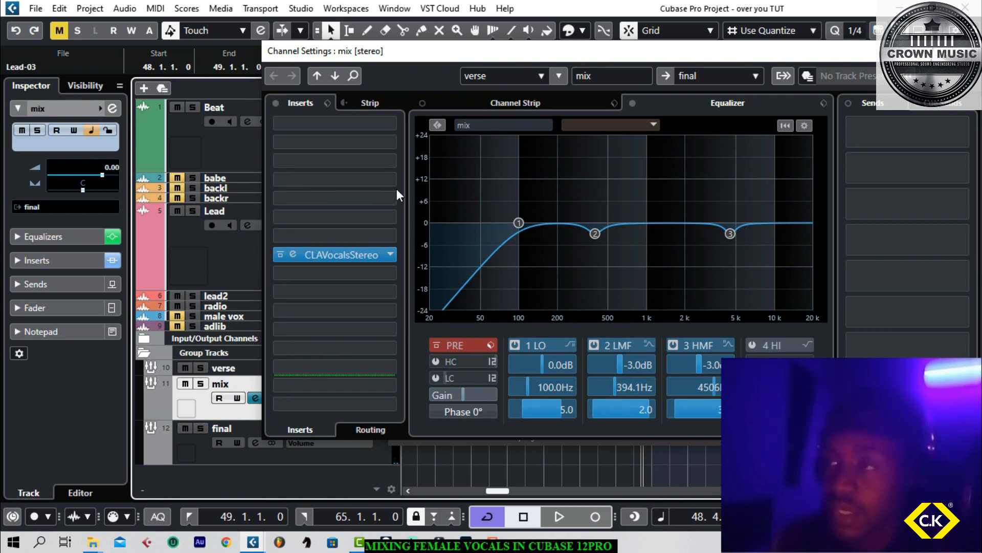
Step: Search the effects for "eq" and load RS56 Stereo into the mix group's third insert slot
left_click(393, 161)
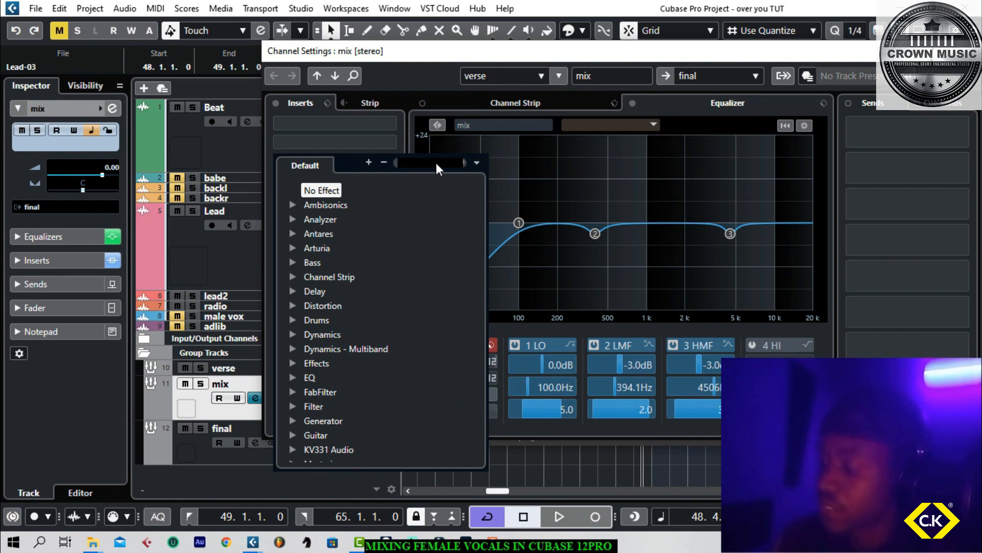
type("e")
type("q")
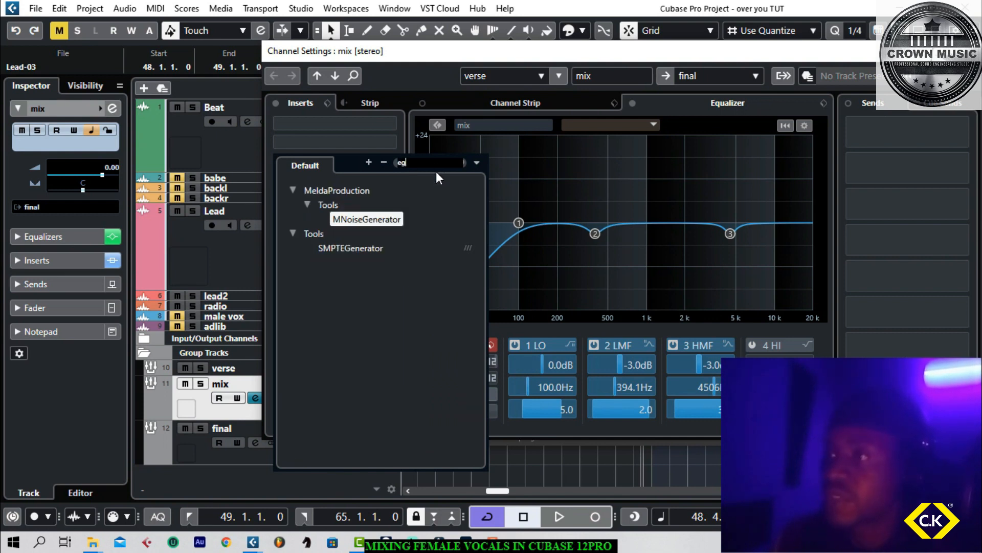
key("BackSpace")
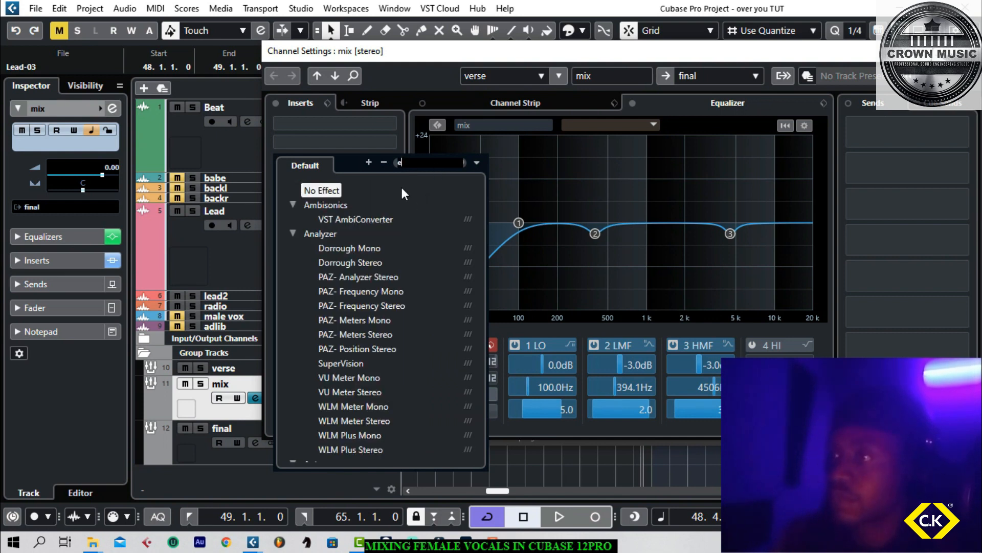
type("q")
scroll(404, 324, "down", 5)
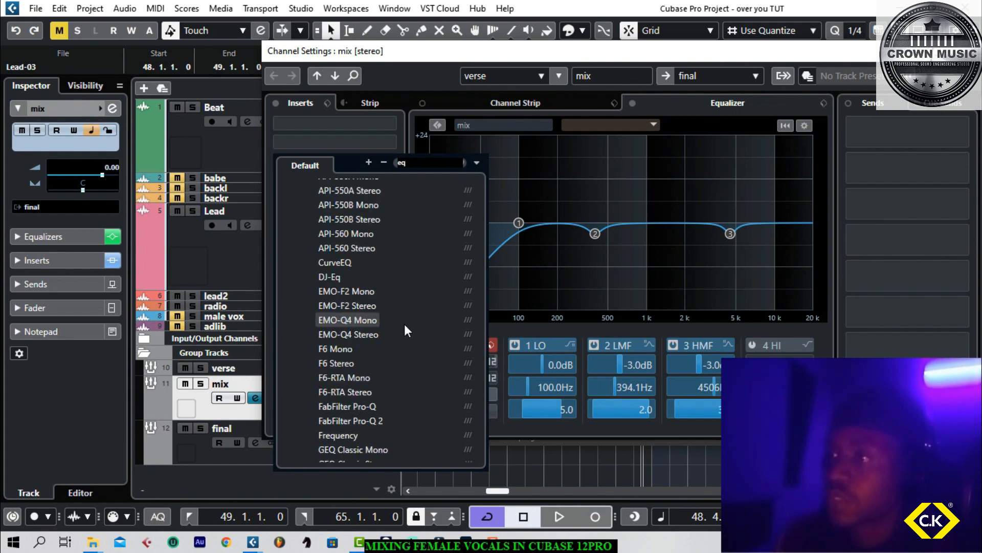
scroll(404, 322, "down", 12)
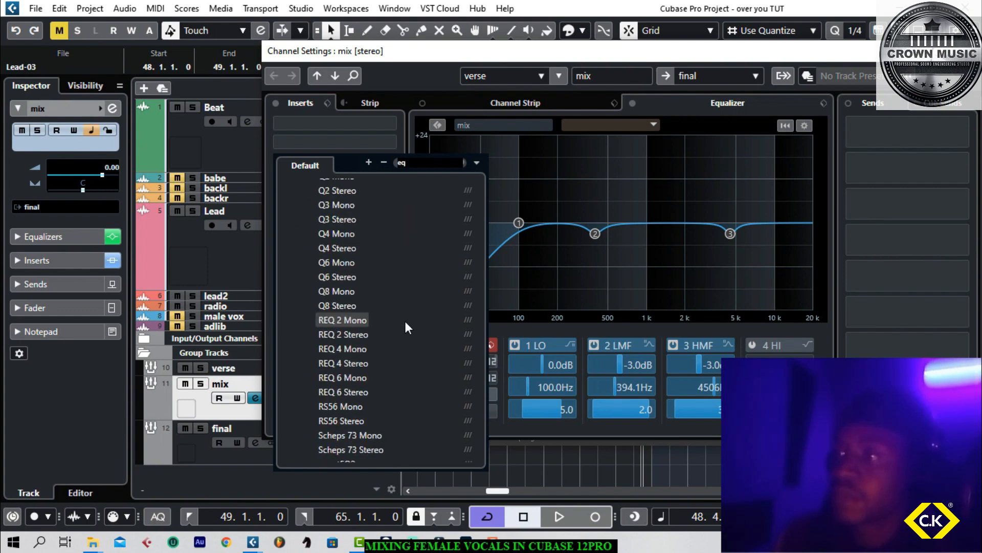
left_click(344, 421)
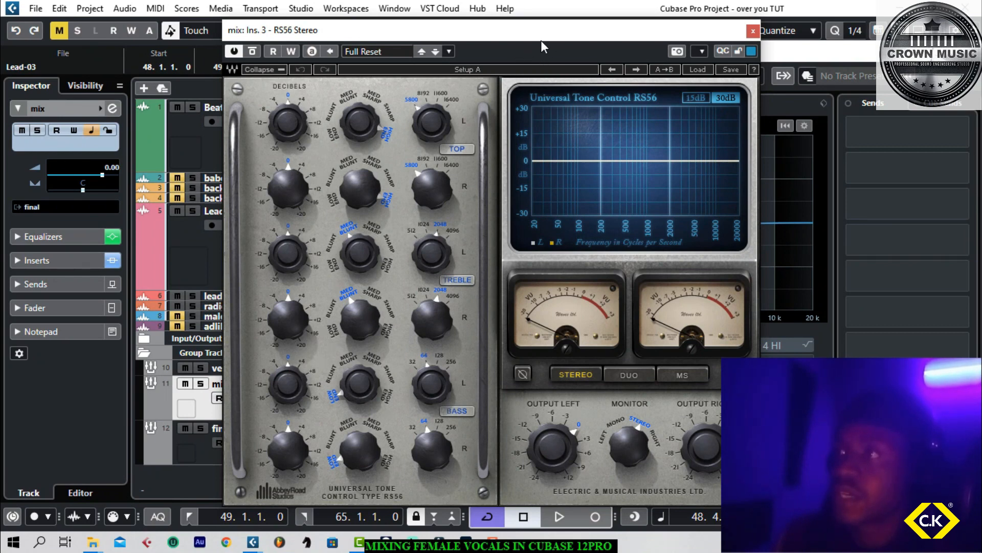
Step: Load RS56's Male Vocal Boost preset, lower its Top band gain to 4.0 during playback and close the plug-in
left_click_drag(531, 32, 625, 34)
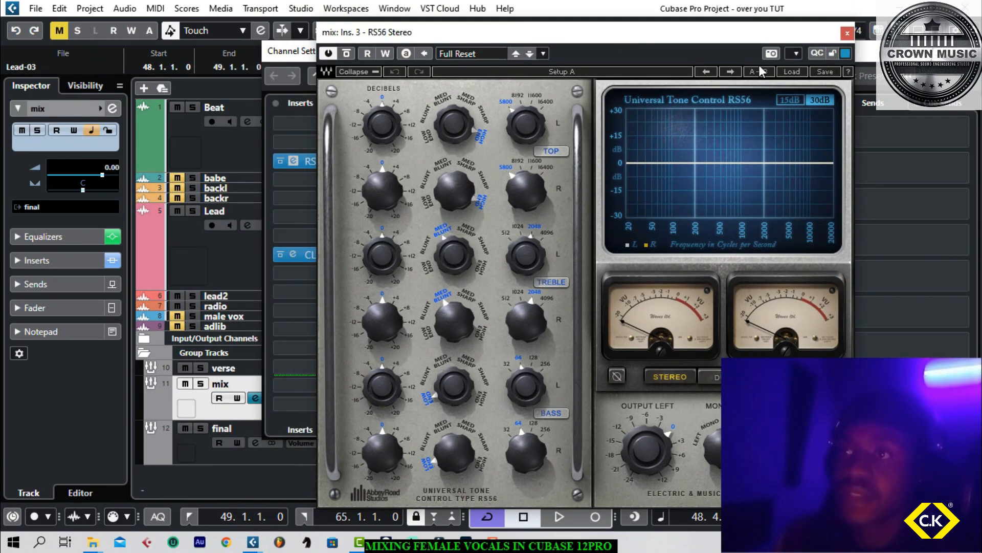
left_click(789, 70)
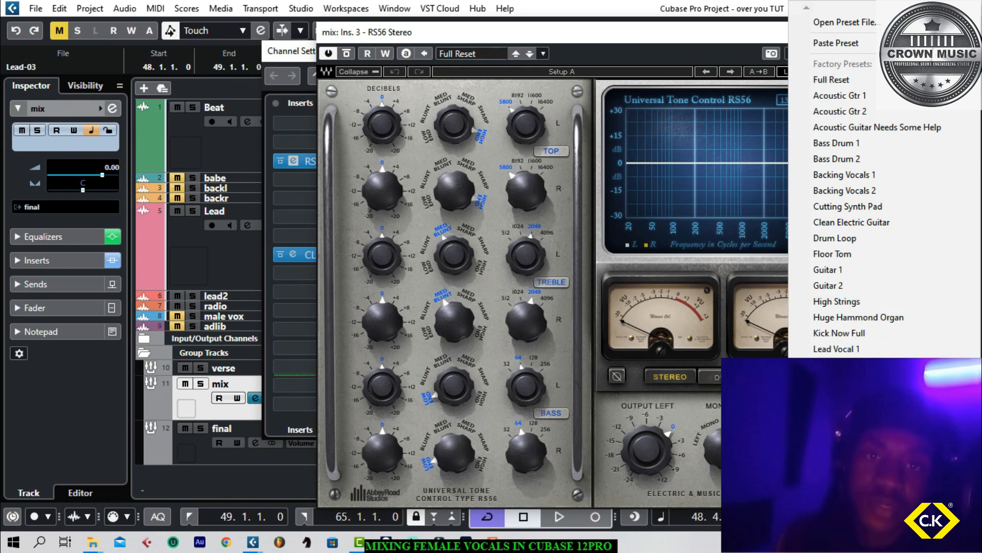
left_click(841, 381)
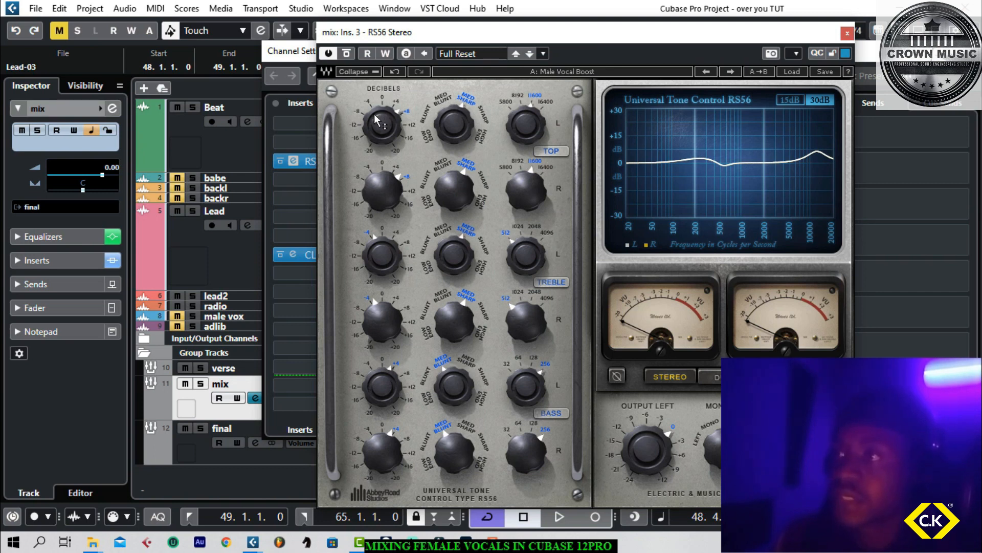
key("space")
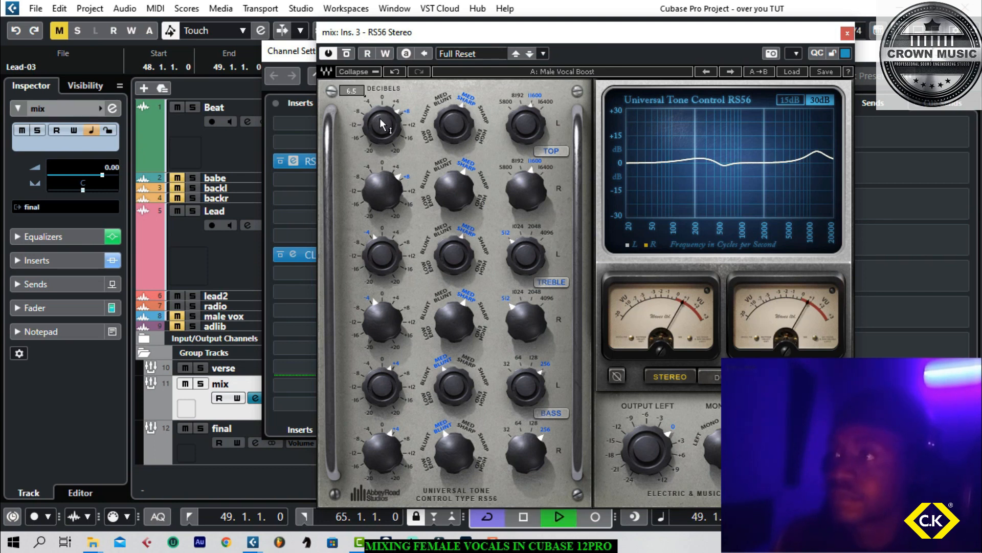
left_click_drag(381, 123, 381, 132)
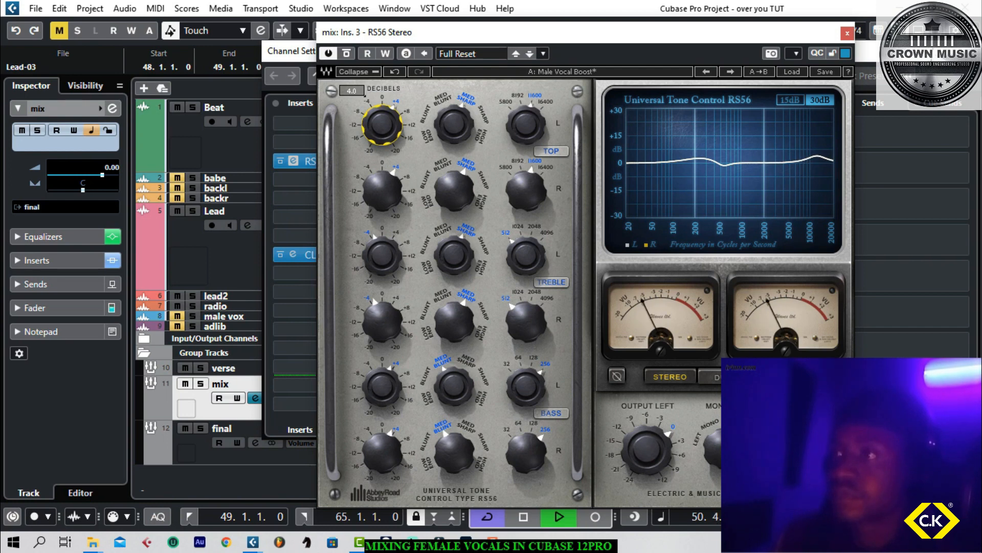
left_click(847, 32)
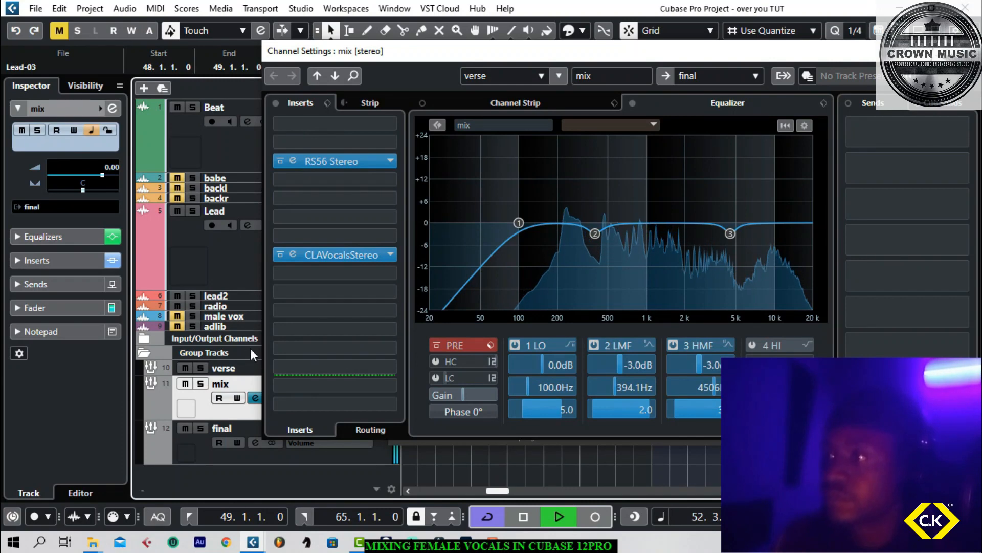
Step: Check the verse group's DeEsser during playback, close it, return to the mix group's channel settings and stop playback
left_click(251, 361)
left_click(326, 144)
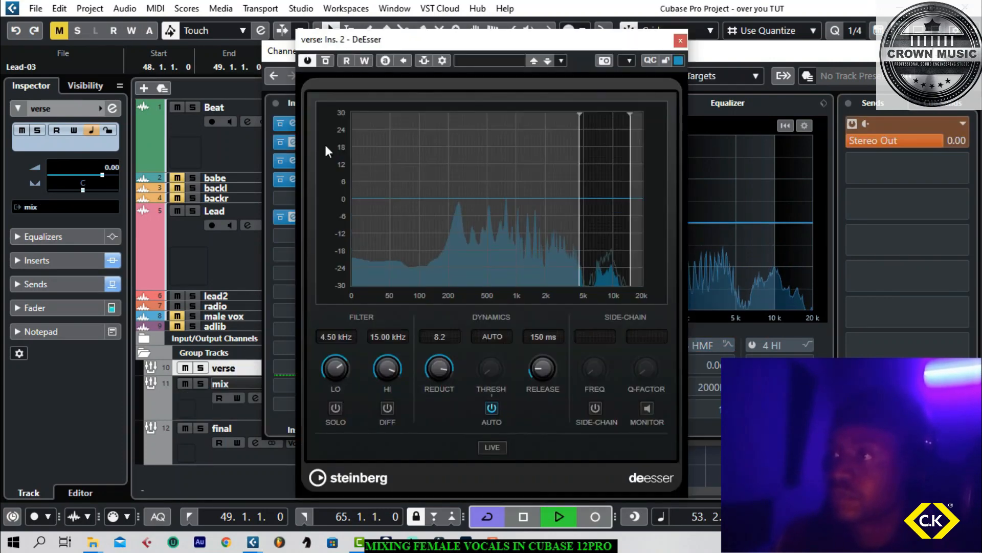
left_click(680, 40)
left_click(217, 414)
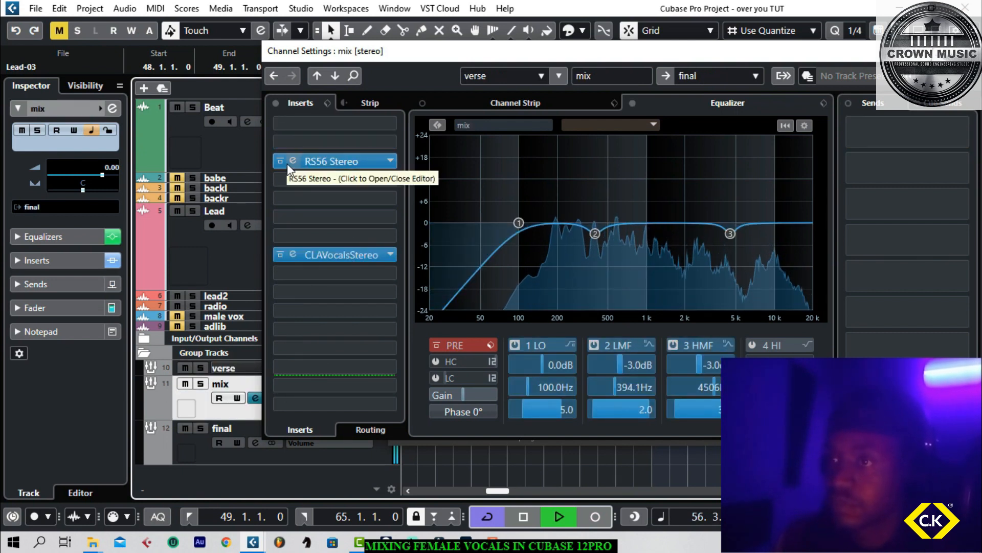
key("space")
Step: Open RS56 Stereo on the mix group, review its boost curve and Bass band gain, and close it
left_click(334, 162)
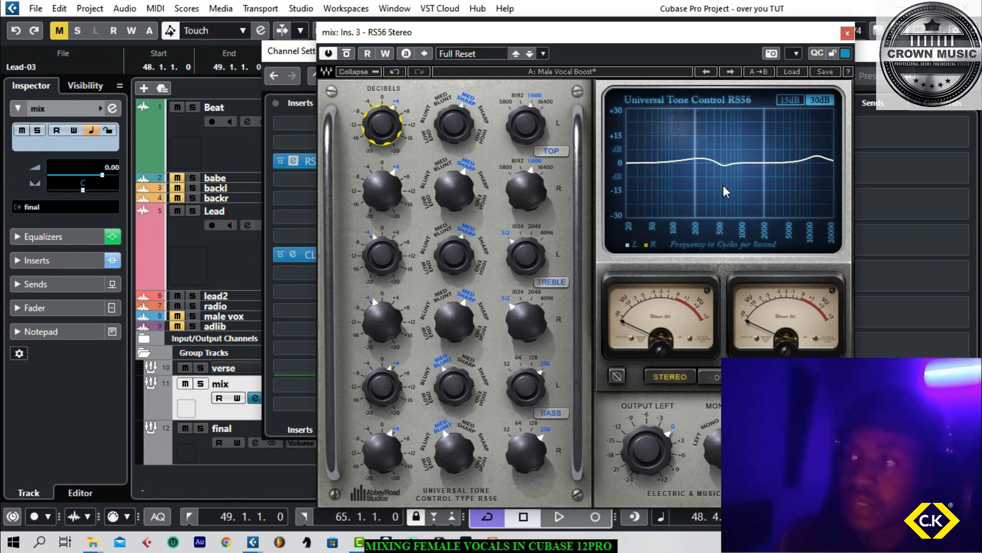
left_click(383, 383)
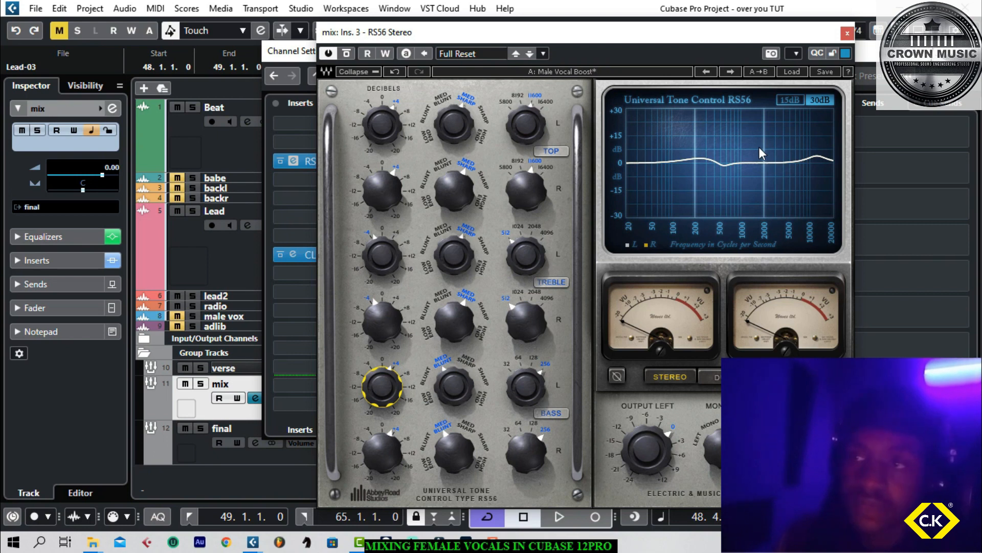
left_click(847, 34)
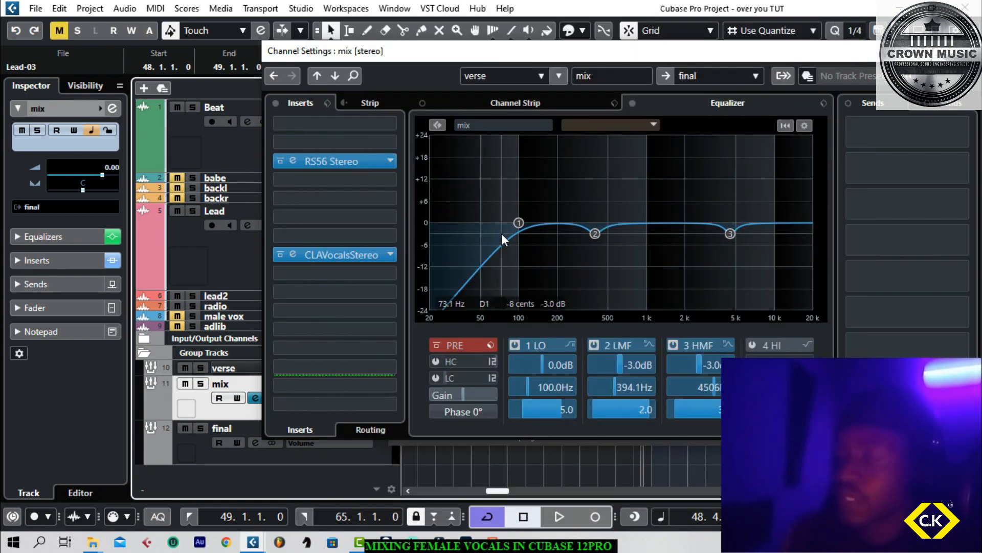
Step: Set the mix group's volume to -2.00 and play the section to check the level
double_click(107, 168)
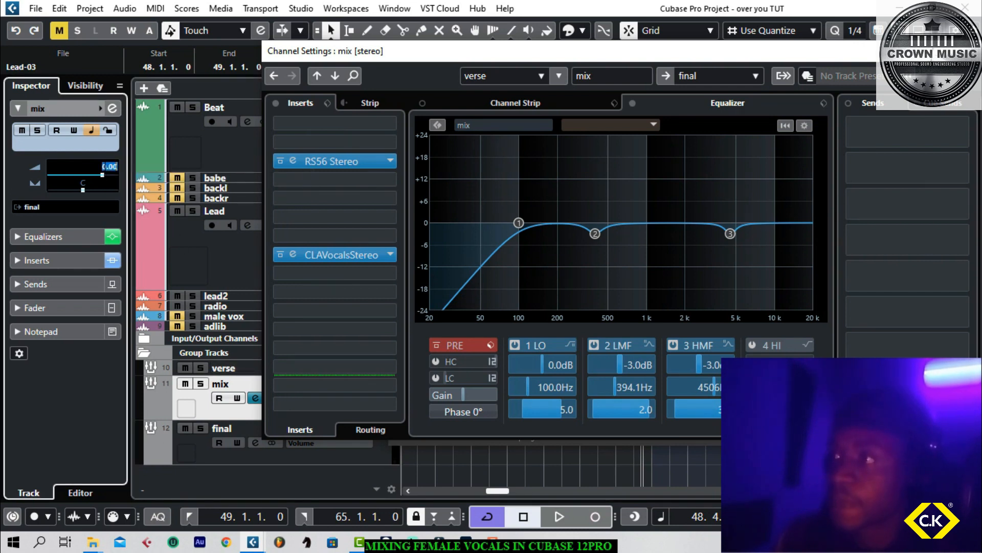
key("BackSpace")
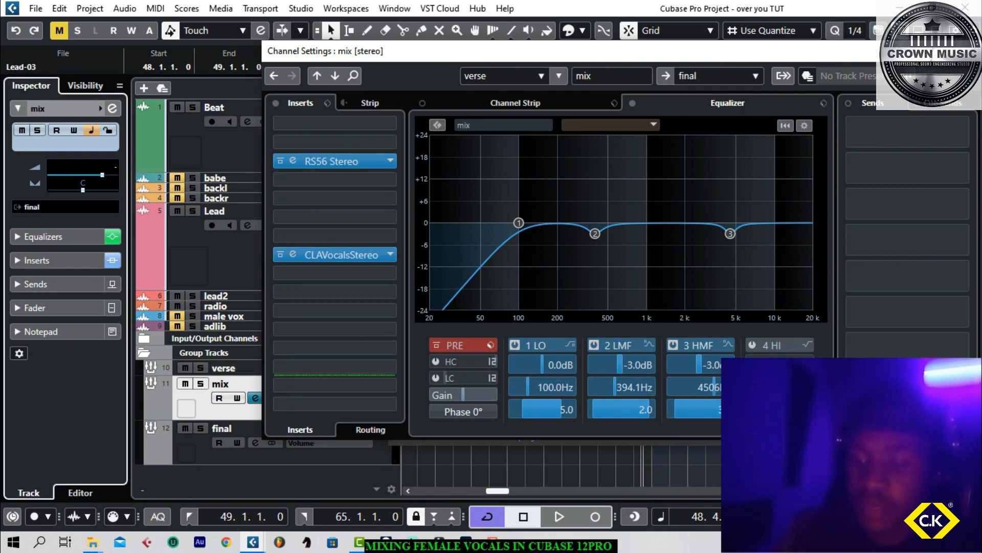
key("space")
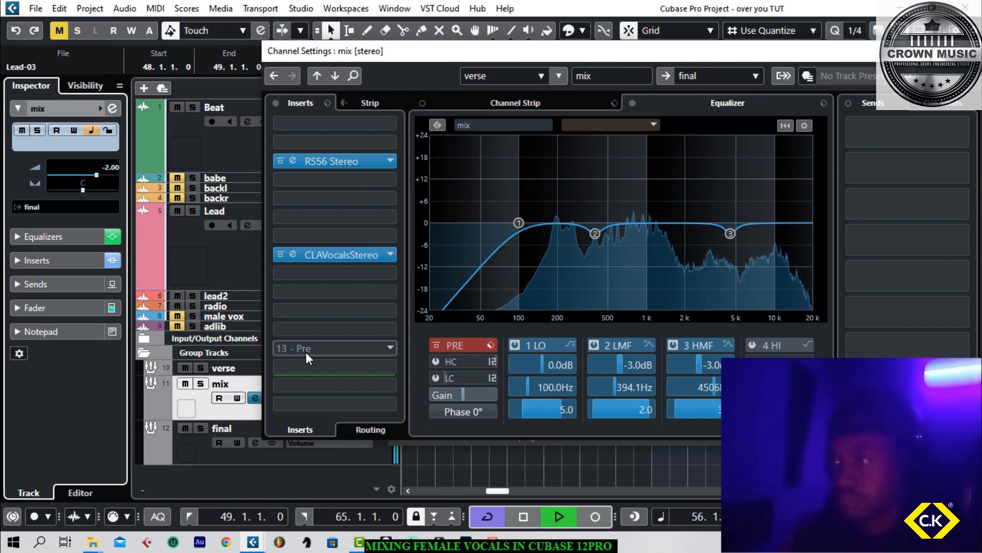
key("space")
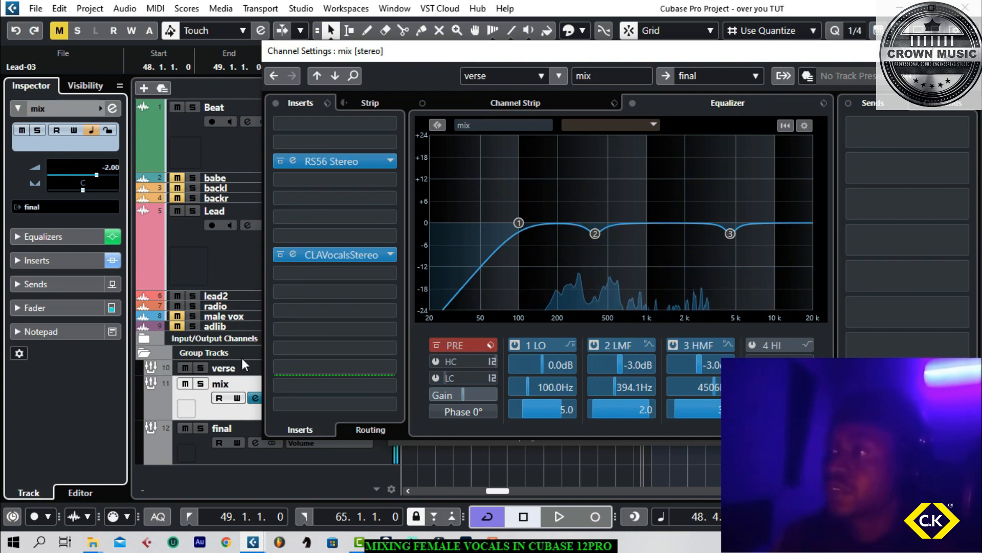
Step: Search the effects for "delay", load H-Delay Stereo into the mix group's second insert slot and turn on Ping Pong
left_click(391, 141)
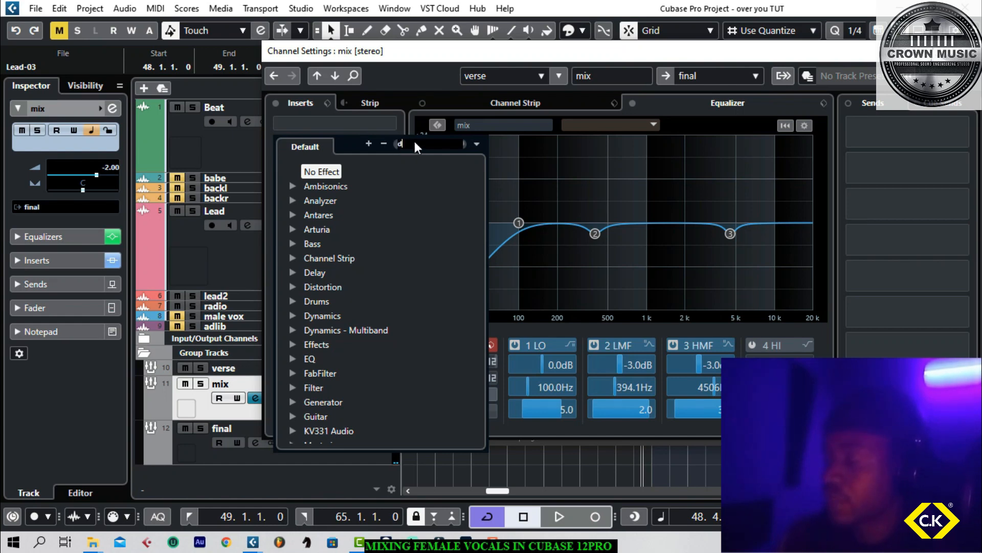
type("delay")
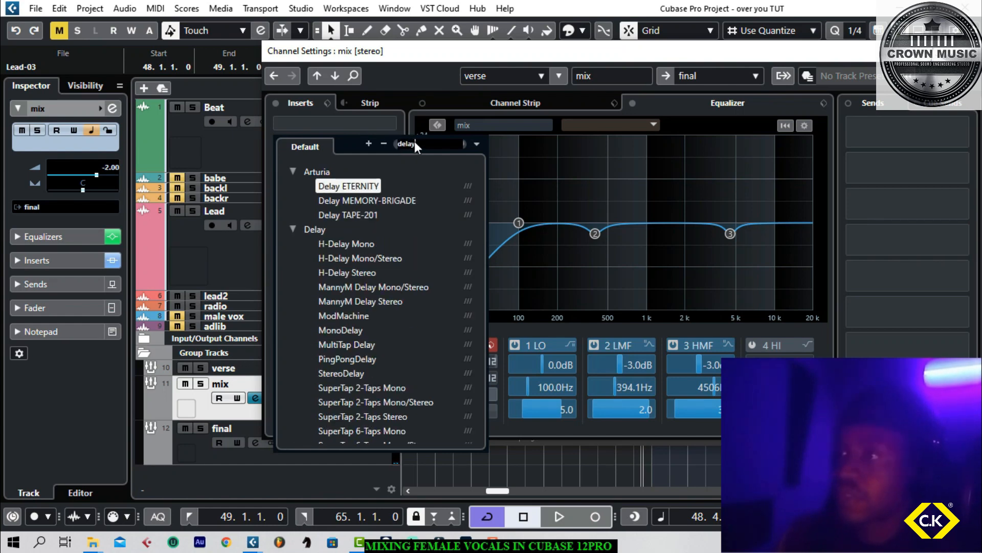
left_click(373, 273)
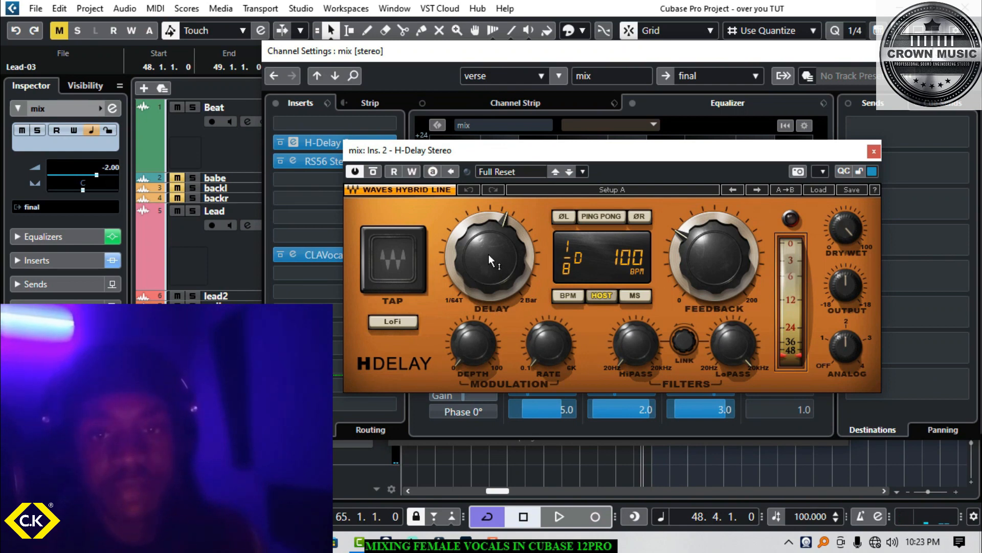
left_click(588, 215)
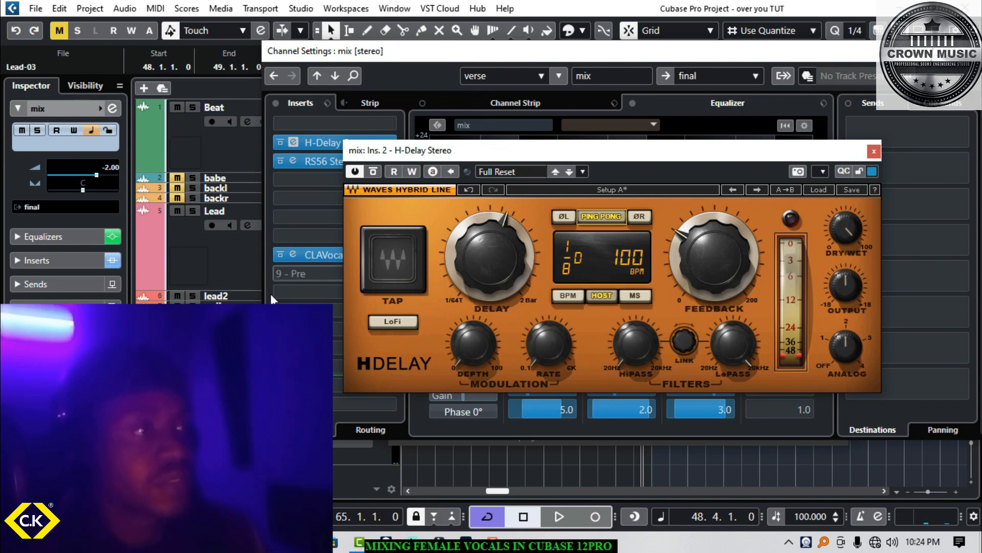
Step: Solo the mix group, set H-Delay's delay time to 1/8 and start playback
left_click(193, 389)
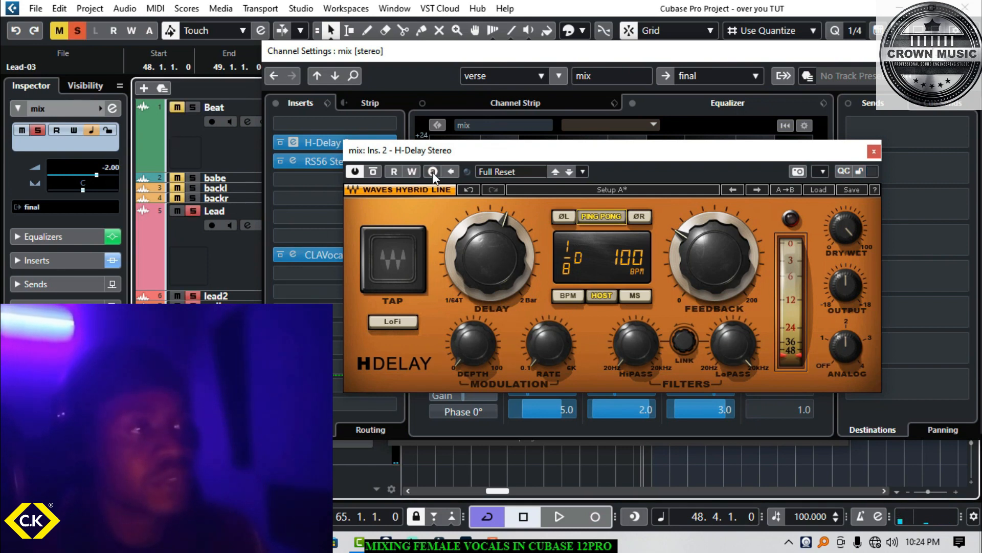
left_click_drag(496, 252, 497, 252)
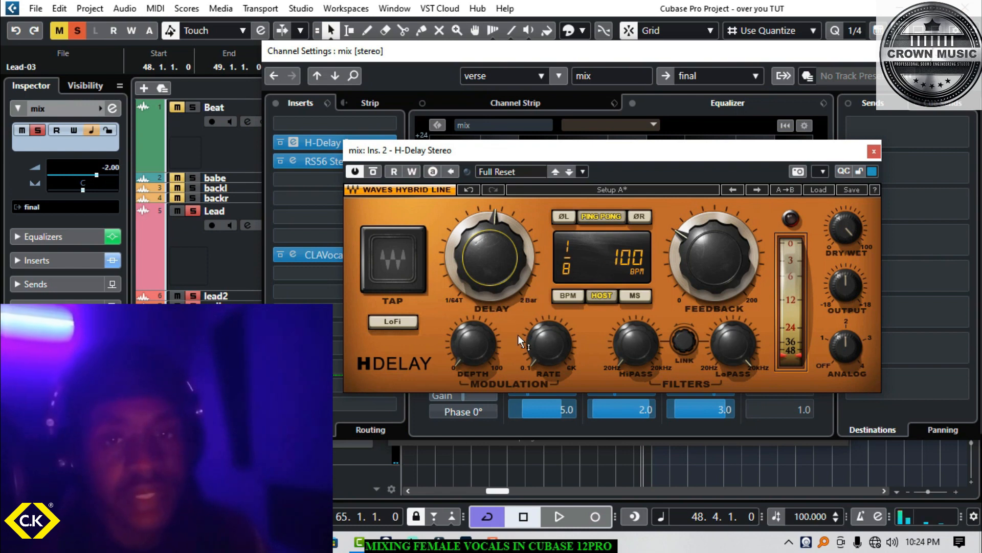
key("space")
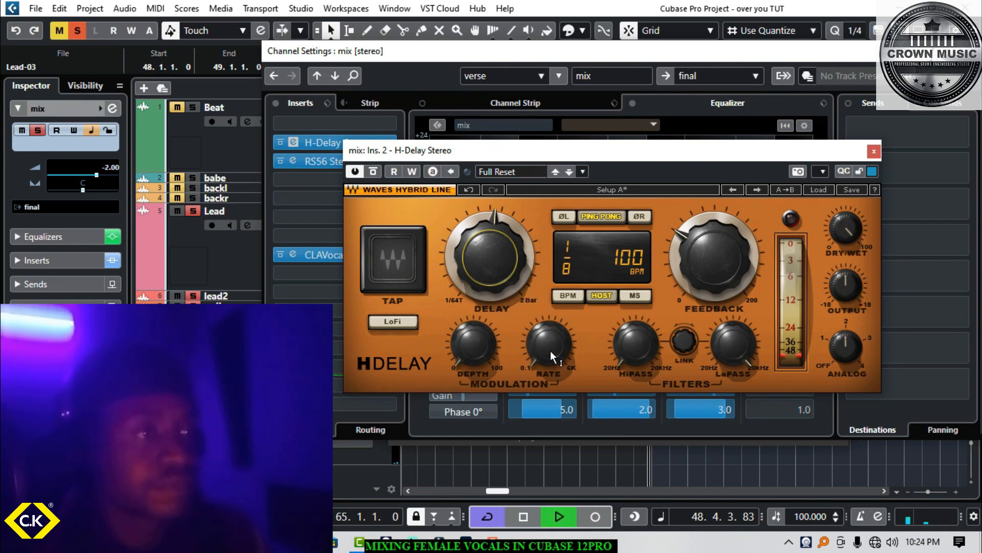
Step: Raise H-Delay's modulation rate to about 25.3, then raise its HiPass and lower its LoPass filter
left_click_drag(551, 351, 550, 332)
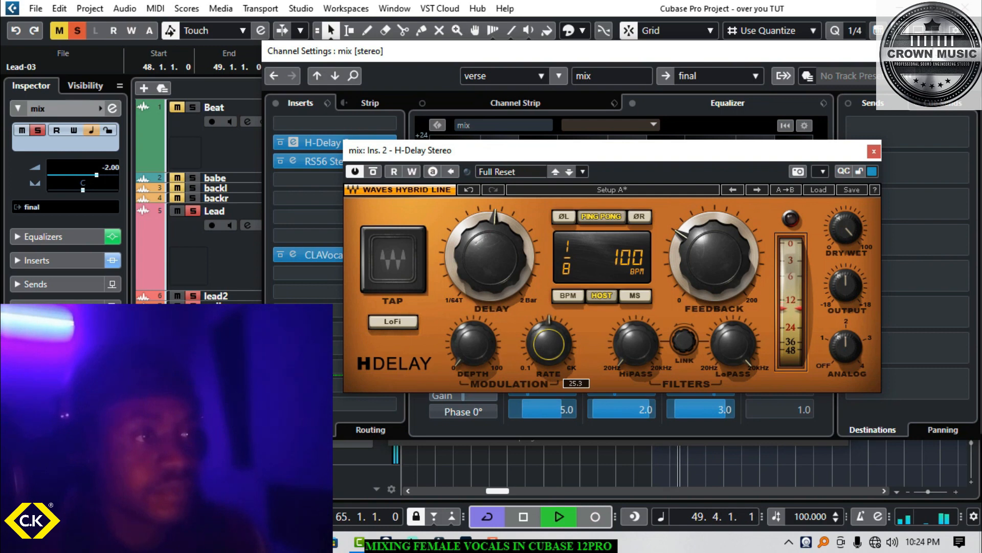
left_click(475, 352)
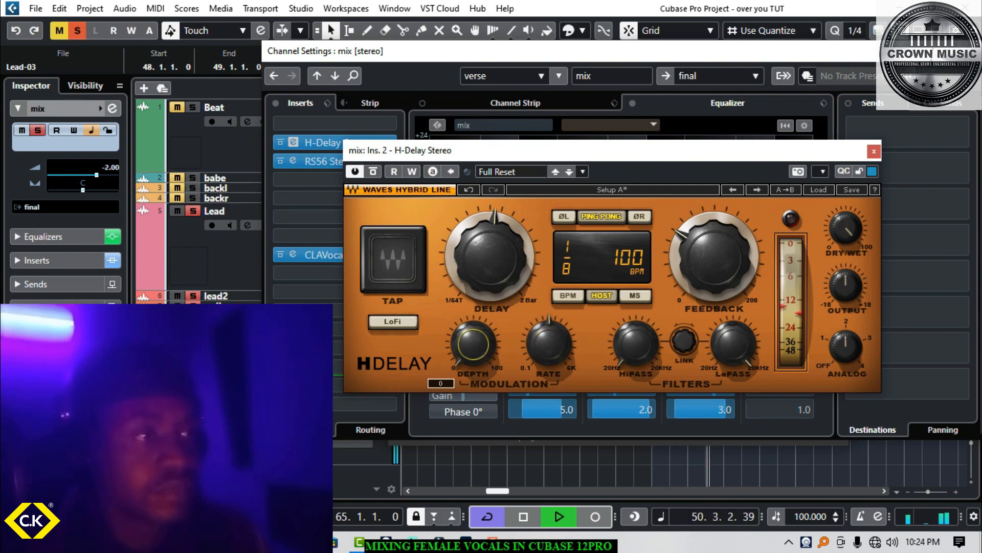
left_click_drag(604, 351, 635, 342)
left_click_drag(733, 344, 733, 365)
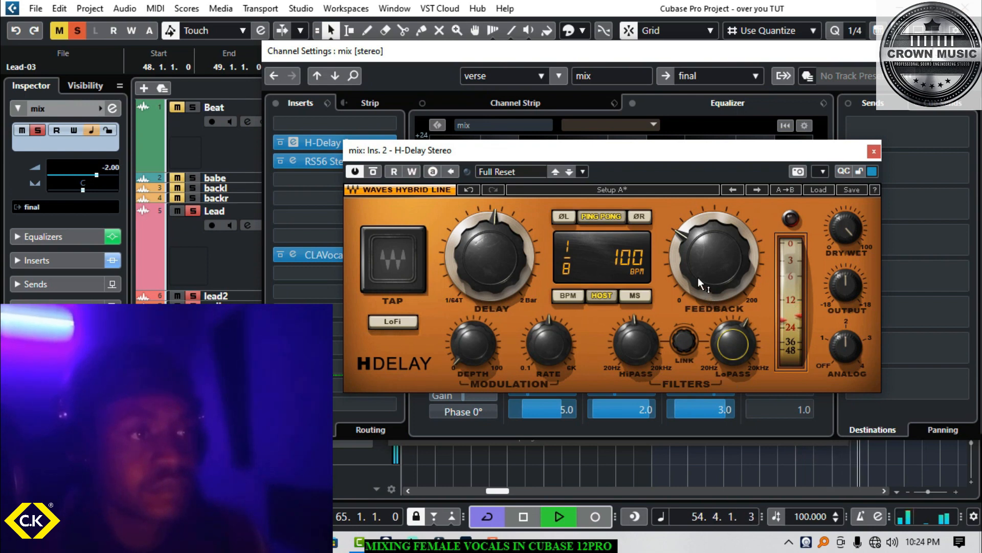
Step: Lower H-Delay's feedback to about 10 and turn its Analog control down
left_click_drag(698, 277, 698, 310)
left_click_drag(846, 344, 845, 371)
mouse_move(847, 228)
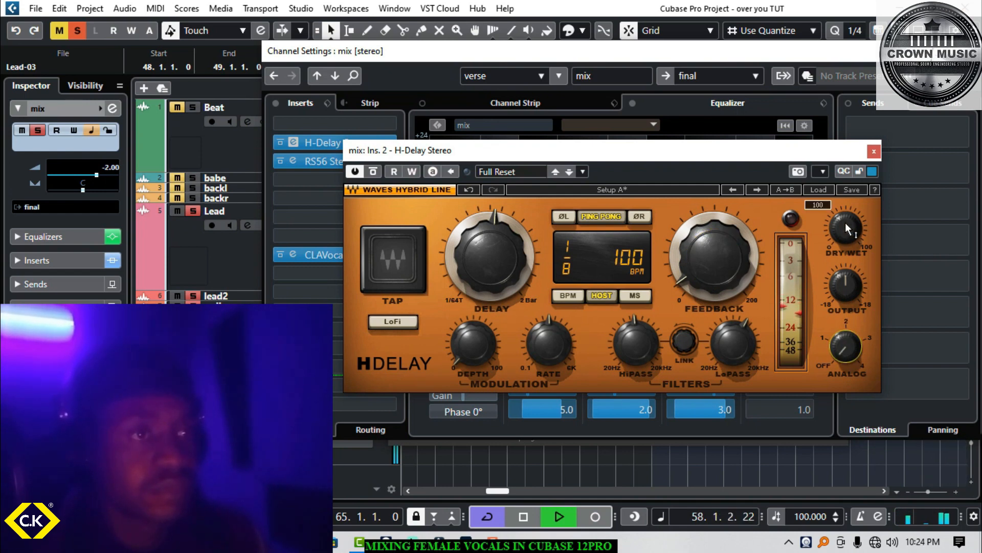
Step: Set H-Delay's delay time to 1/4, lower its Dry/Wet during playback and stop playback
left_click_drag(483, 244, 483, 224)
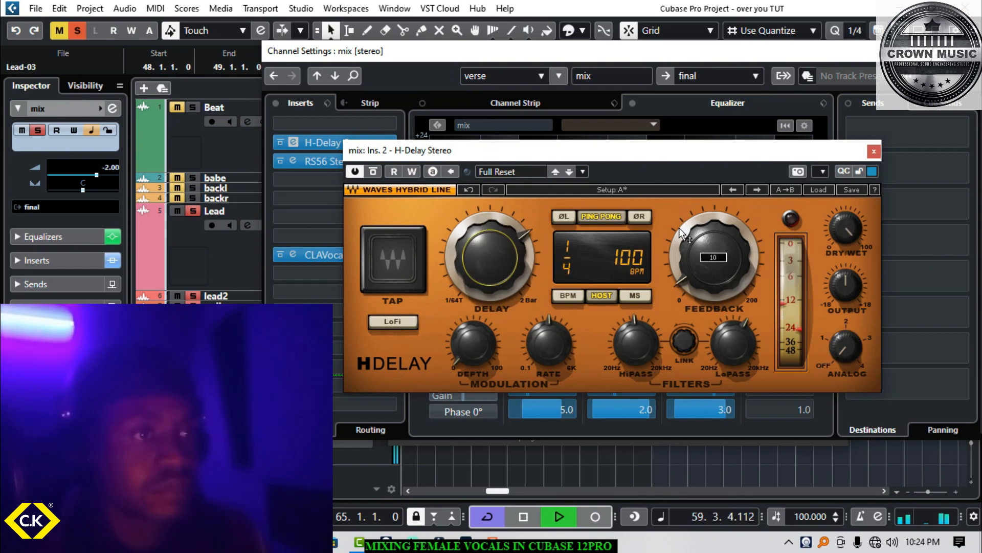
left_click_drag(848, 230, 848, 240)
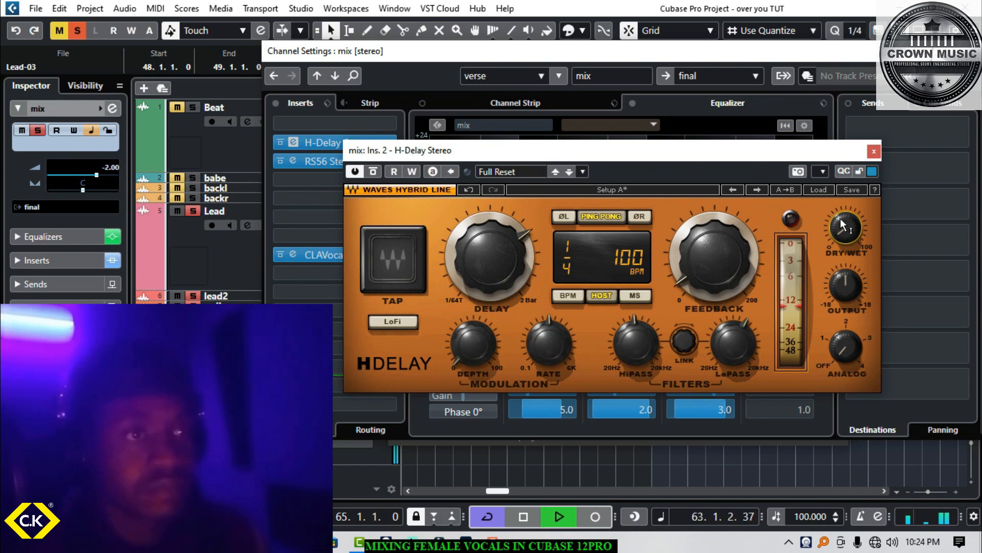
left_click(842, 235)
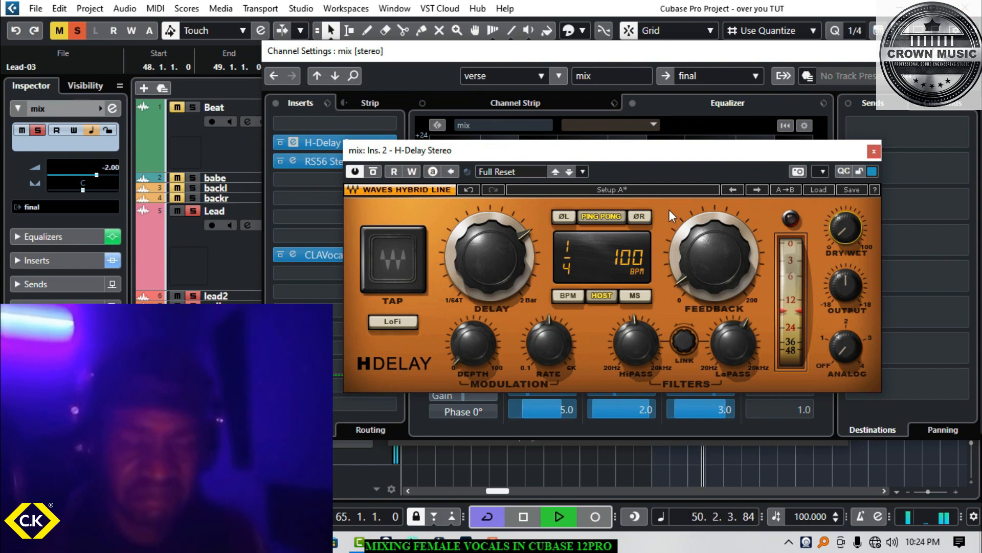
key("space")
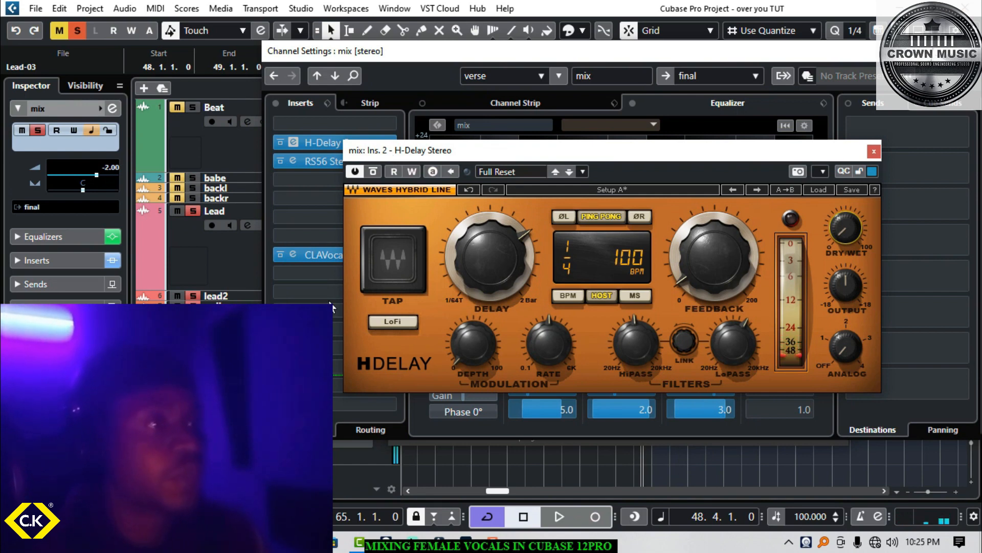
Step: Unmute and solo the Beat track and play it together with the vocals
left_click(176, 107)
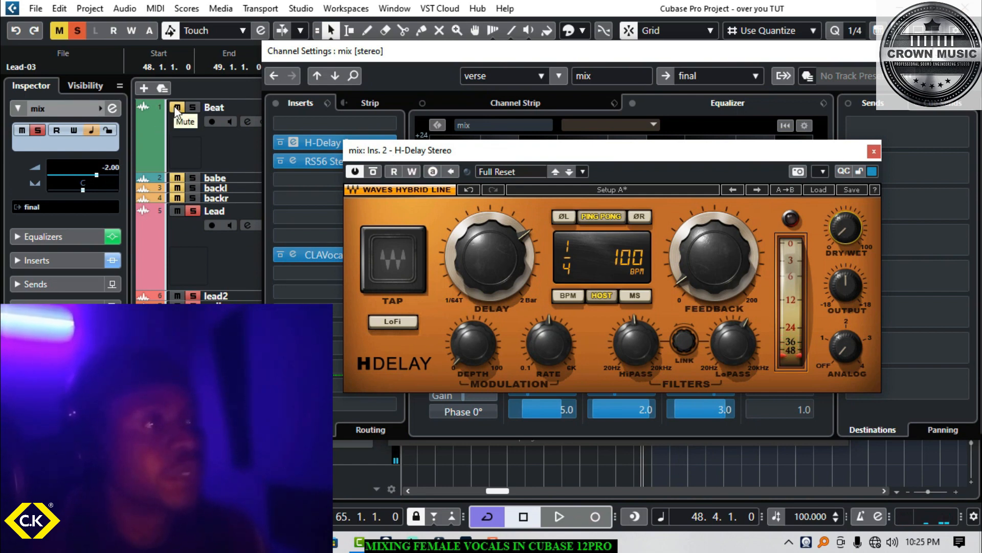
left_click(193, 107)
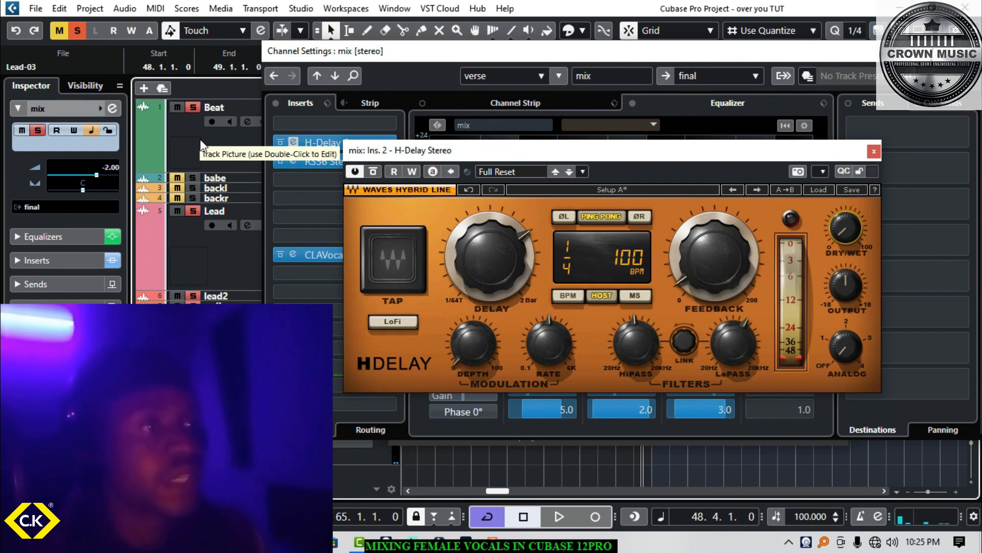
key("space")
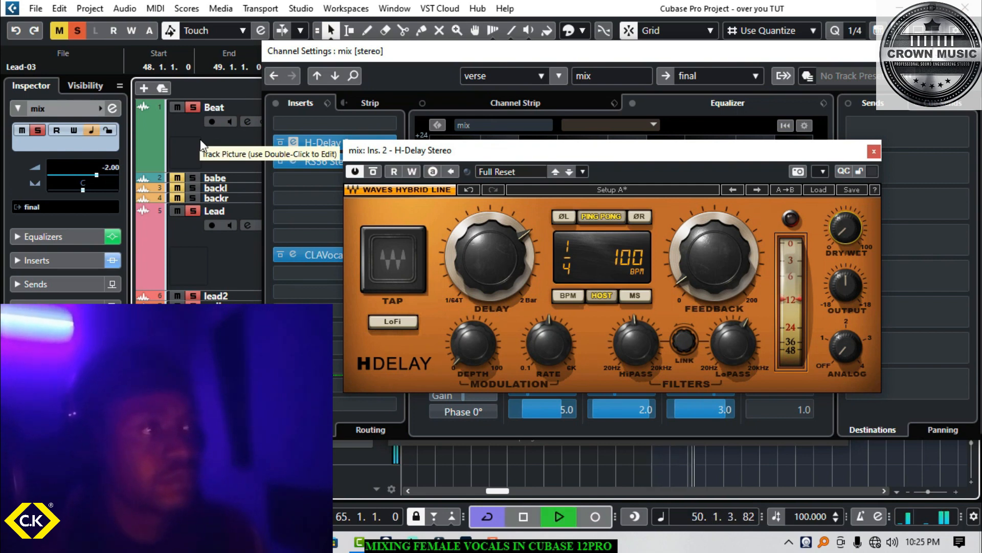
Step: Compare the mix with H-Delay bypassed and active, close the plug-in and stop playback
left_click(374, 172)
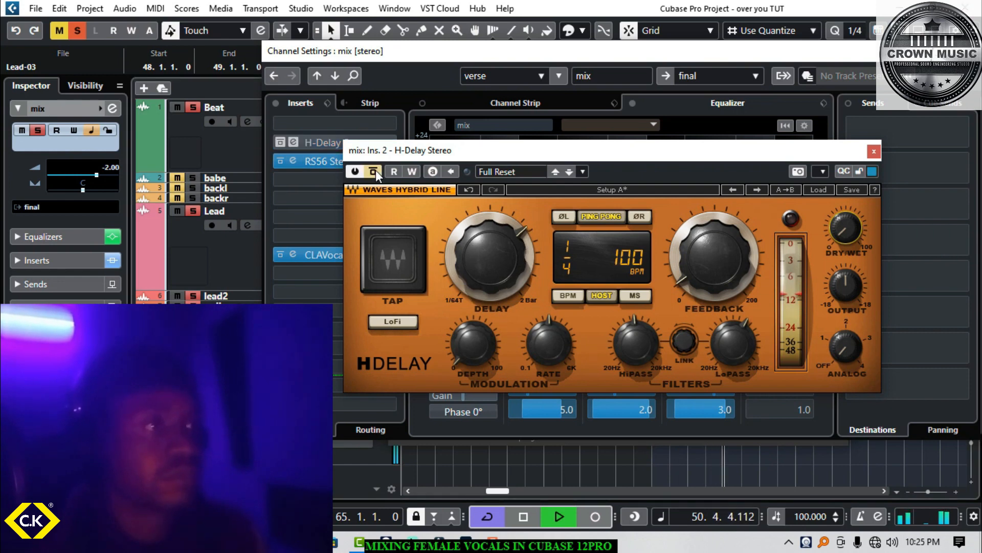
left_click(374, 172)
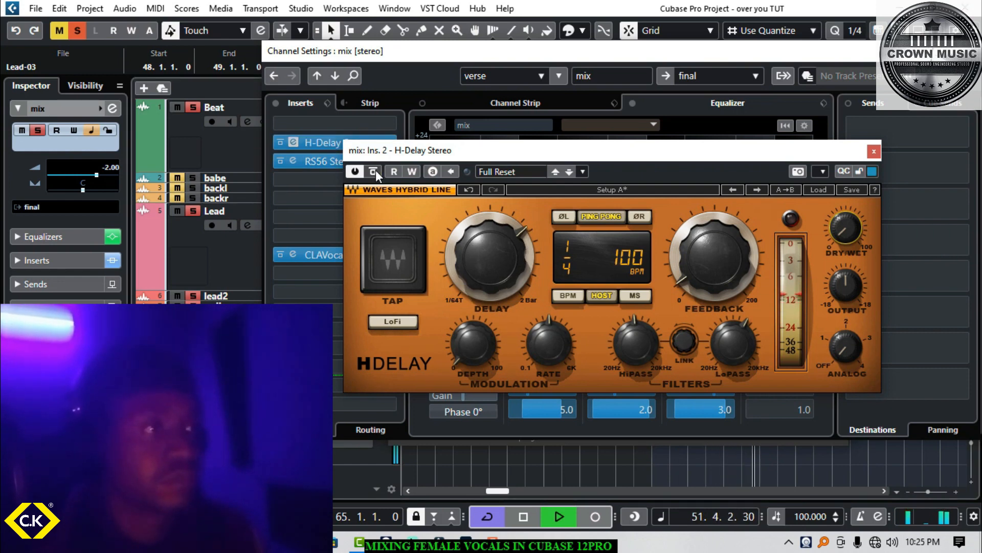
left_click(874, 151)
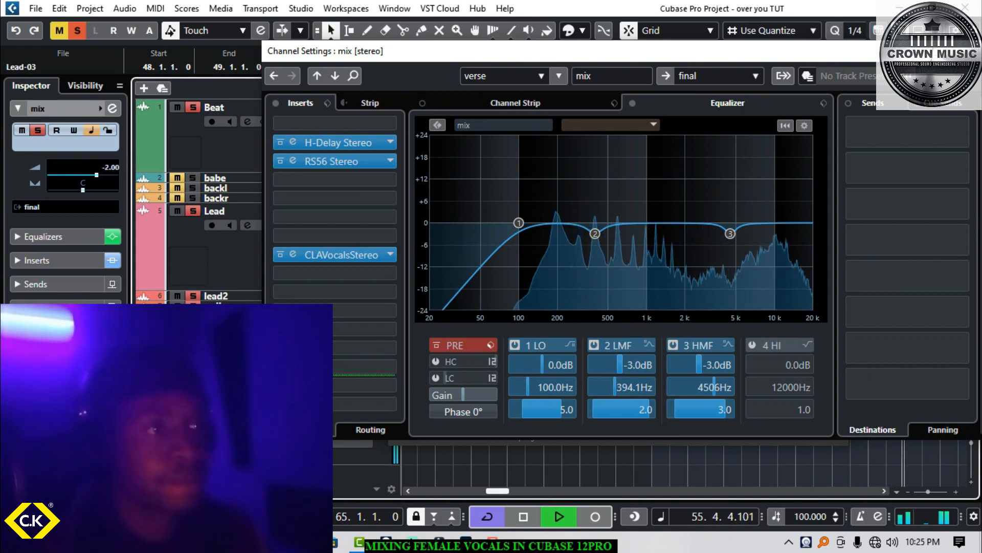
key("space")
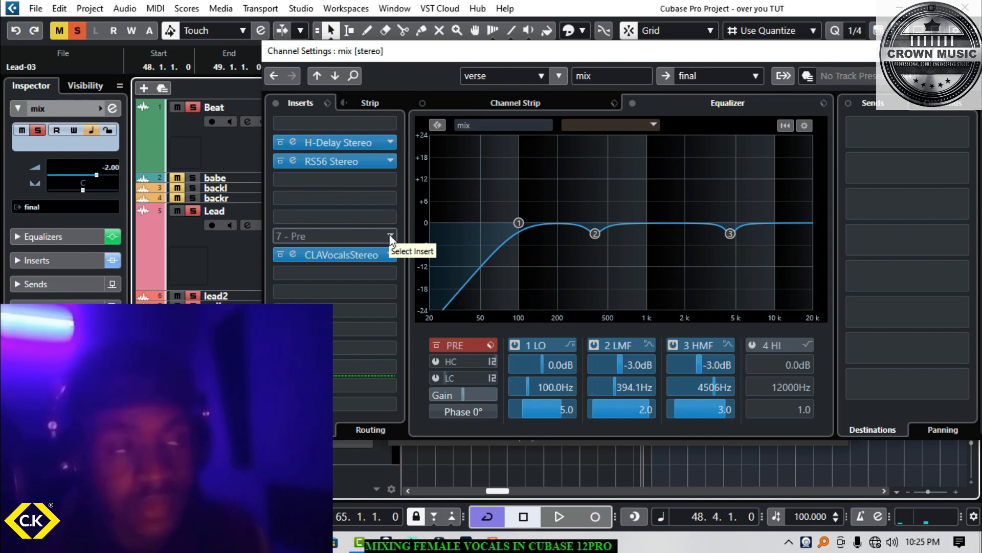
Step: Search the effects for "flanger", load Flanger into the mix group's fifth insert slot and lower its Mix to 10% during playback
left_click(392, 196)
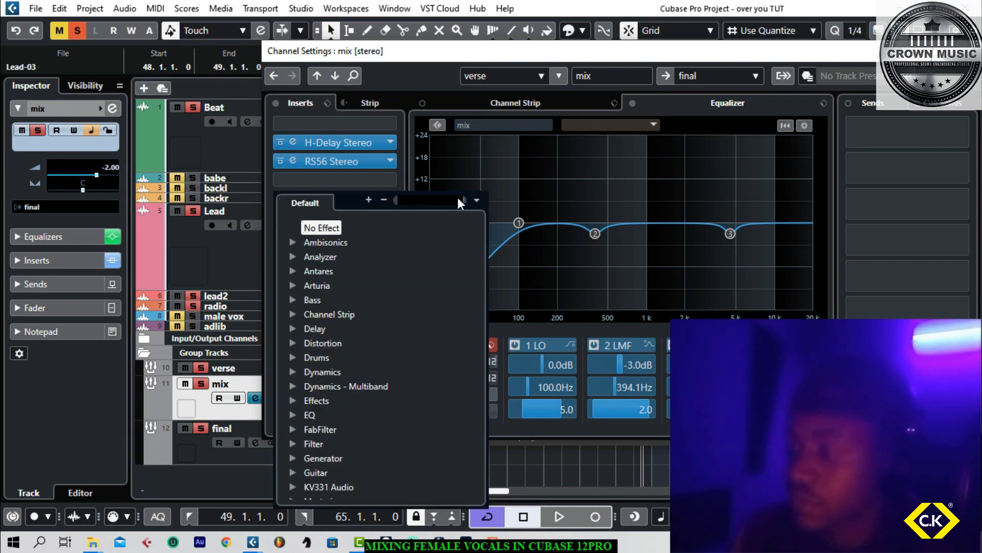
type("flanger")
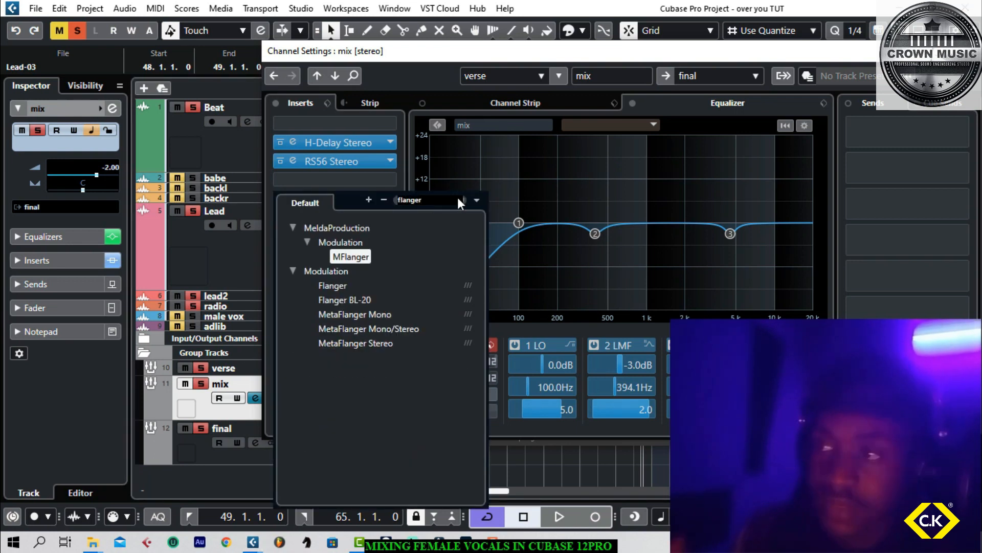
left_click(349, 284)
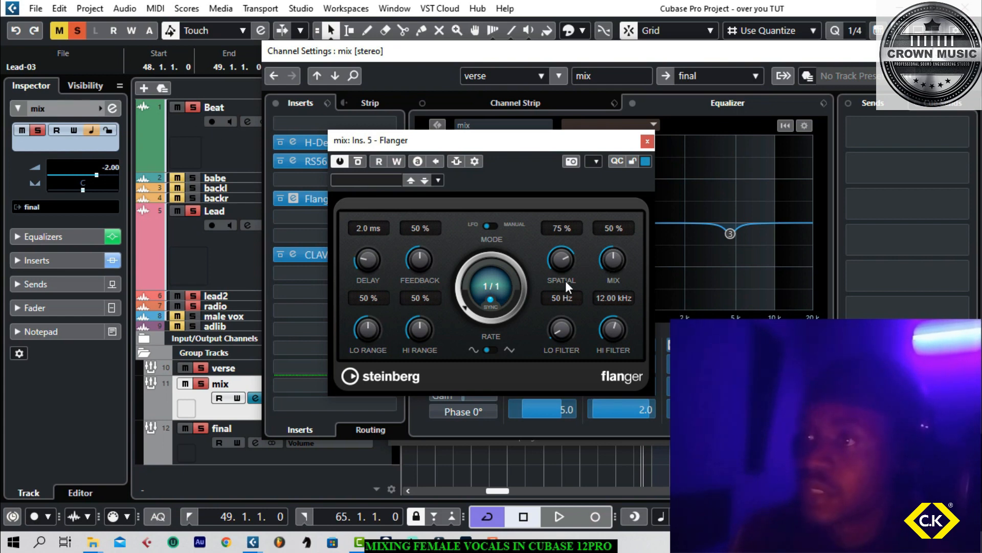
key("space")
left_click_drag(609, 263, 612, 300)
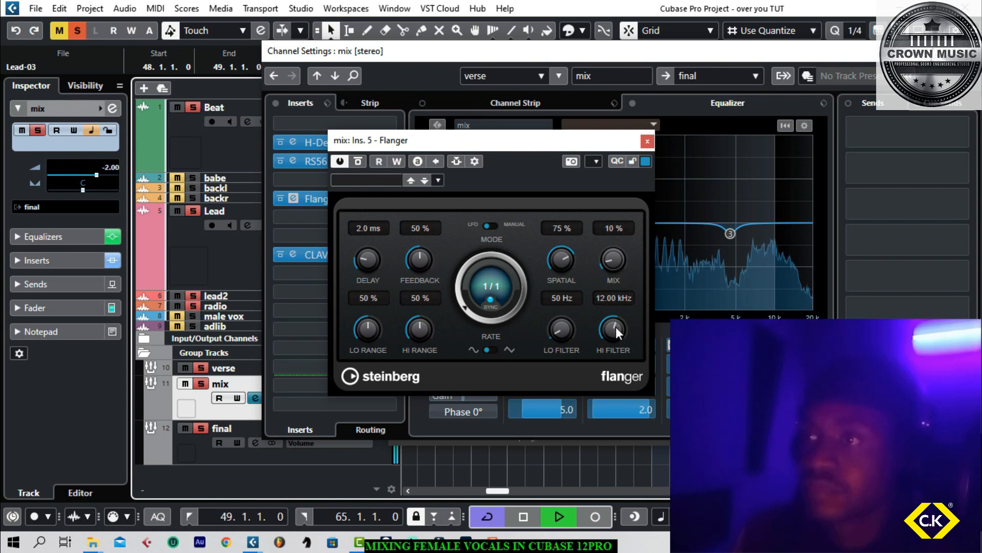
Step: Listen to the mix group with the Flanger applied and close the plug-in window
scroll(621, 247, "down", 2)
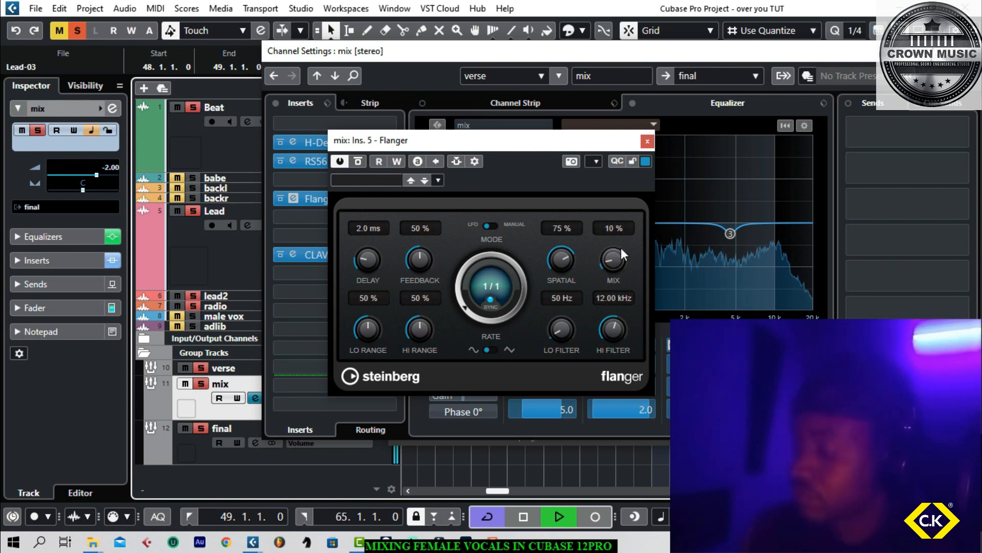
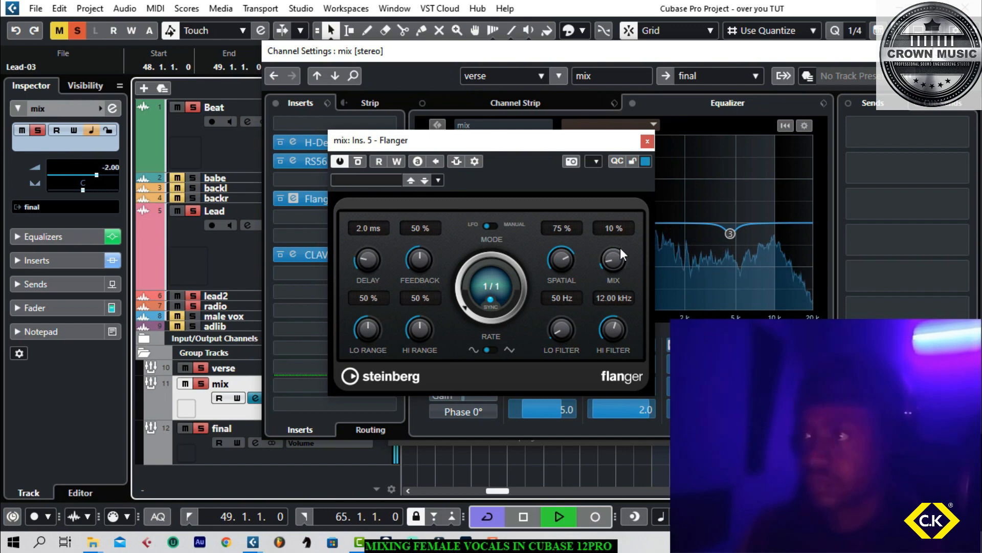
left_click(648, 141)
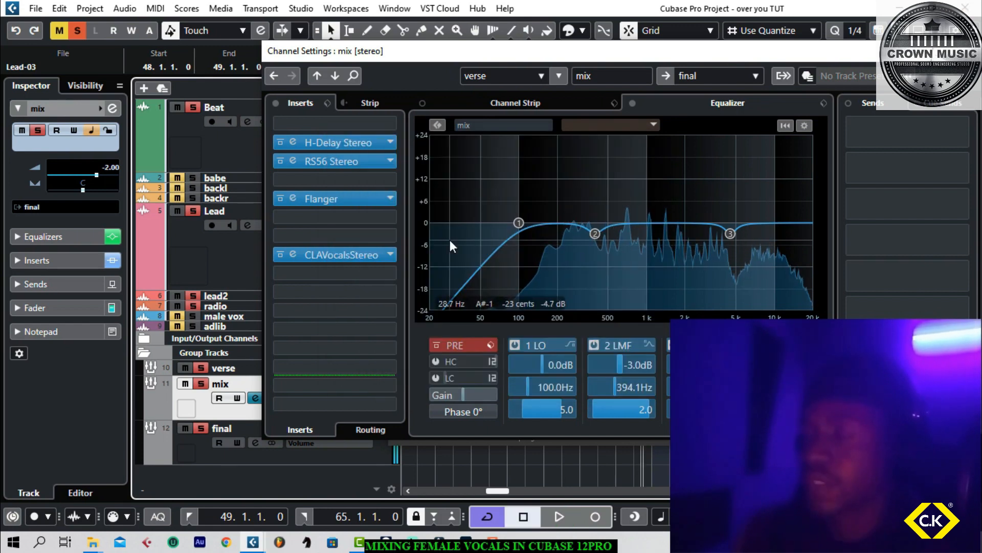
left_click(393, 179)
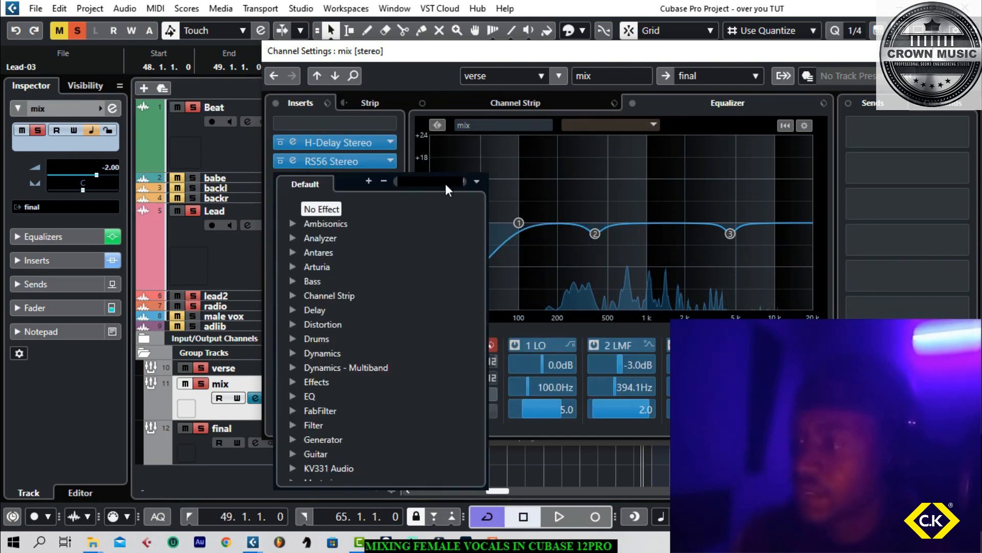
left_click(413, 85)
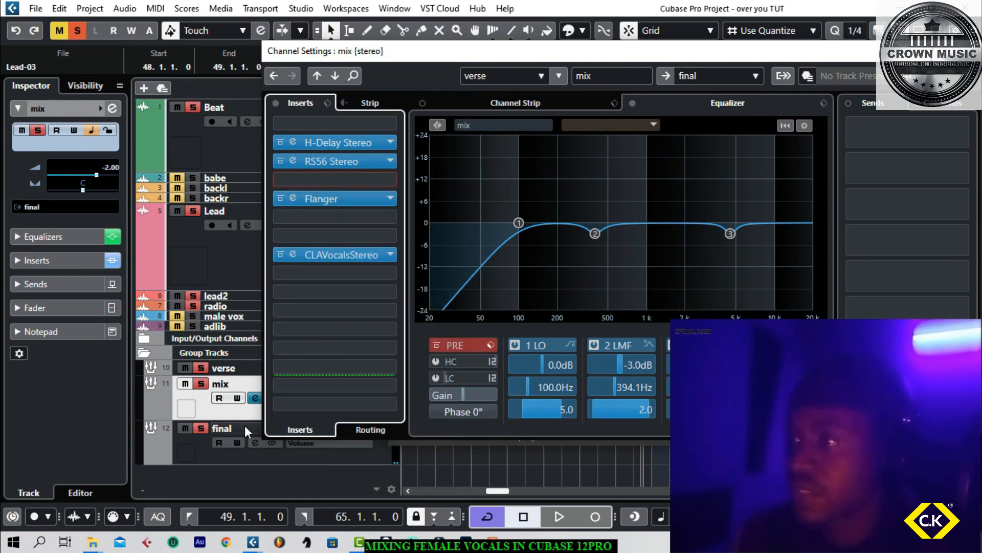
Step: Open the final group's channel settings, search the effects for "ssl" and load SSLComp Stereo into its eighth insert slot
left_click(222, 461)
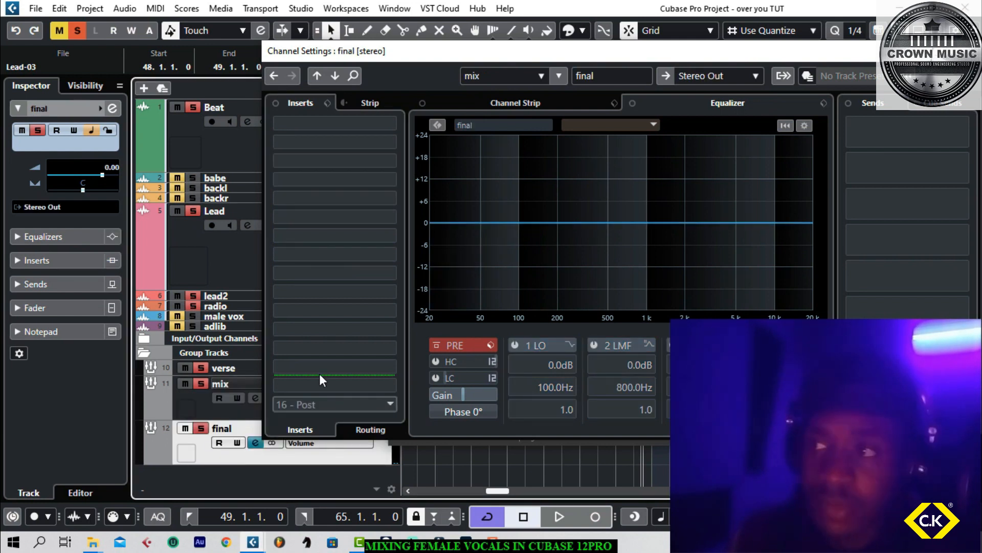
left_click(394, 254)
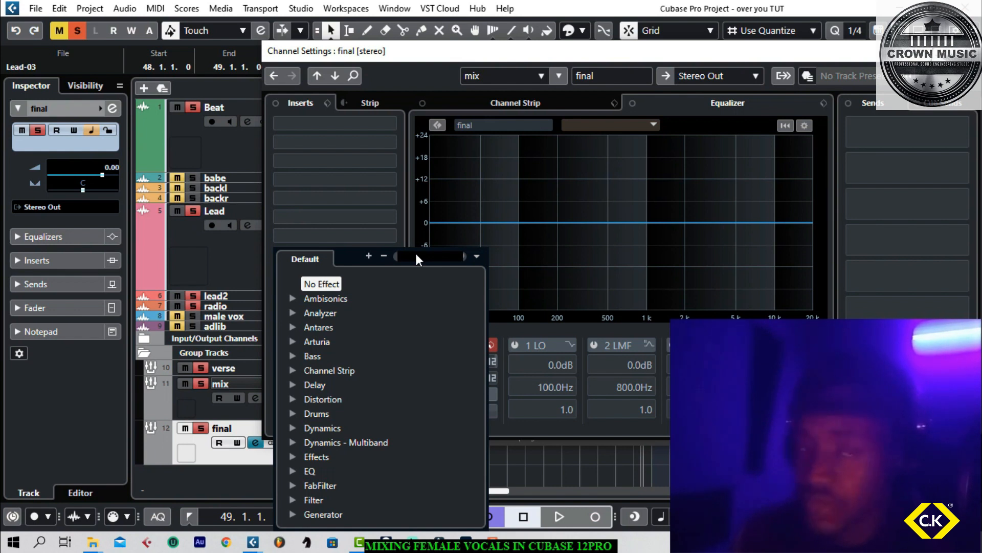
type("ss")
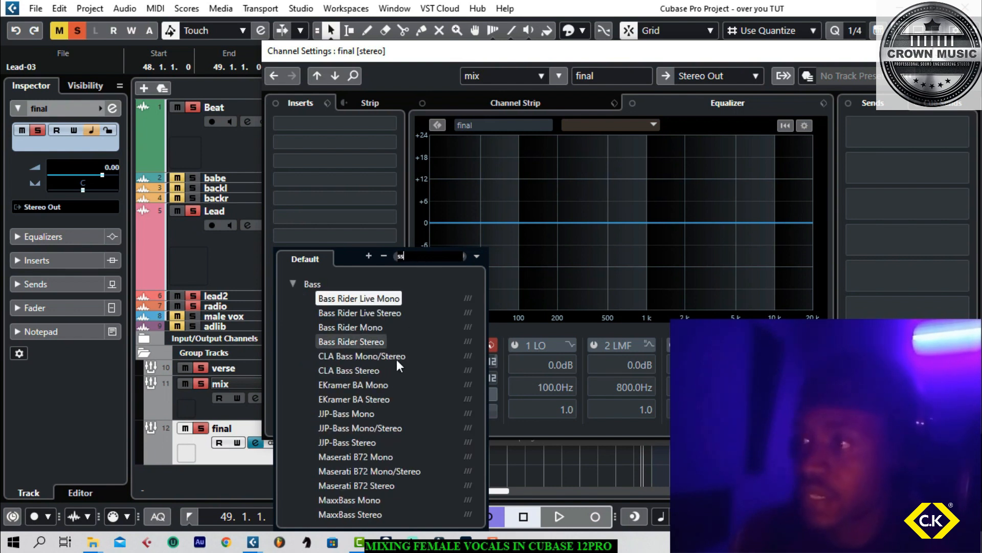
type("l")
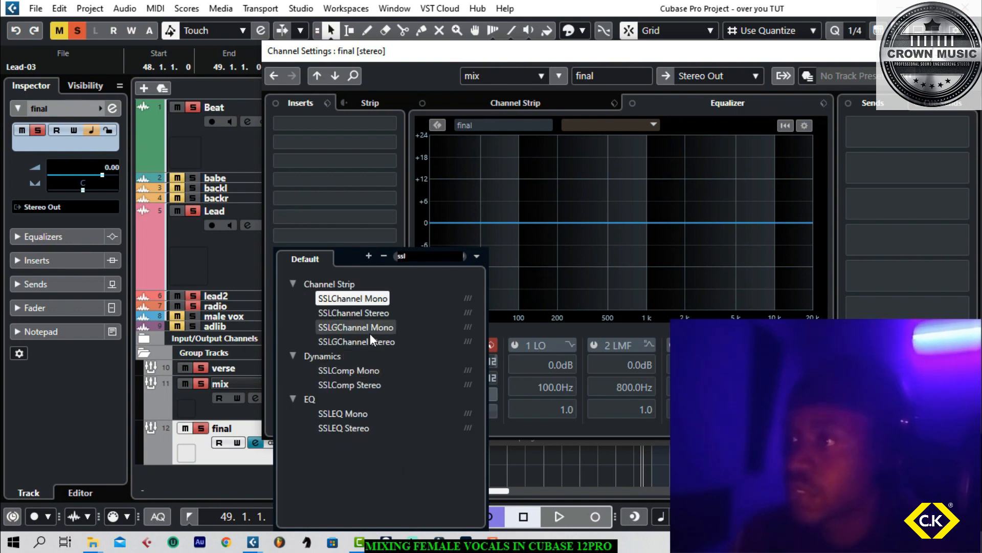
left_click(362, 386)
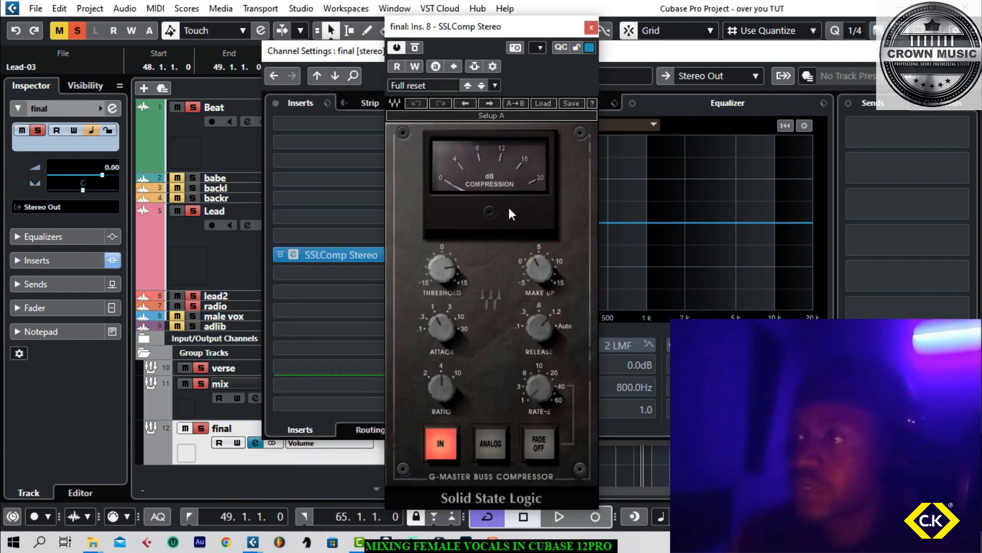
Step: Apply the Mastering factory preset to SSLComp, listen to the result and close the plug-in
left_click(542, 103)
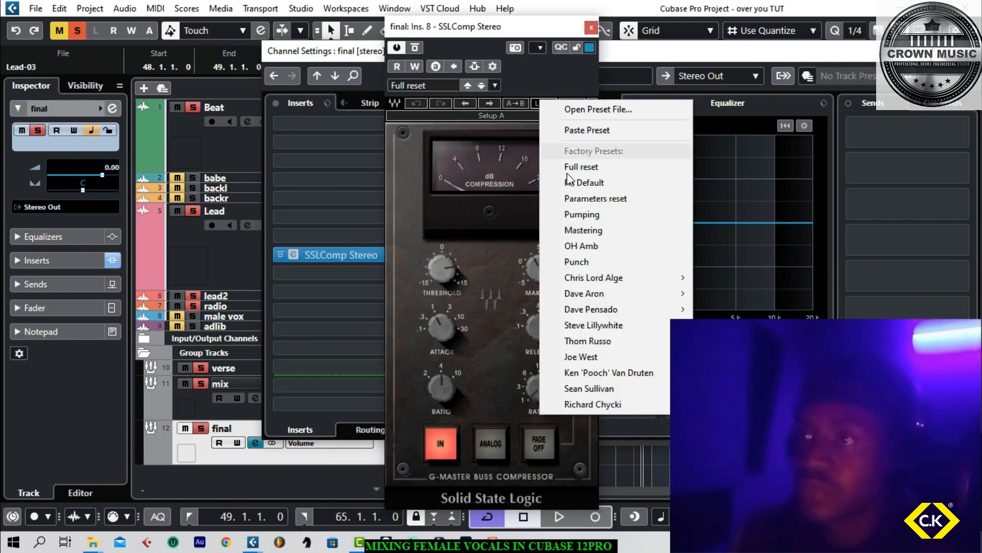
left_click(570, 229)
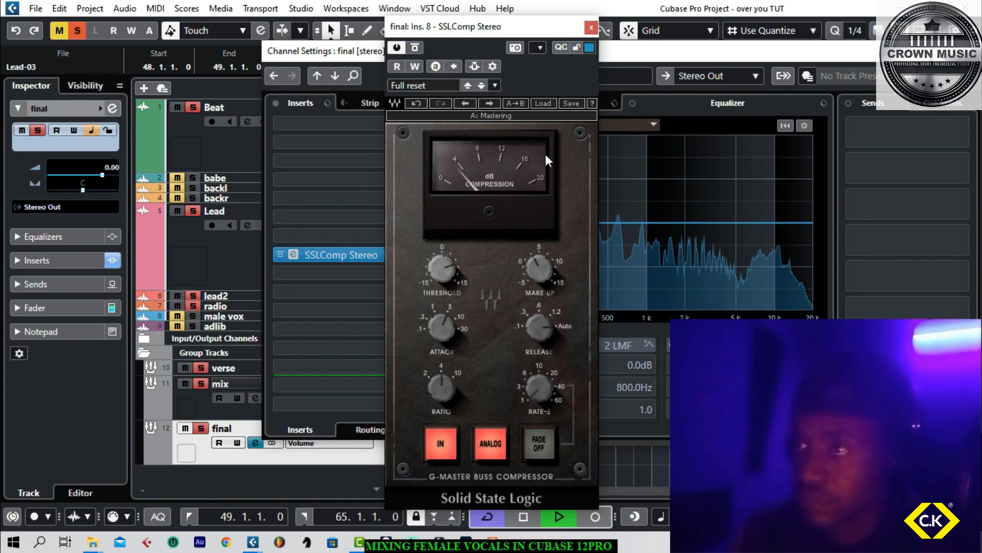
left_click(591, 27)
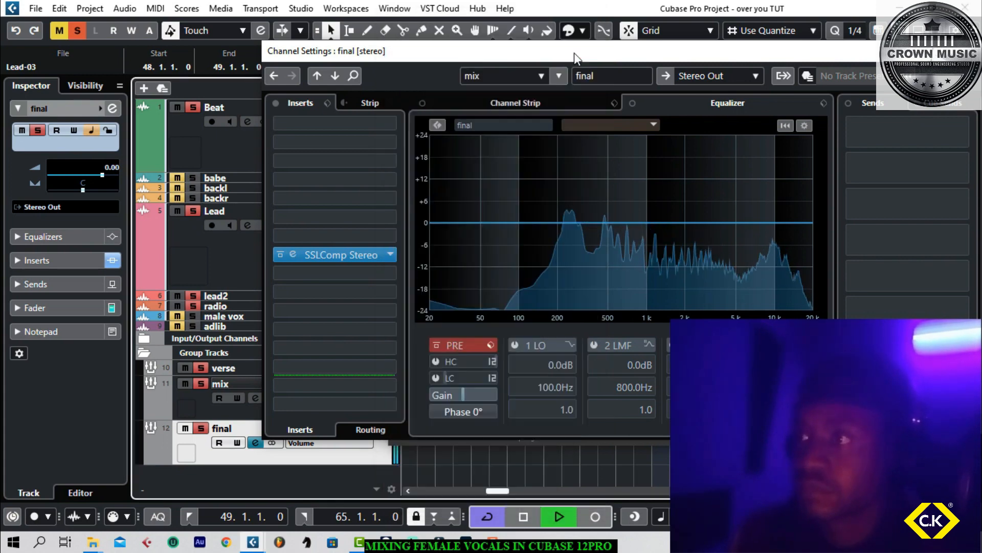
Step: Load L2 Stereo into the final group's fifth insert slot and set Out Ceiling to -3.0 and Threshold to -4.0 during playback
left_click(391, 198)
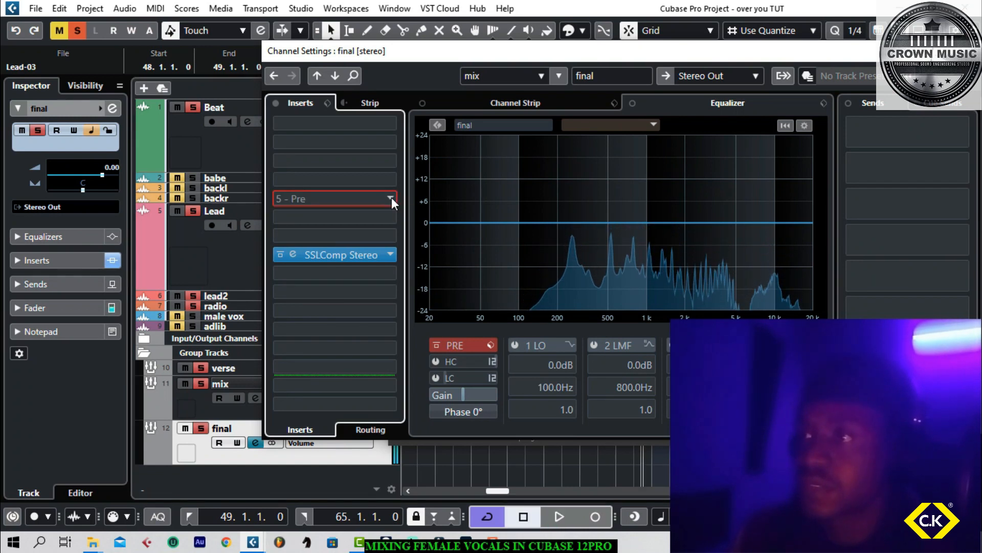
type("l2")
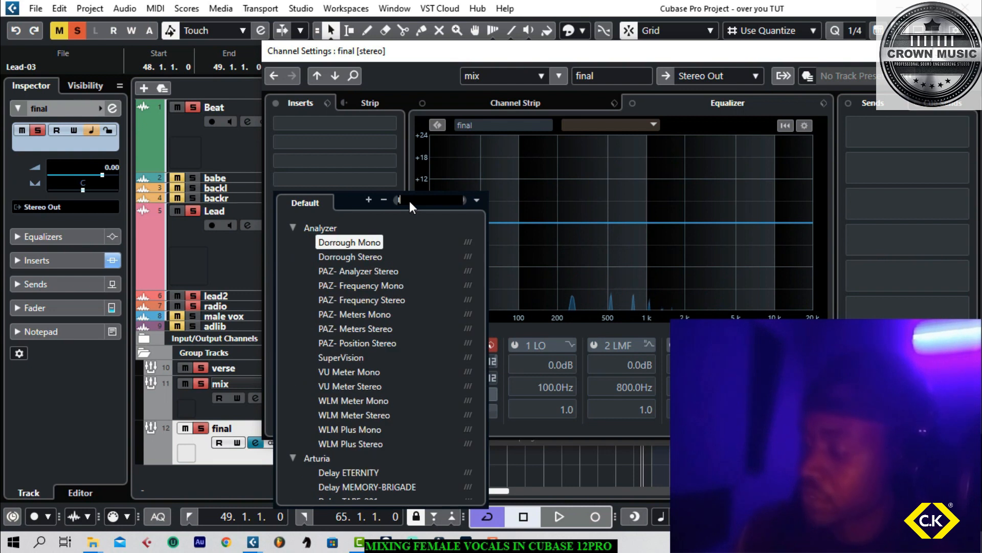
left_click(342, 256)
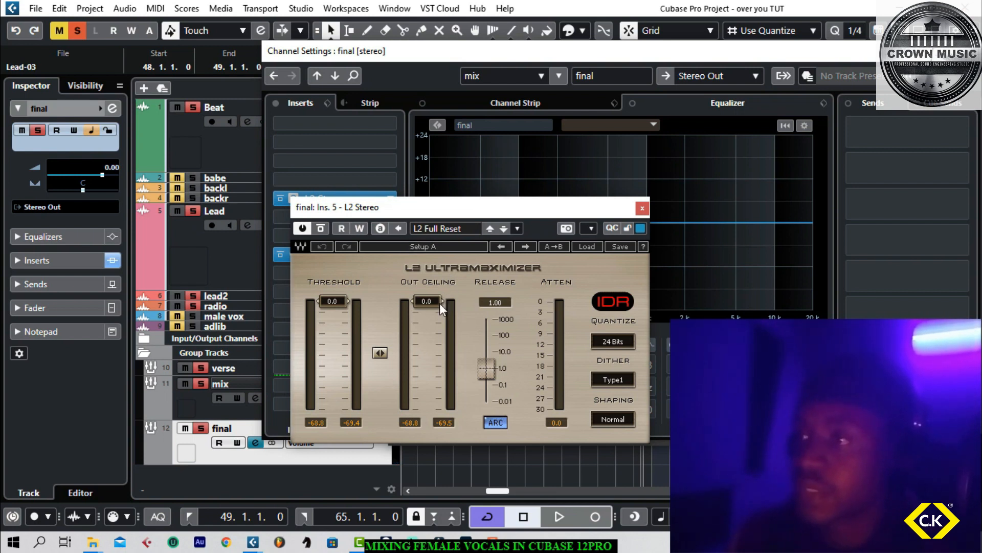
key("space")
left_click_drag(435, 304, 435, 313)
left_click_drag(339, 310, 339, 324)
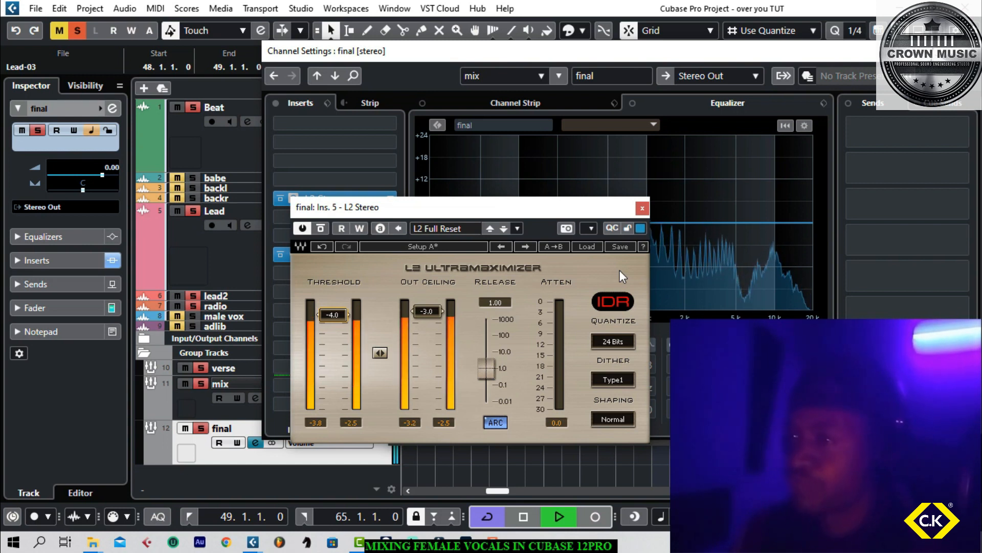
left_click(638, 214)
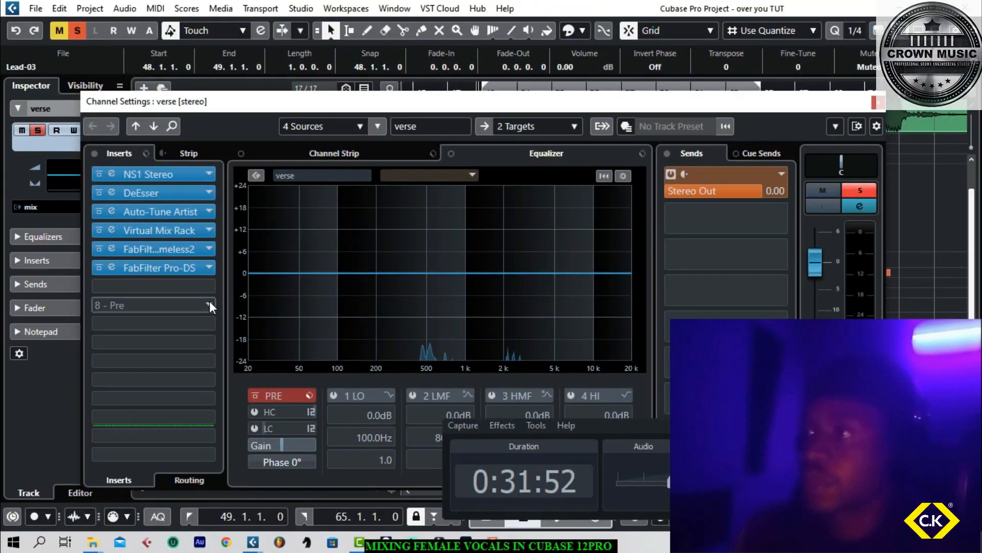
Step: Search the effects for "rvox" and load RVox Stereo into the verse group's eighth insert slot
left_click(210, 301)
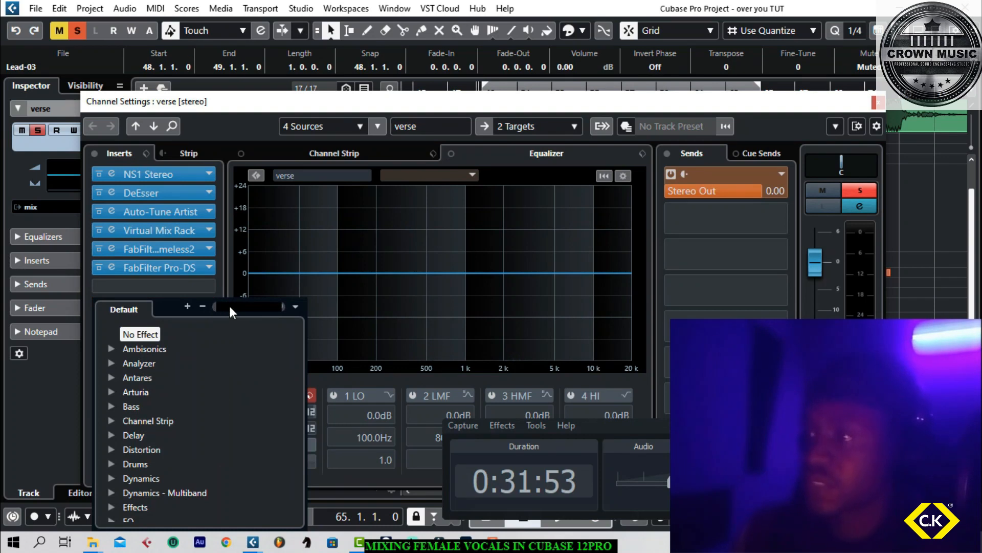
type("fabfilter vo")
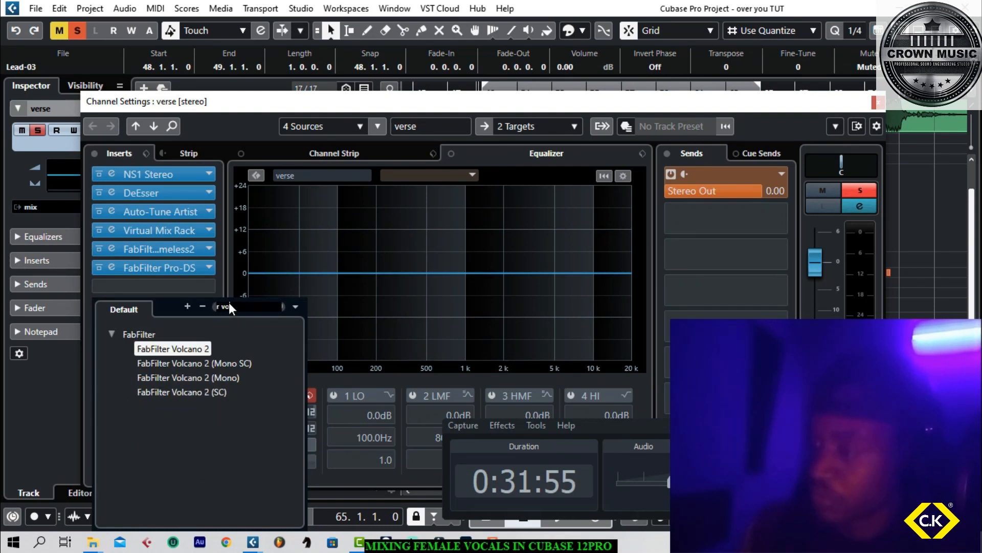
type("x")
key("BackSpace")
key("BackSpace")
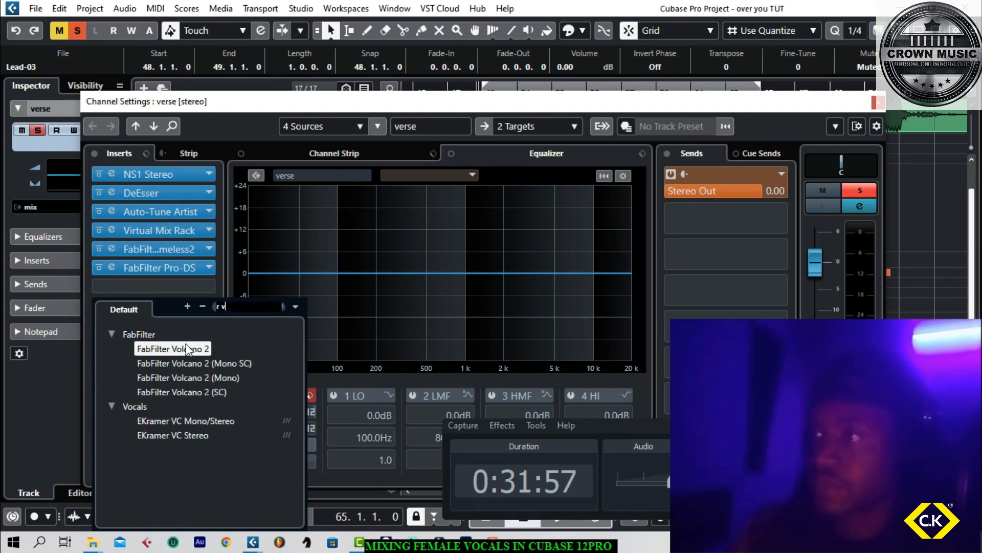
key("BackSpace")
key("BackSpace")
type("vox")
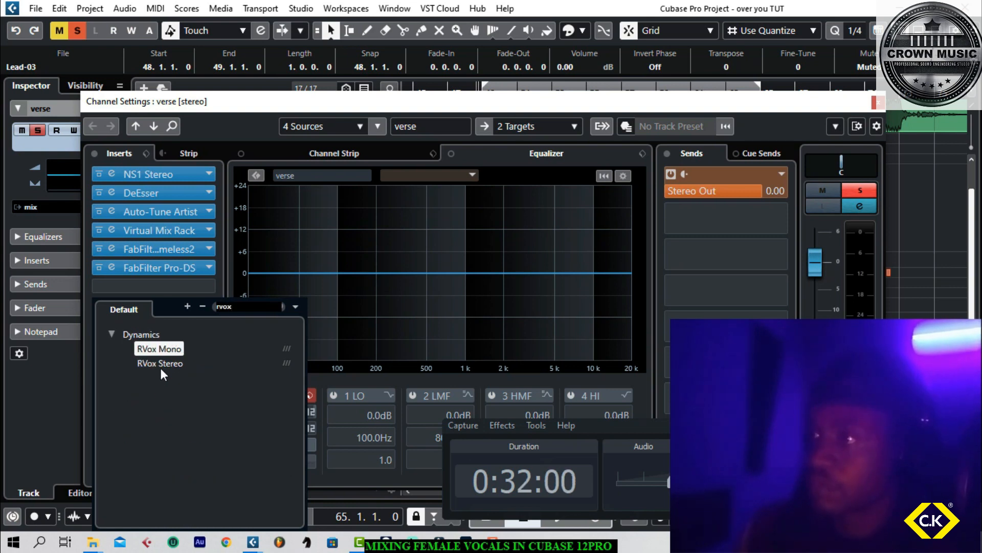
left_click(160, 364)
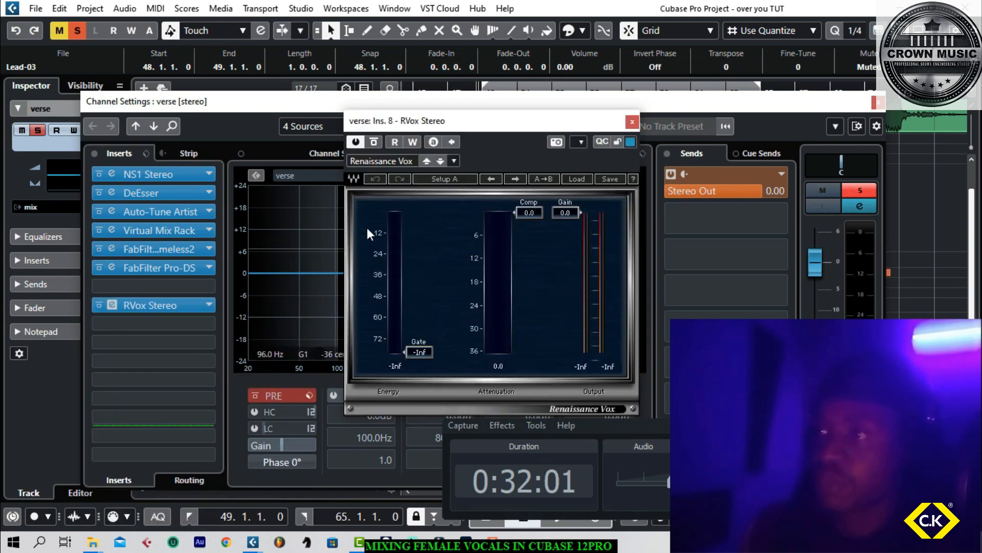
Step: During playback, raise RVox's Gate, set Comp to -14.0 and Gain to -5.0, and close the verse channel settings
key("space")
left_click_drag(419, 352, 419, 285)
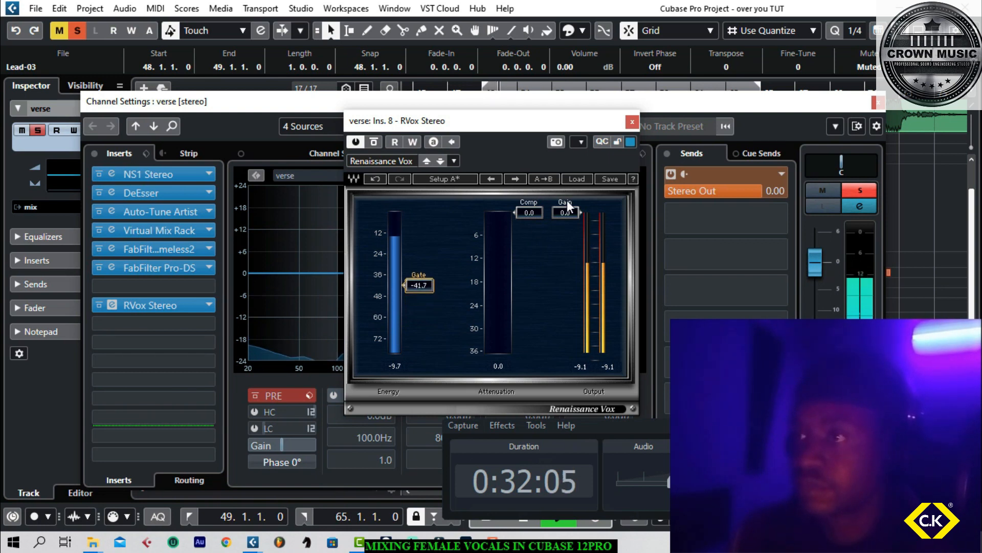
left_click_drag(529, 212, 529, 266)
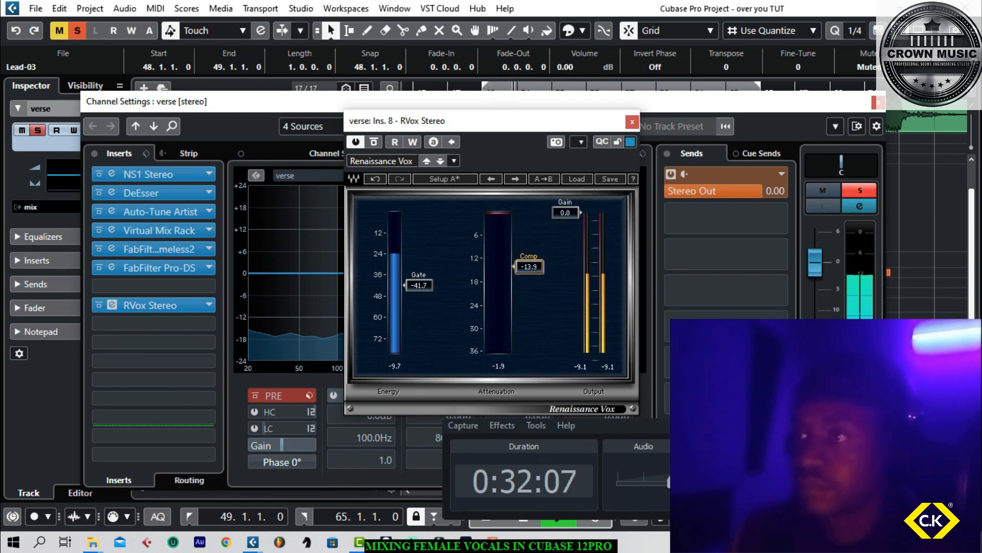
left_click_drag(565, 213, 565, 231)
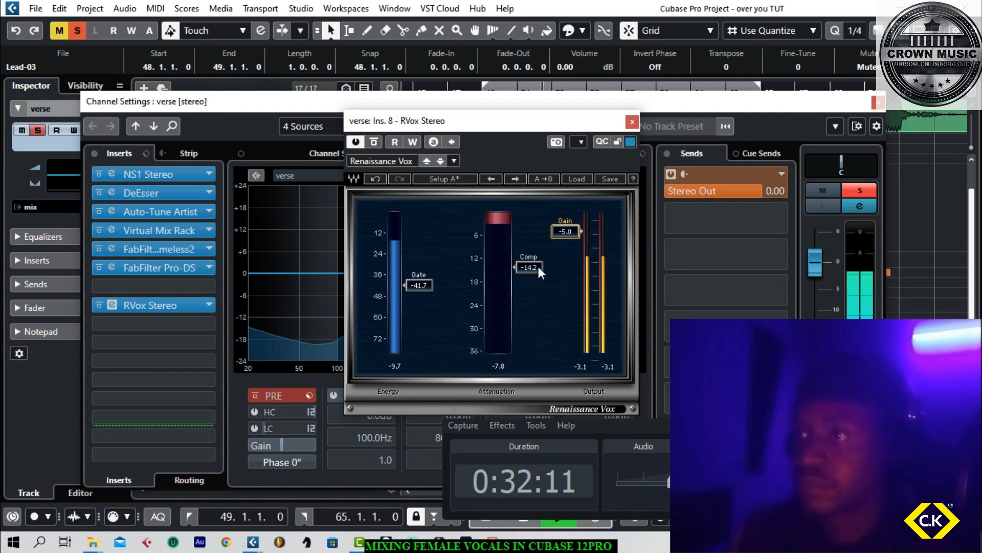
left_click_drag(538, 266, 544, 259)
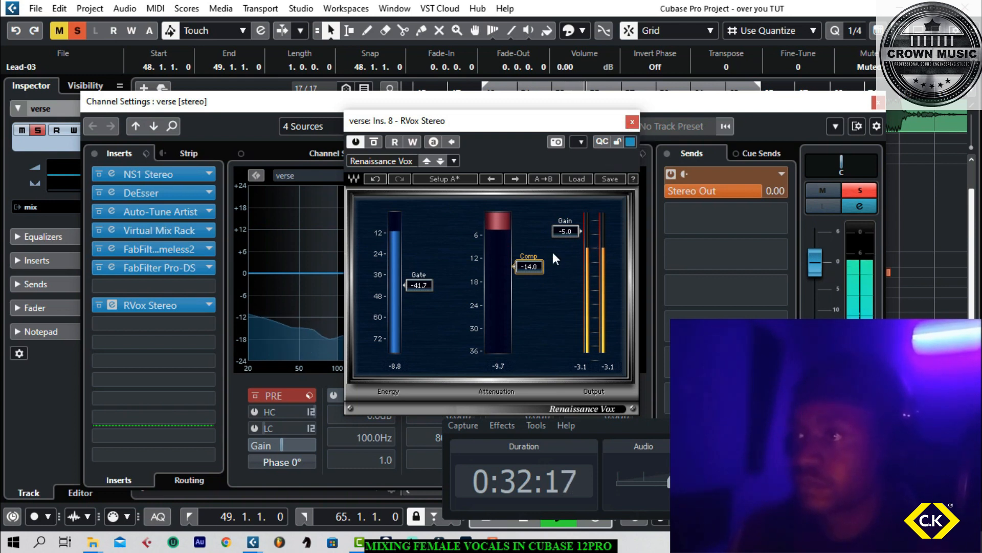
left_click_drag(410, 285, 407, 277)
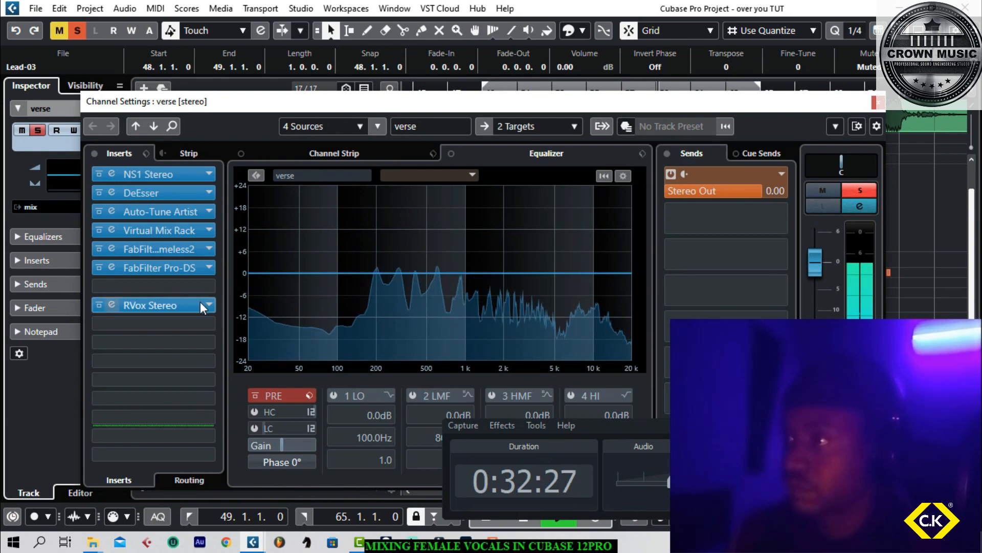
left_click(877, 103)
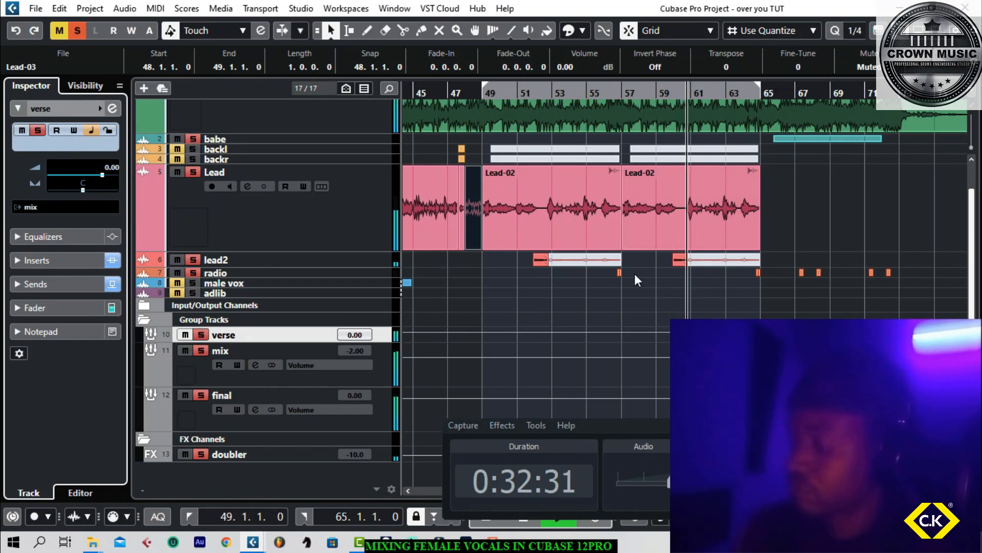
Step: Reopen SSLComp on the final group, set its Ratio to 2:1 during playback, close the windows and stop playback
left_click(381, 410)
left_click(113, 109)
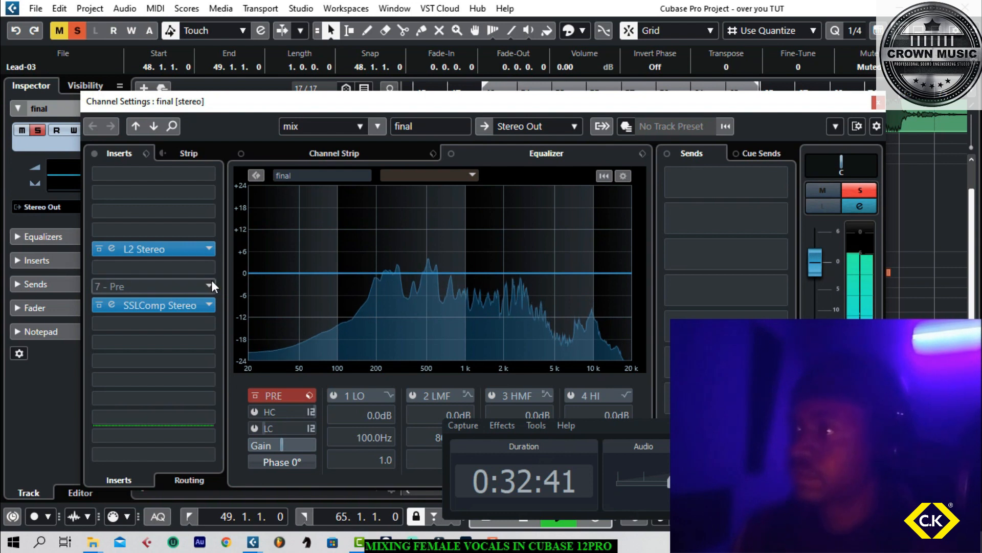
left_click(192, 299)
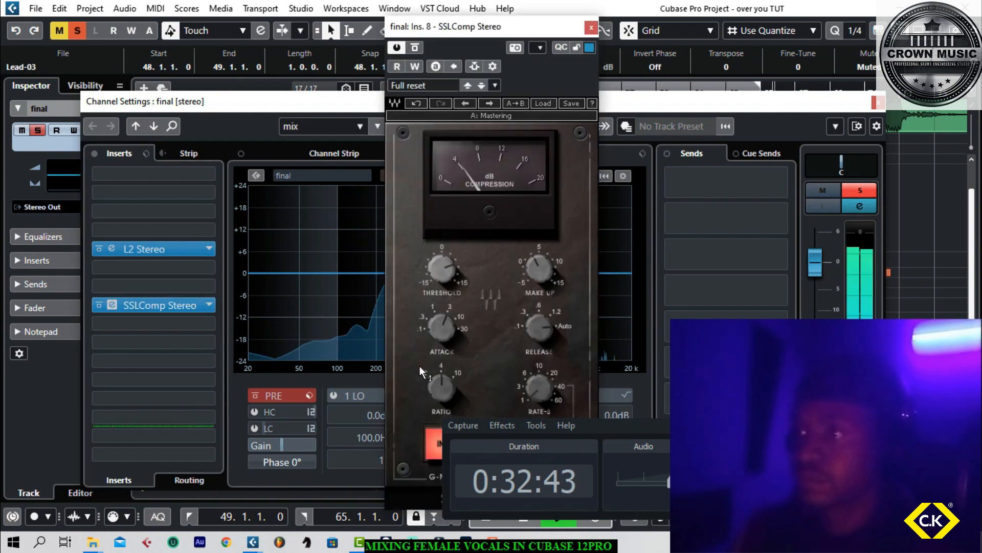
mouse_move(437, 379)
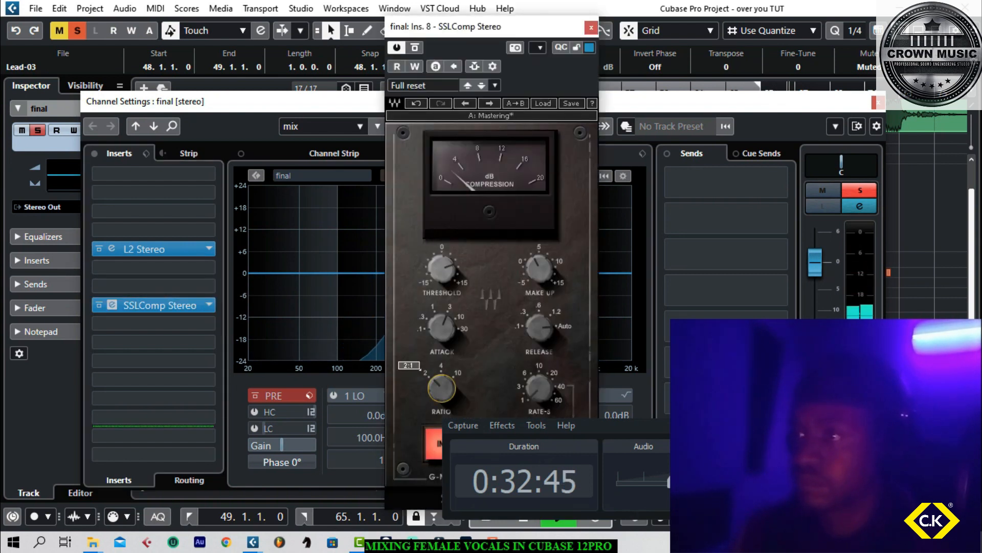
left_click_drag(437, 379, 437, 376)
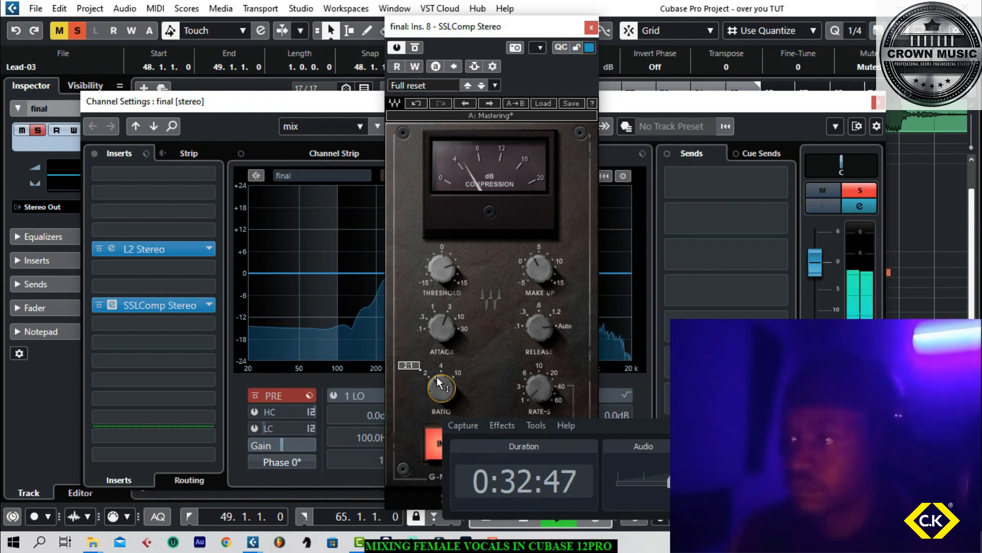
left_click(591, 28)
left_click(877, 103)
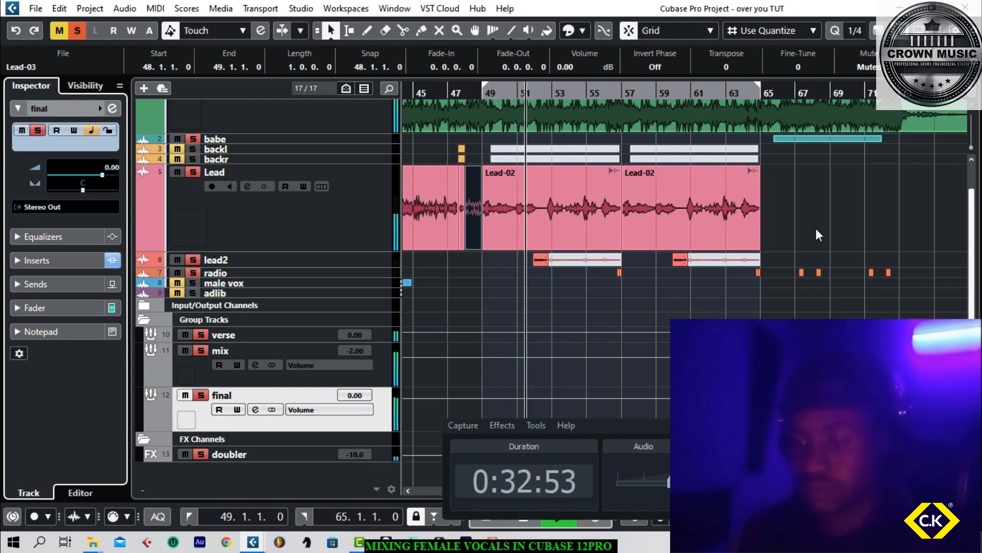
key("space")
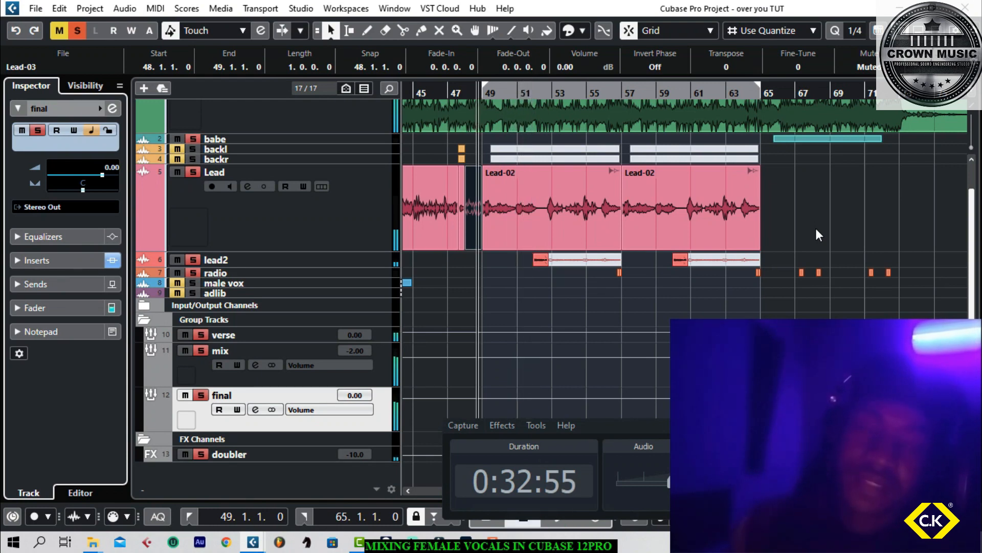